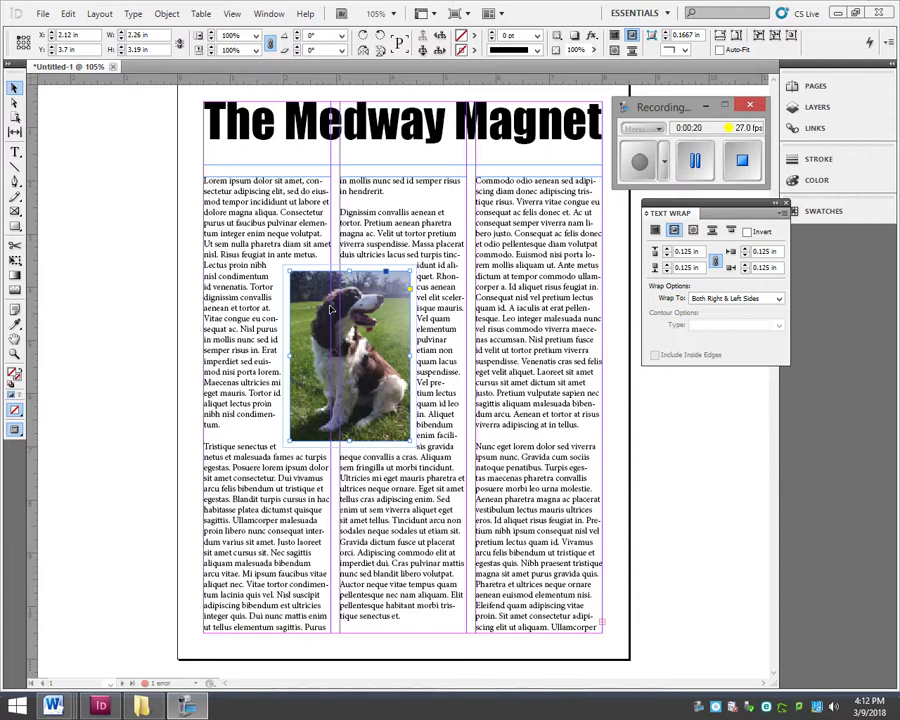
Step: Close the Untitled-1 newspaper document without saving its changes
{"action": "key", "text": "ctrl+z"}
{"action": "left_click", "coordinate": [113, 68]}
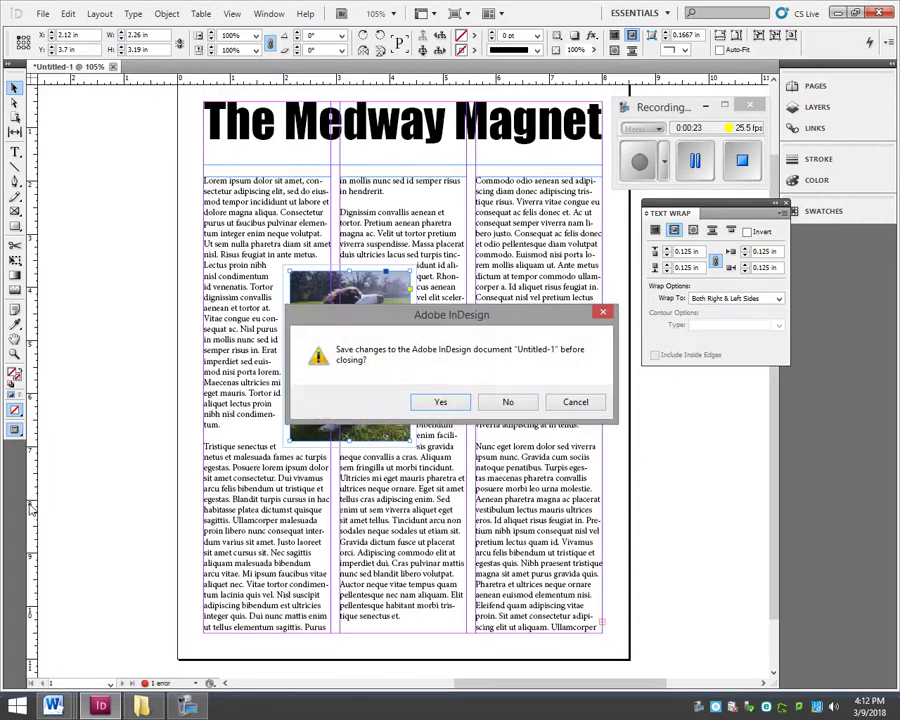
{"action": "left_click", "coordinate": [511, 402]}
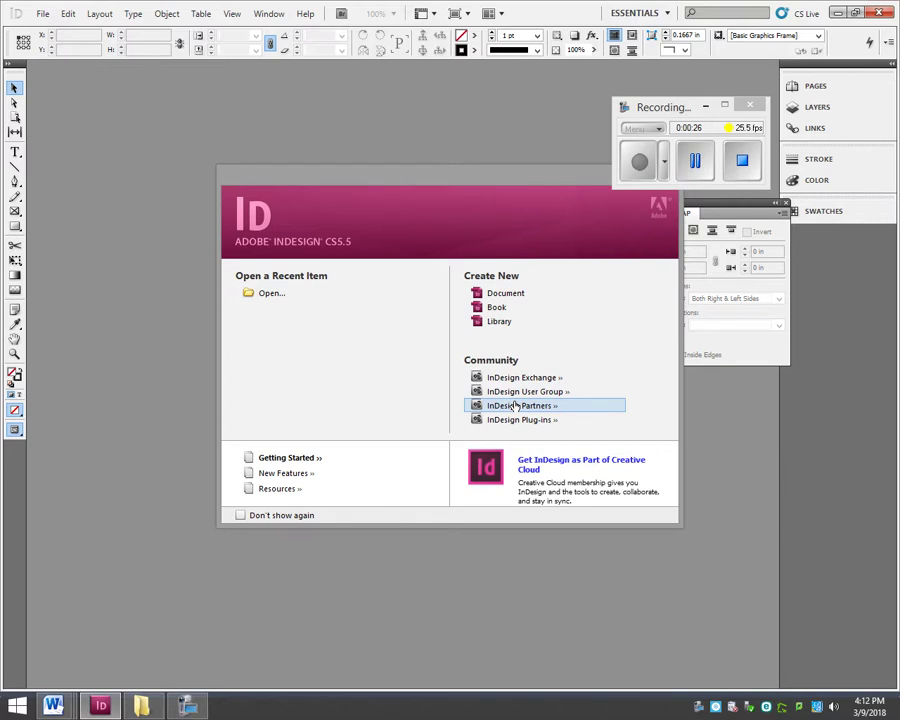
Step: Dismiss the welcome screen and the screen recorder window, and quit InDesign
{"action": "left_click_drag", "start_coordinate": [575, 185], "coordinate": [443, 217]}
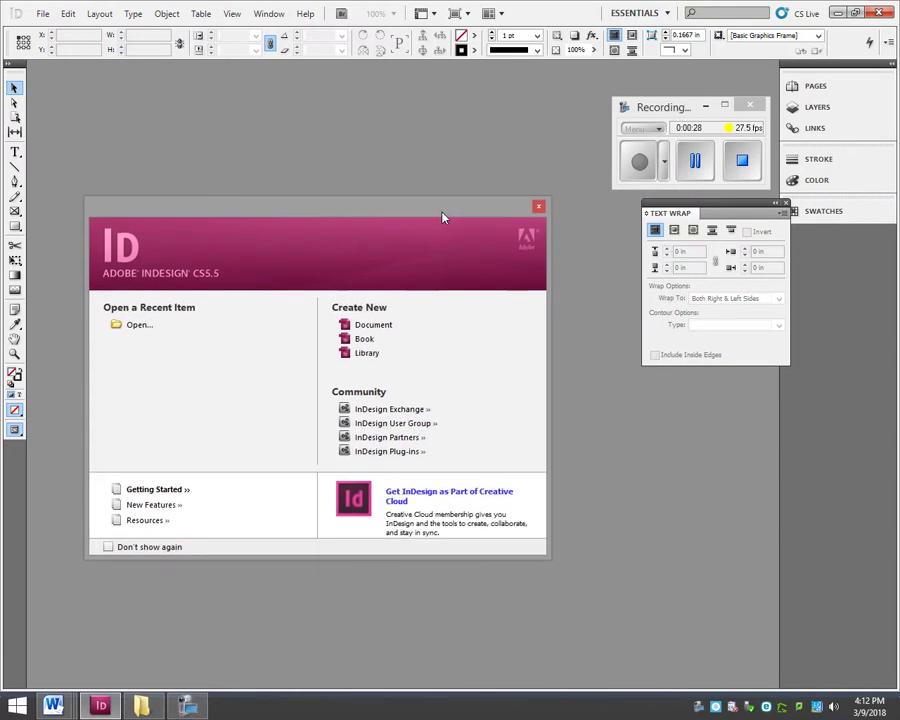
{"action": "left_click", "coordinate": [750, 104]}
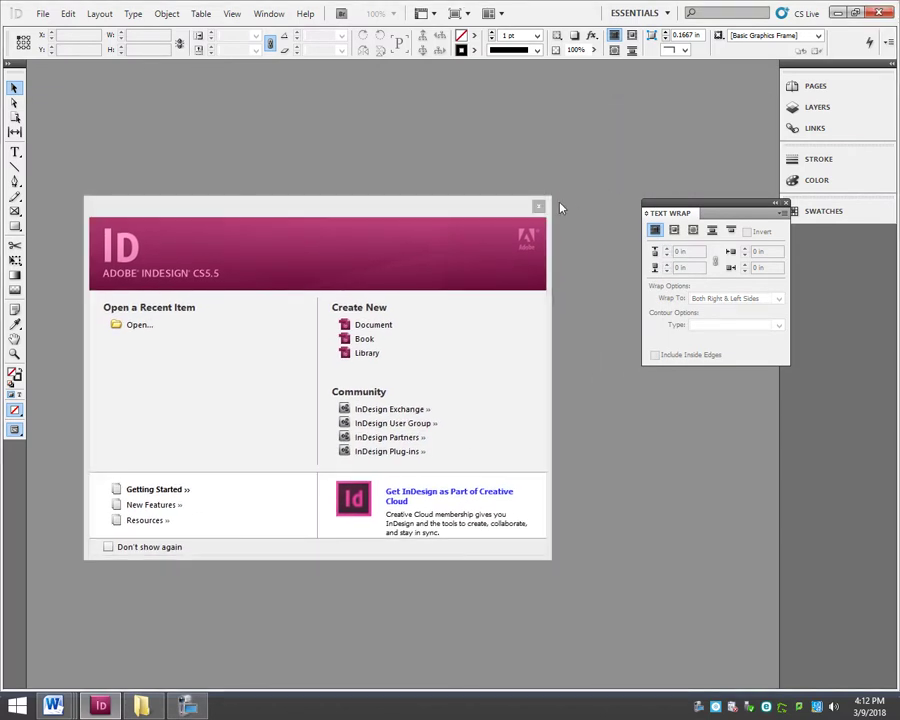
{"action": "left_click", "coordinate": [538, 206]}
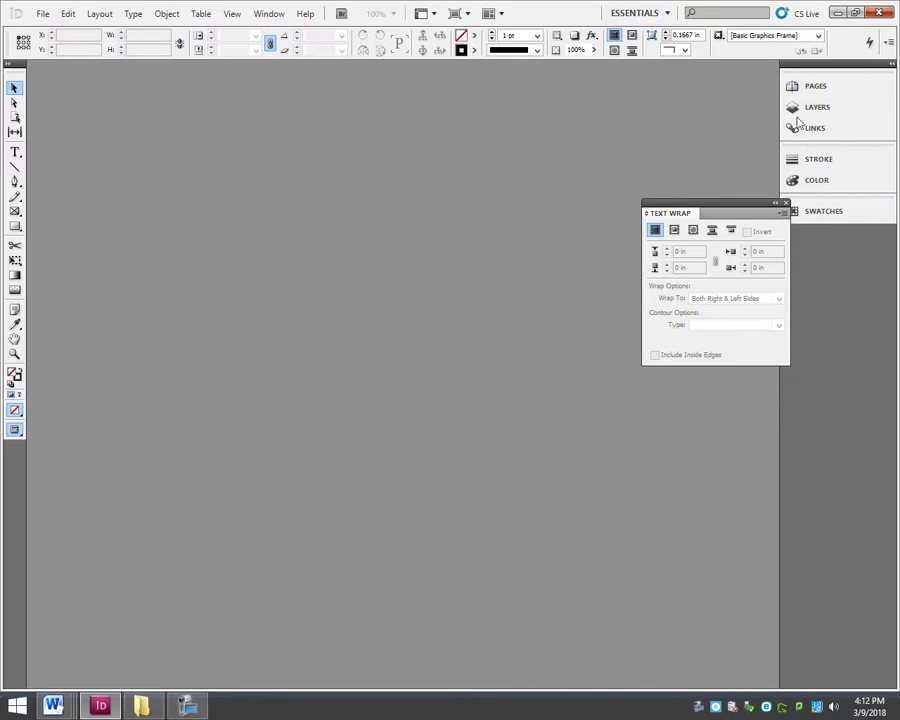
{"action": "key", "text": "ctrl+q"}
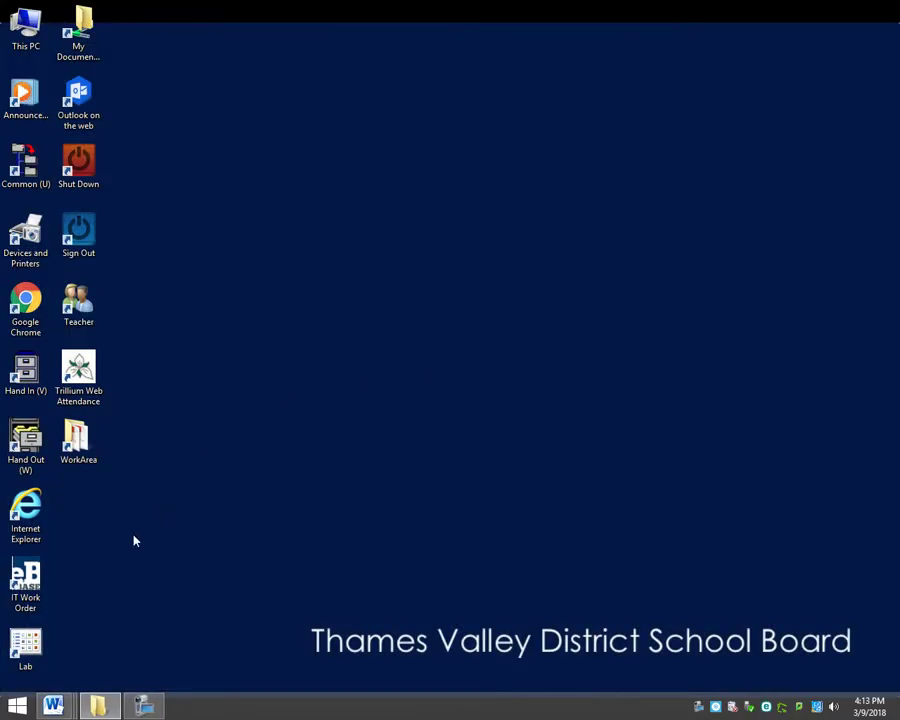
Step: Open the Lab folder on the desktop and launch Adobe InDesign CS5.5 from it
{"action": "double_click", "coordinate": [25, 642]}
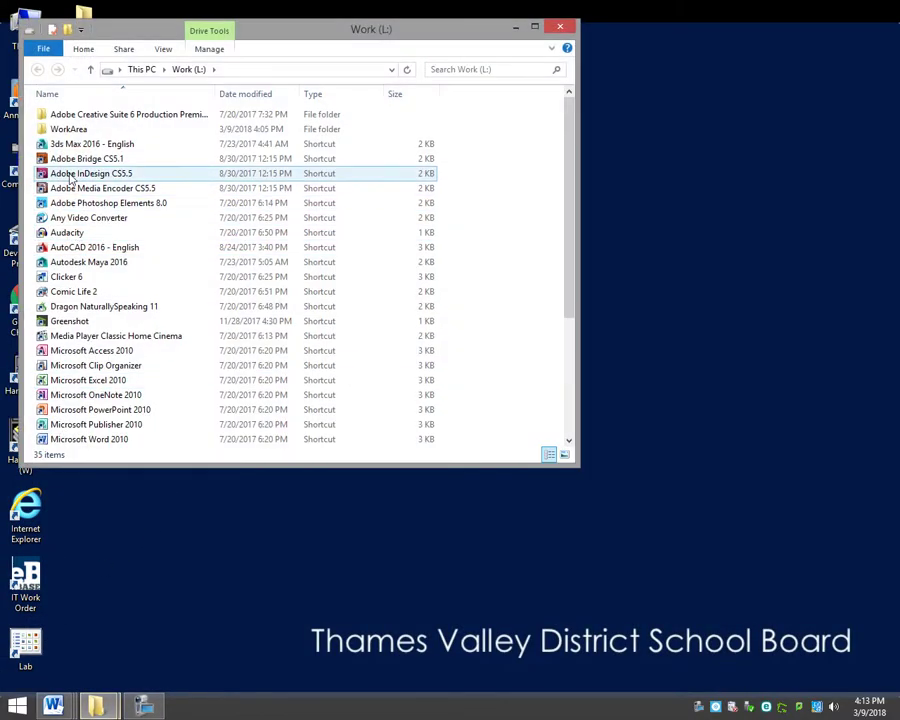
{"action": "left_click", "coordinate": [72, 177]}
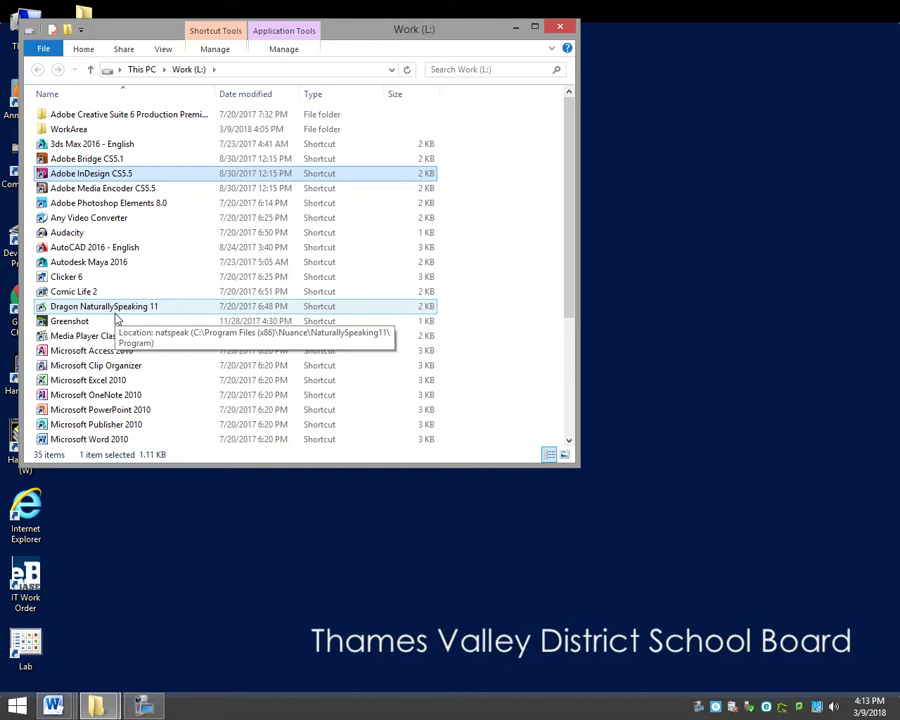
{"action": "double_click", "coordinate": [45, 174]}
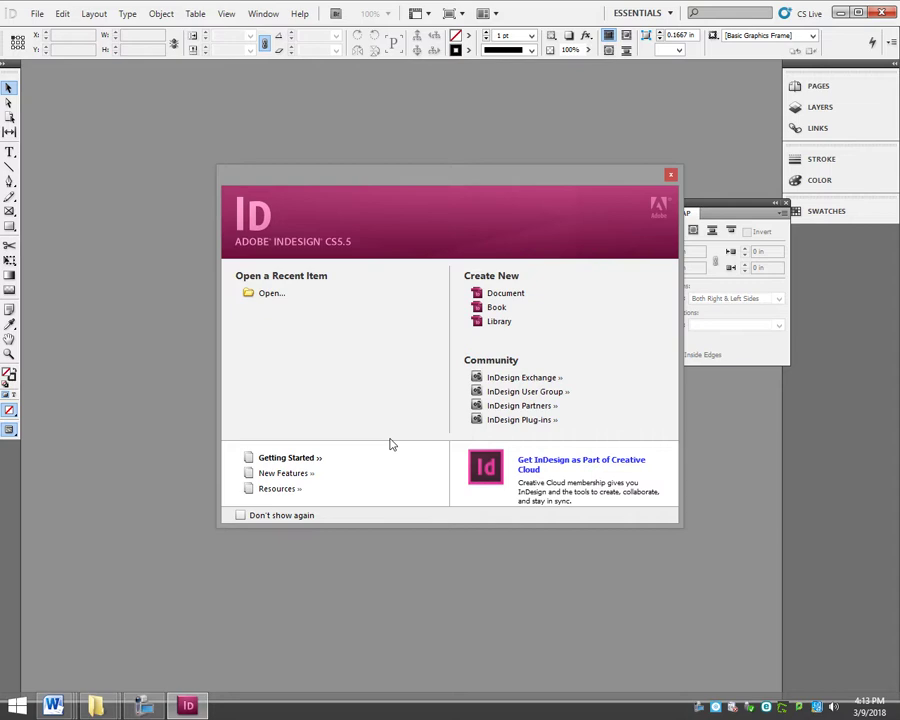
Step: Cancel the new document setup and close the welcome screen and the floating Text Wrap window
{"action": "left_click", "coordinate": [492, 296]}
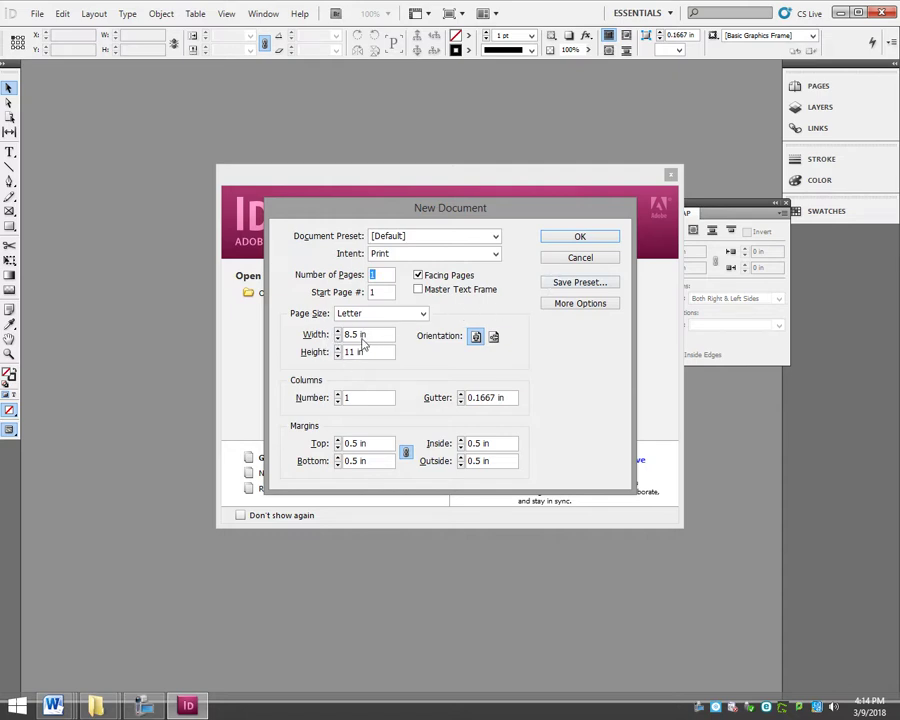
{"action": "left_click", "coordinate": [585, 258]}
{"action": "left_click", "coordinate": [671, 176]}
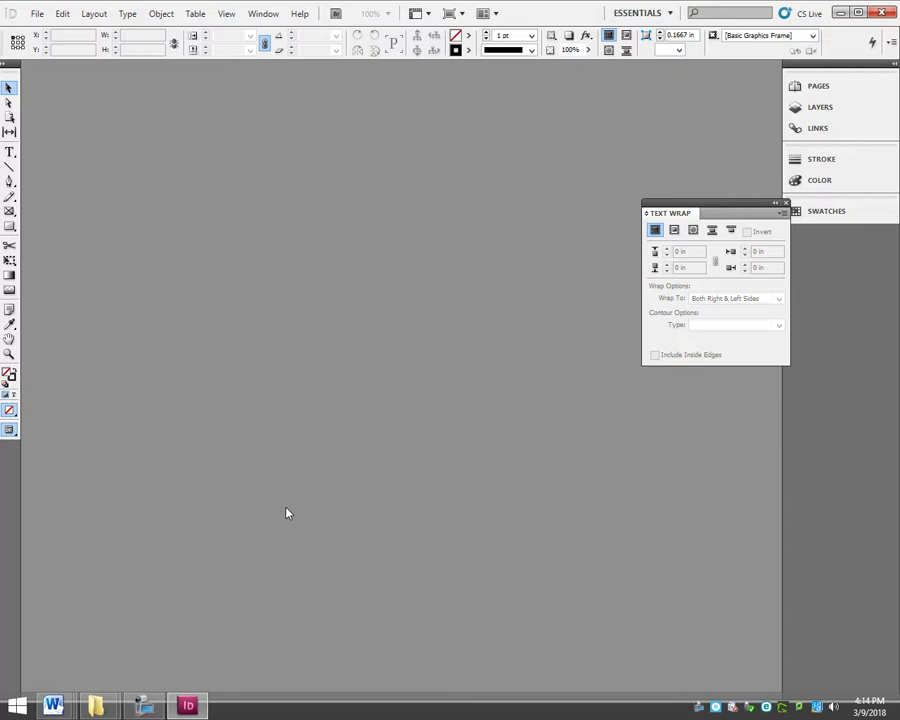
{"action": "left_click", "coordinate": [785, 203]}
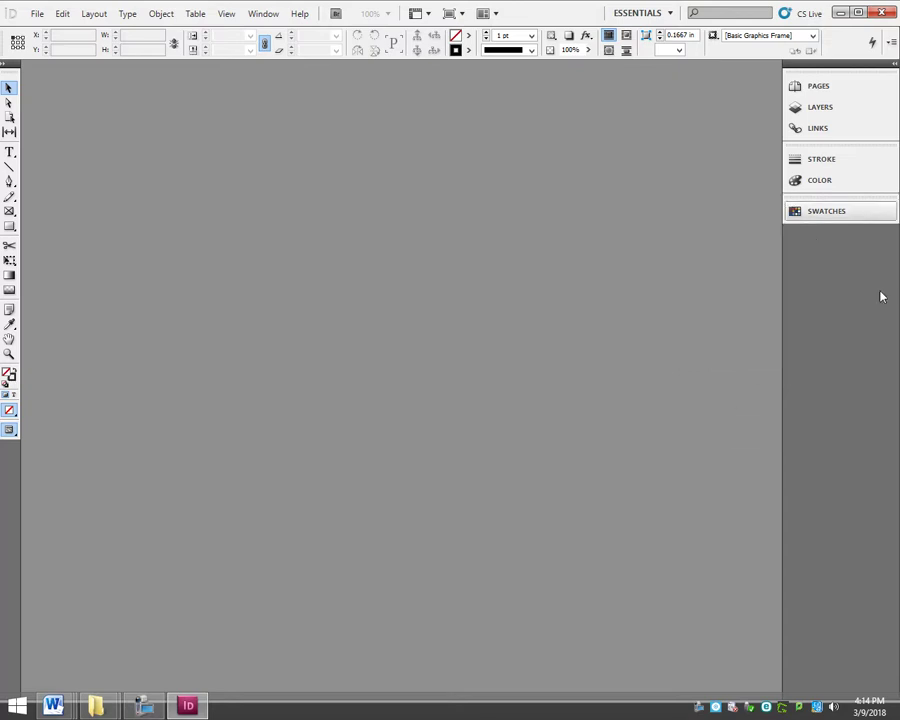
Step: Set both the horizontal and vertical ruler units to Inches in the Units & Increments preferences
{"action": "left_click", "coordinate": [64, 14]}
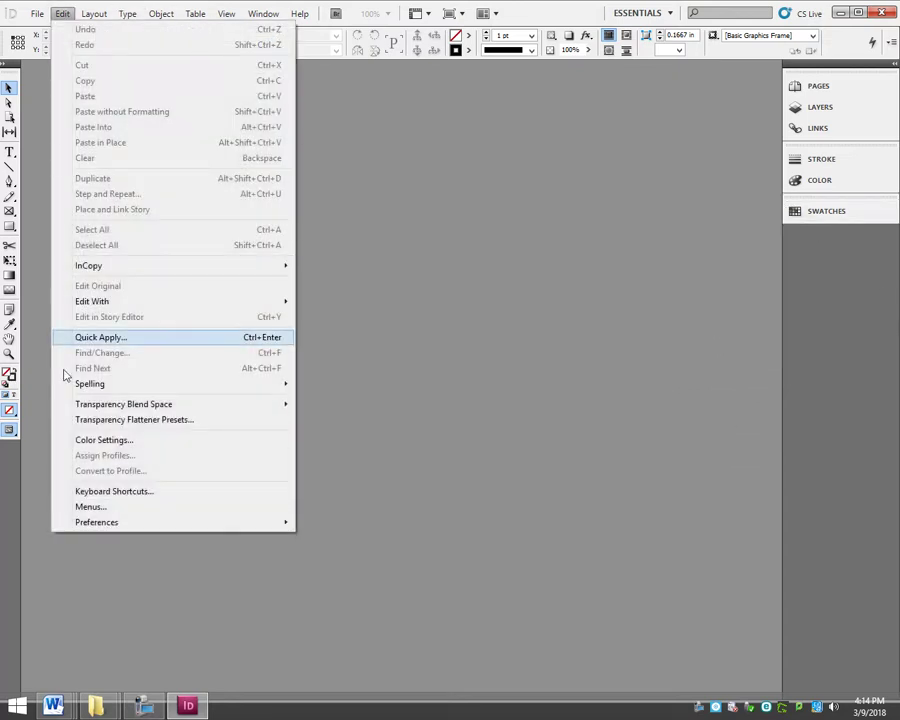
{"action": "mouse_move", "coordinate": [108, 530]}
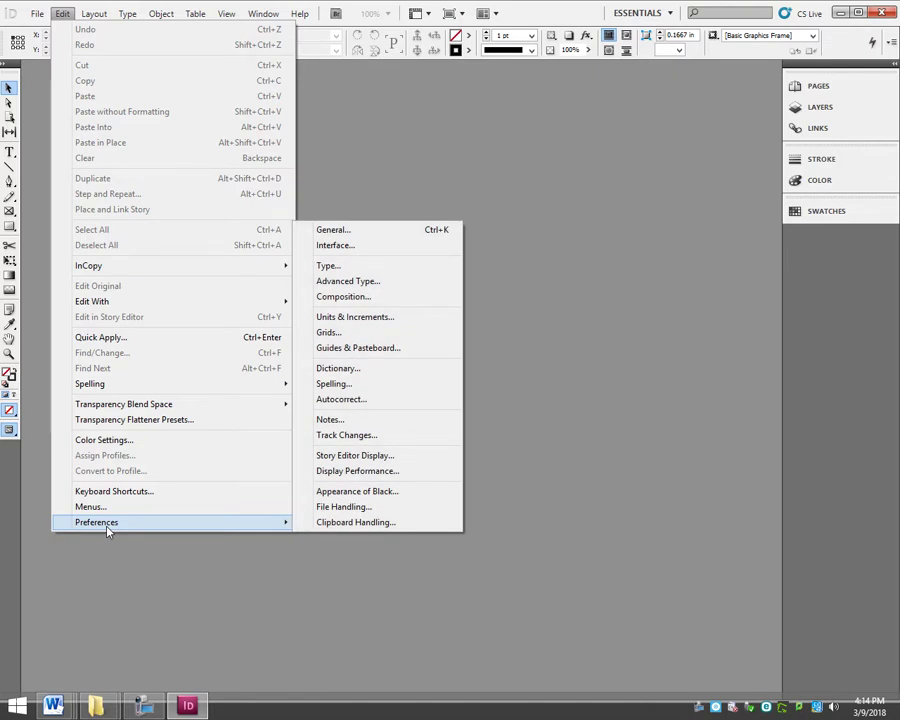
{"action": "left_click", "coordinate": [336, 318]}
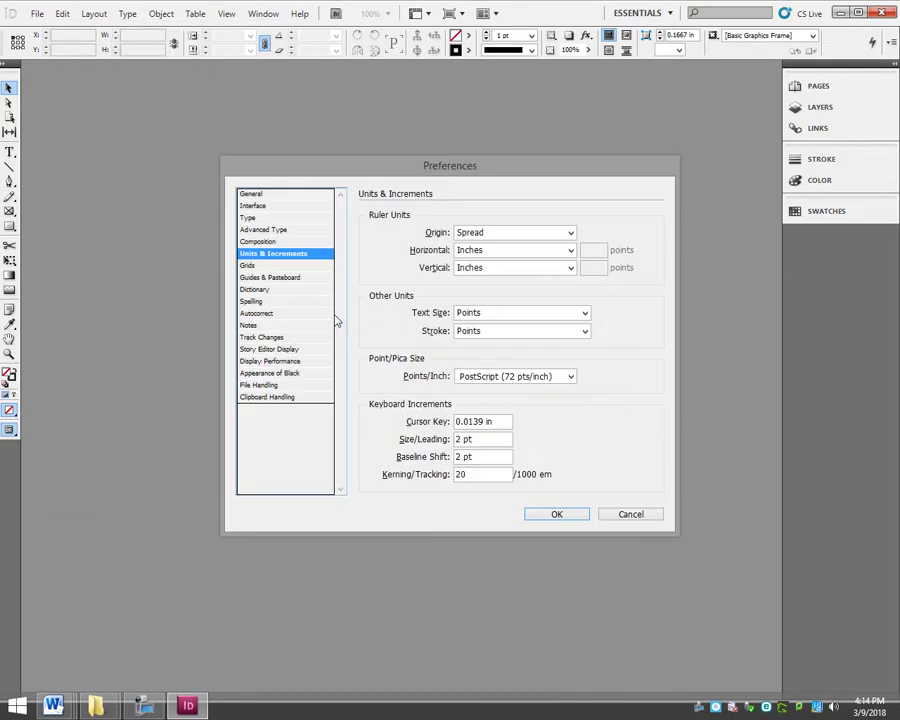
{"action": "left_click", "coordinate": [478, 250]}
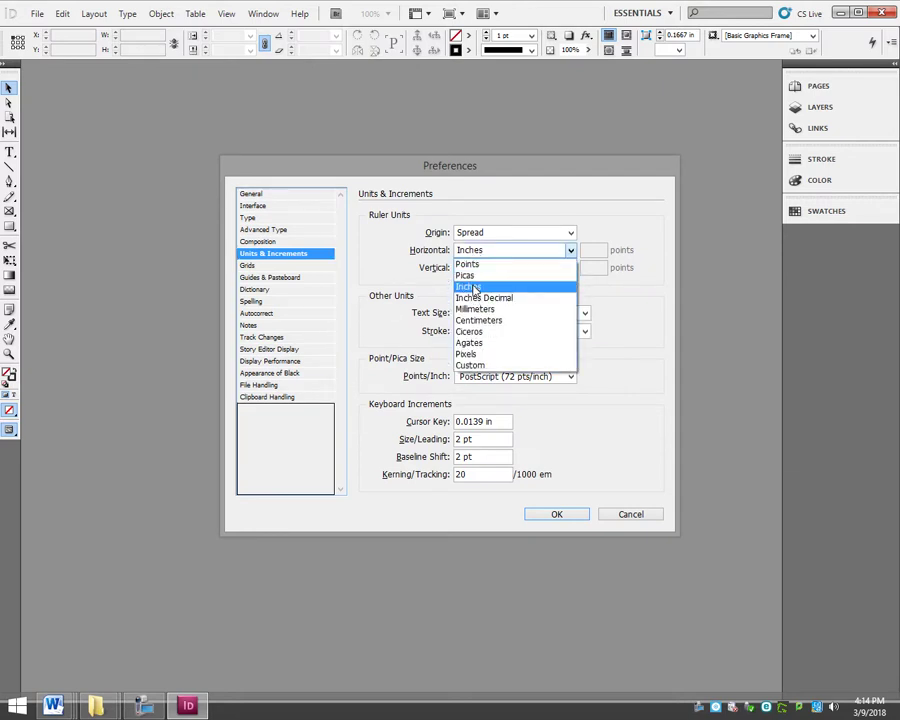
{"action": "left_click", "coordinate": [474, 286]}
{"action": "left_click", "coordinate": [473, 272]}
{"action": "left_click", "coordinate": [472, 304]}
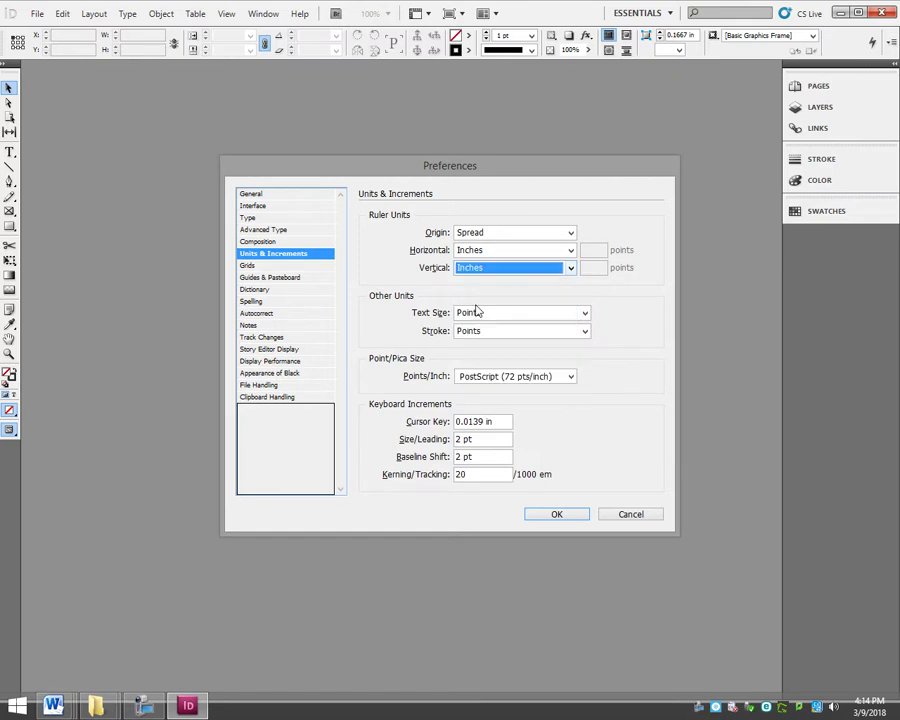
{"action": "left_click", "coordinate": [574, 518]}
Step: Create a new Letter-size print document with 50 facing pages
{"action": "left_click", "coordinate": [36, 13]}
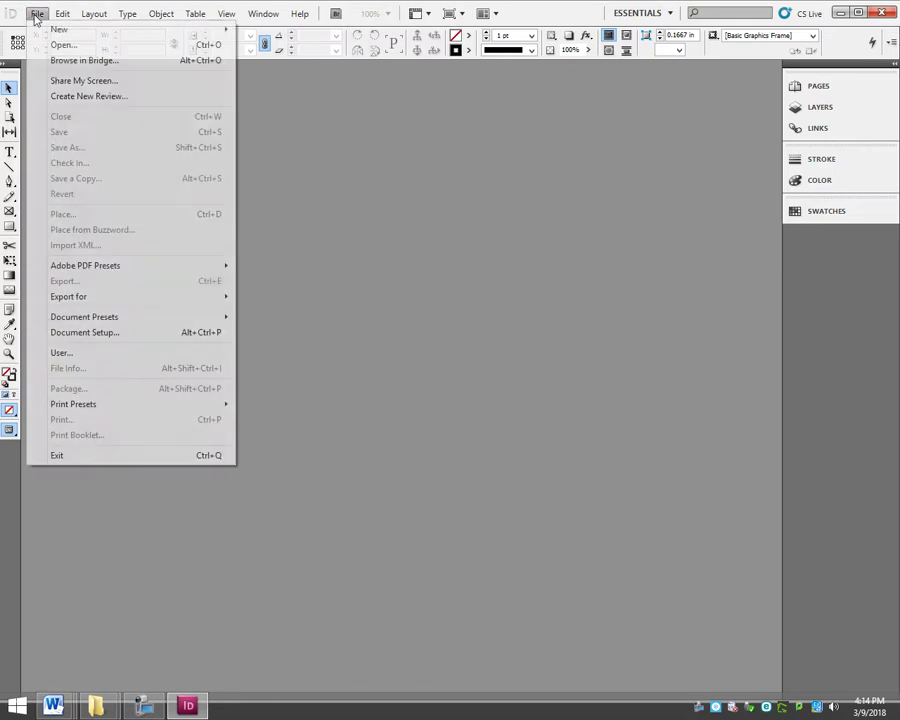
{"action": "mouse_move", "coordinate": [82, 33]}
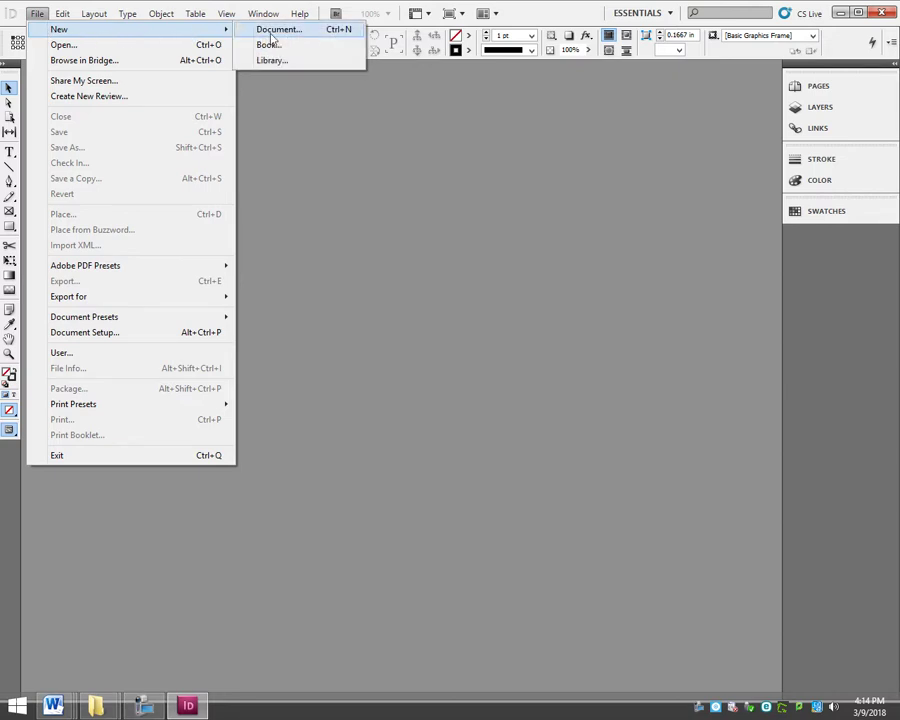
{"action": "left_click", "coordinate": [262, 30]}
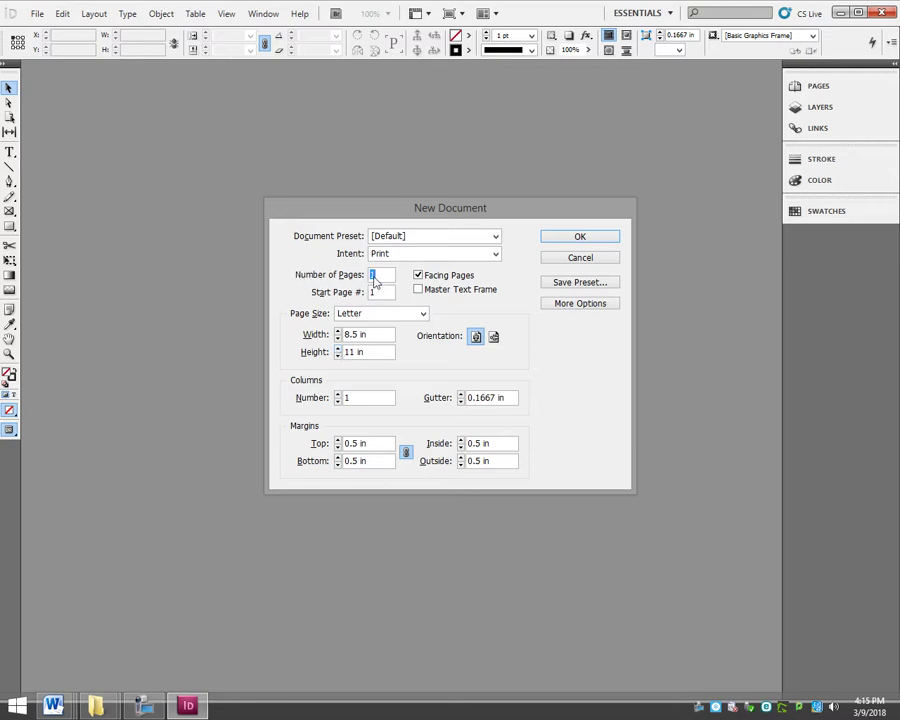
{"action": "type", "text": "50"}
{"action": "left_click", "coordinate": [596, 239]}
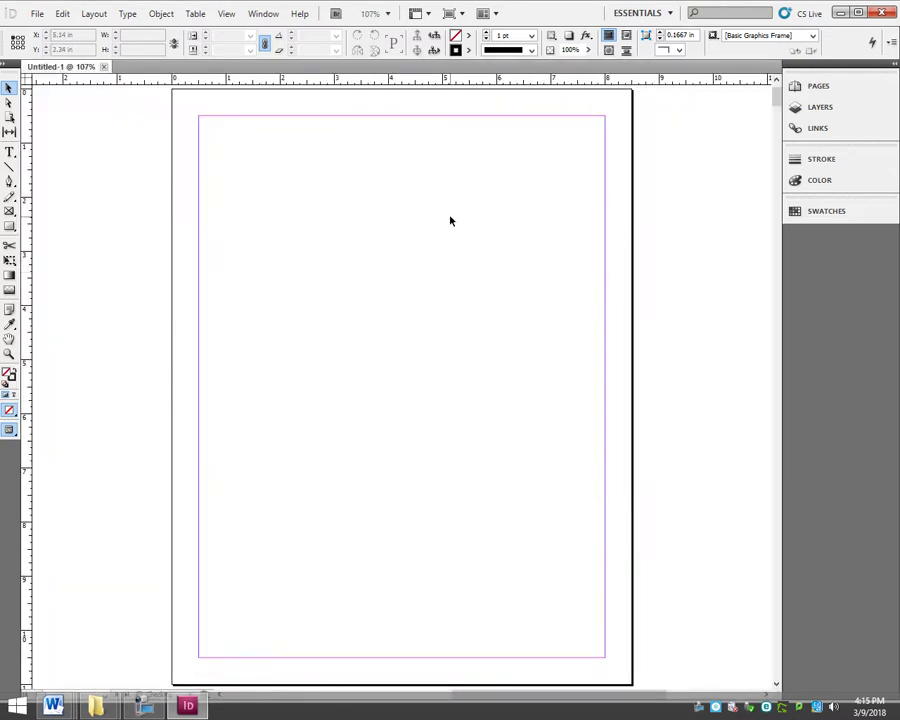
Step: View the 50-page document's spreads at 5% zoom and close the document
{"action": "key", "text": "ctrl+minus"}
{"action": "key", "text": "ctrl+minus"}
{"action": "key", "text": "ctrl+minus"}
{"action": "key", "text": "ctrl+minus"}
{"action": "key", "text": "ctrl+minus"}
{"action": "key", "text": "ctrl+minus"}
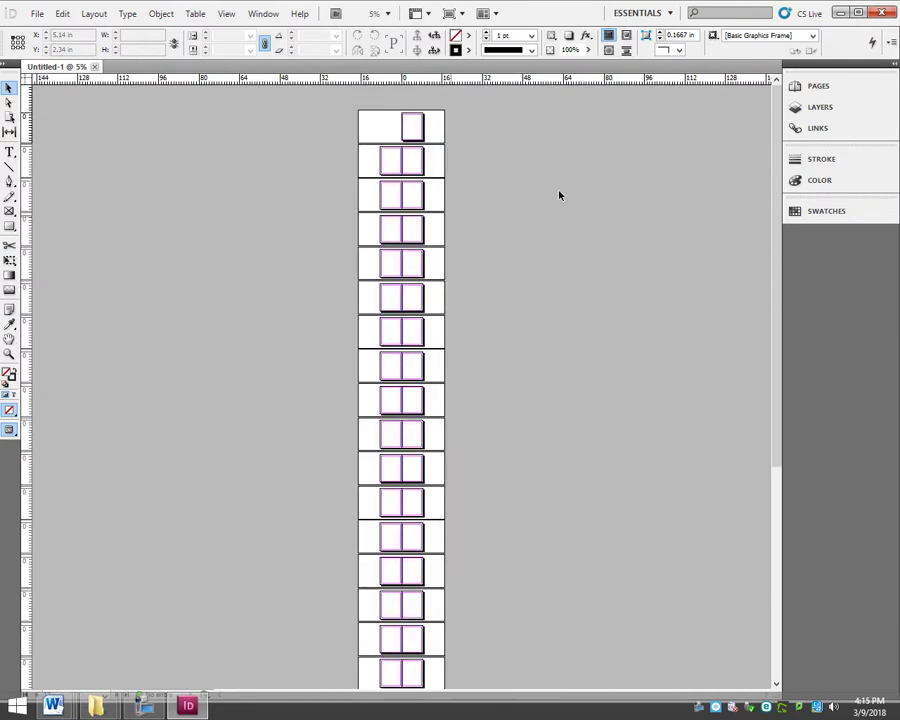
{"action": "left_click", "coordinate": [95, 66]}
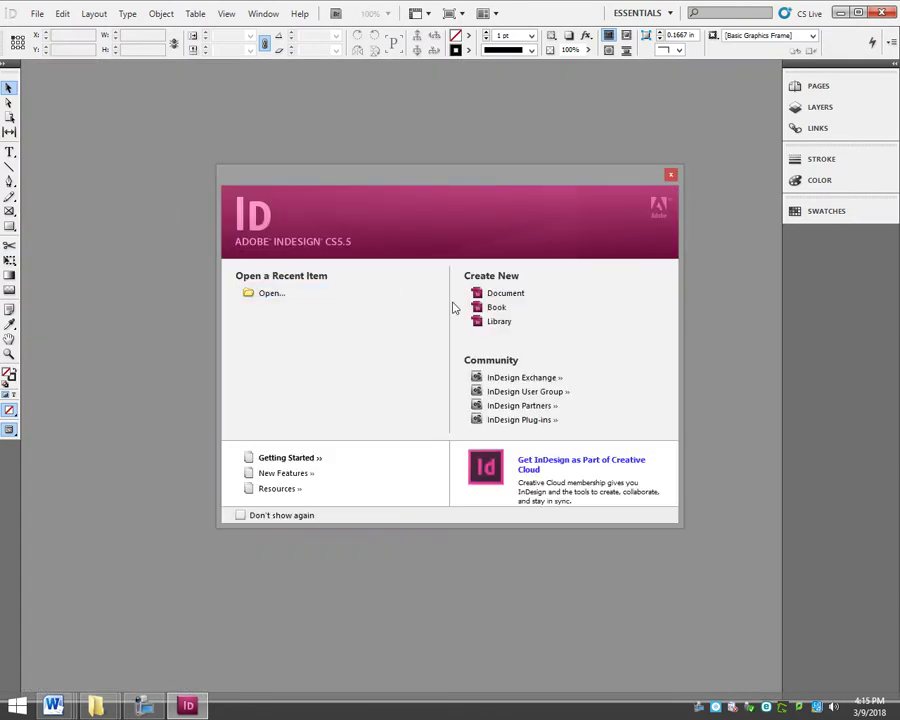
Step: Create a new one-page Letter document with three columns and 0.5 in margins
{"action": "left_click", "coordinate": [492, 293]}
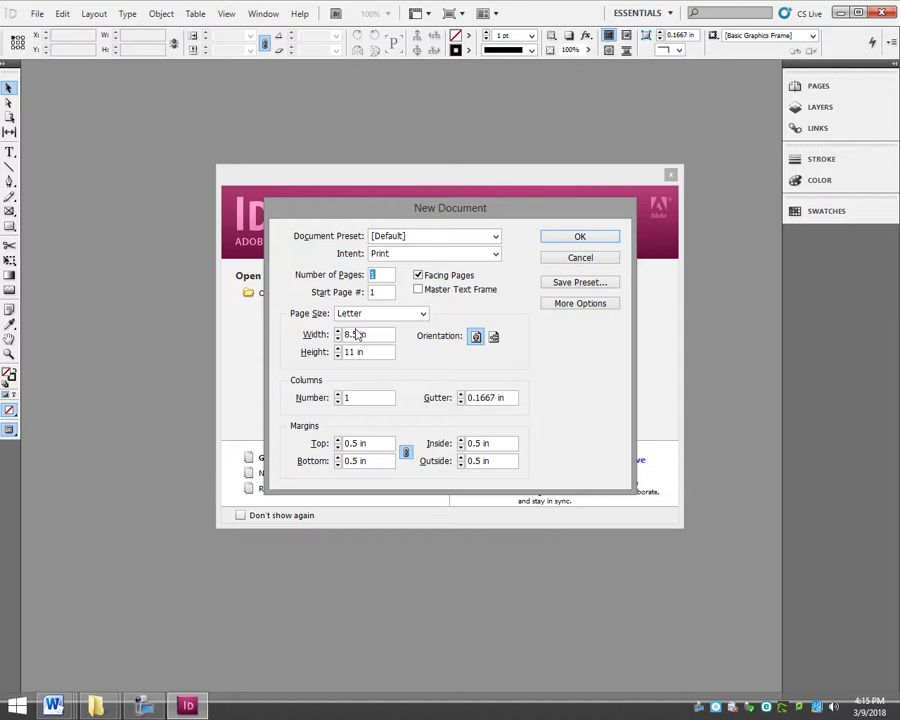
{"action": "double_click", "coordinate": [339, 395]}
{"action": "left_click", "coordinate": [580, 237]}
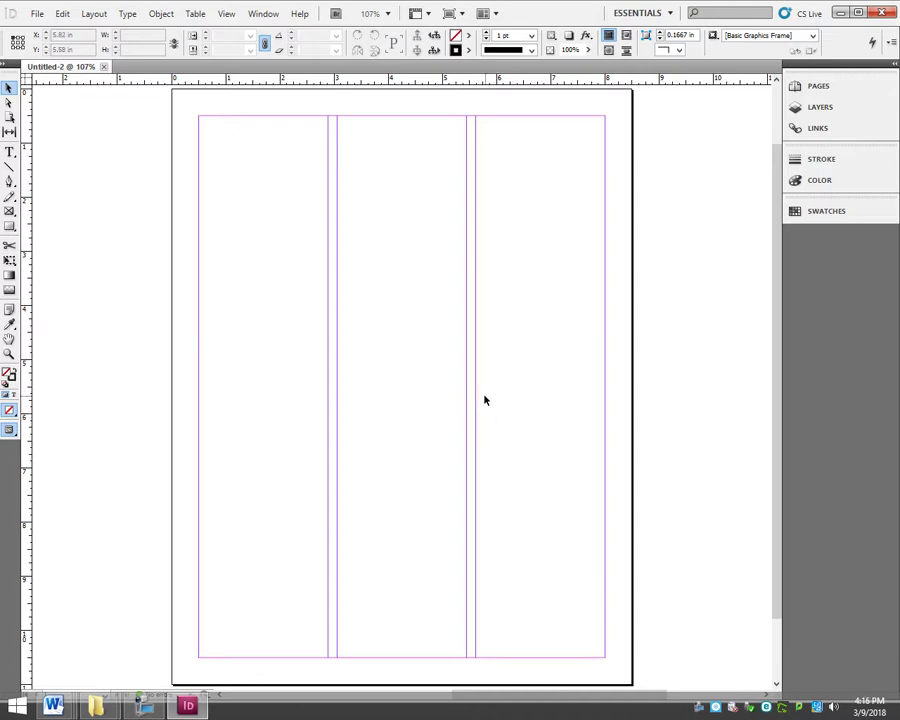
Step: Draw a text frame about 7.5 in by 2.14 in across the page's top margin area and enter "Medway Magnet"
{"action": "left_click", "coordinate": [9, 151]}
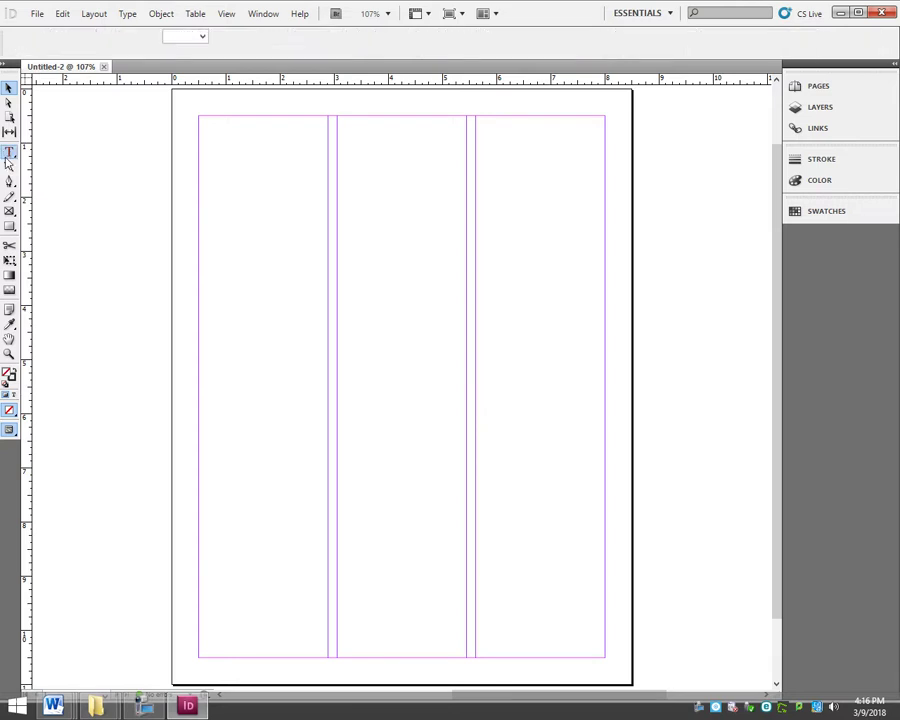
{"action": "left_click_drag", "start_coordinate": [199, 115], "coordinate": [605, 232]}
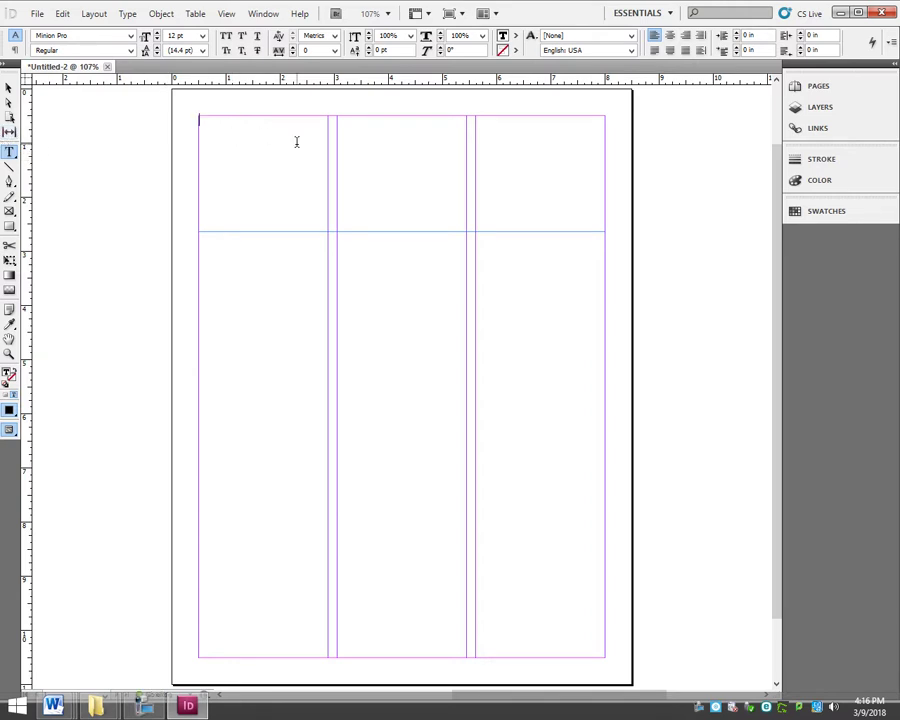
{"action": "type", "text": "Medway Magnet"}
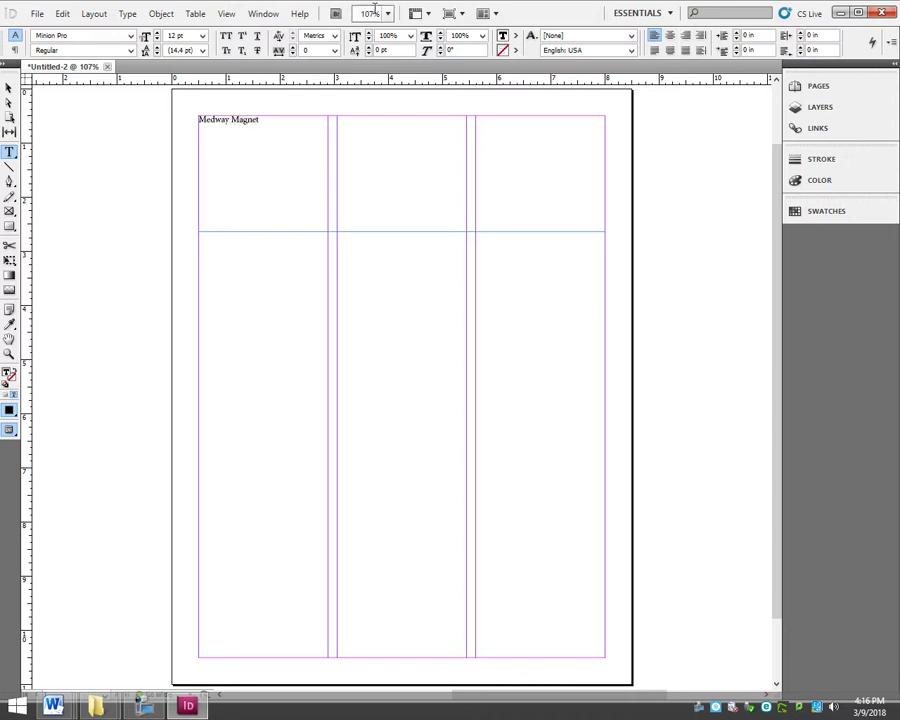
Step: Select the "Medway Magnet" text frame and set its font to Impact
{"action": "key", "text": "ctrl+a"}
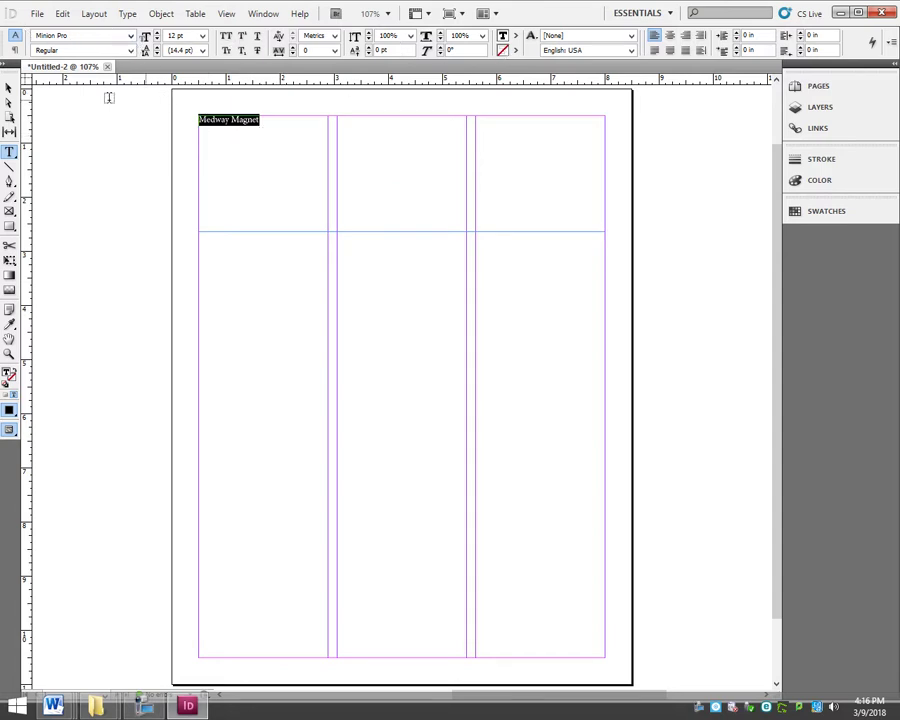
{"action": "left_click", "coordinate": [8, 88]}
{"action": "key", "text": "f"}
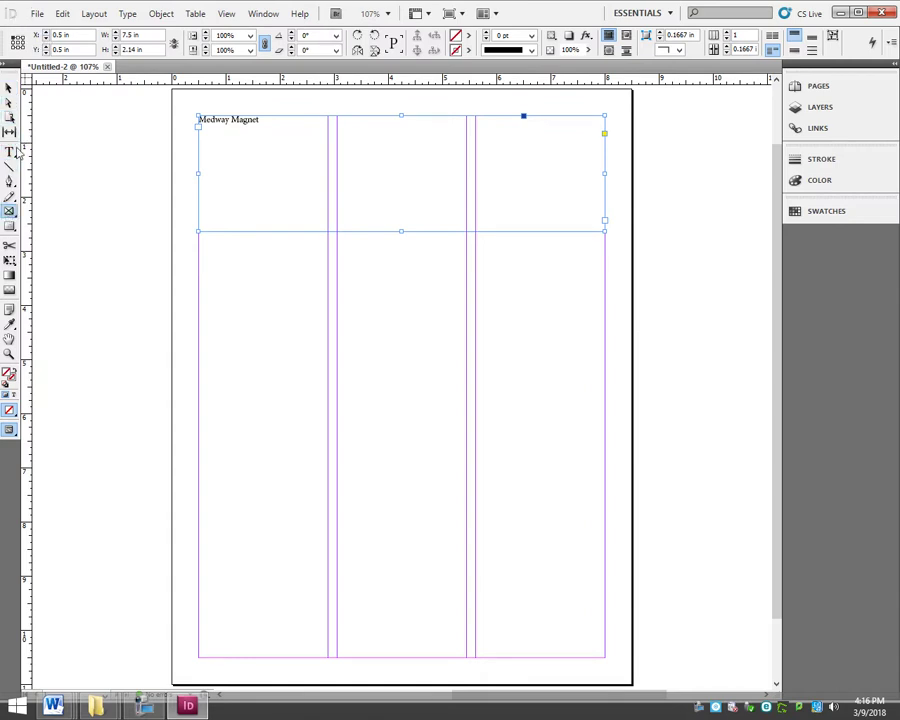
{"action": "key", "text": "t"}
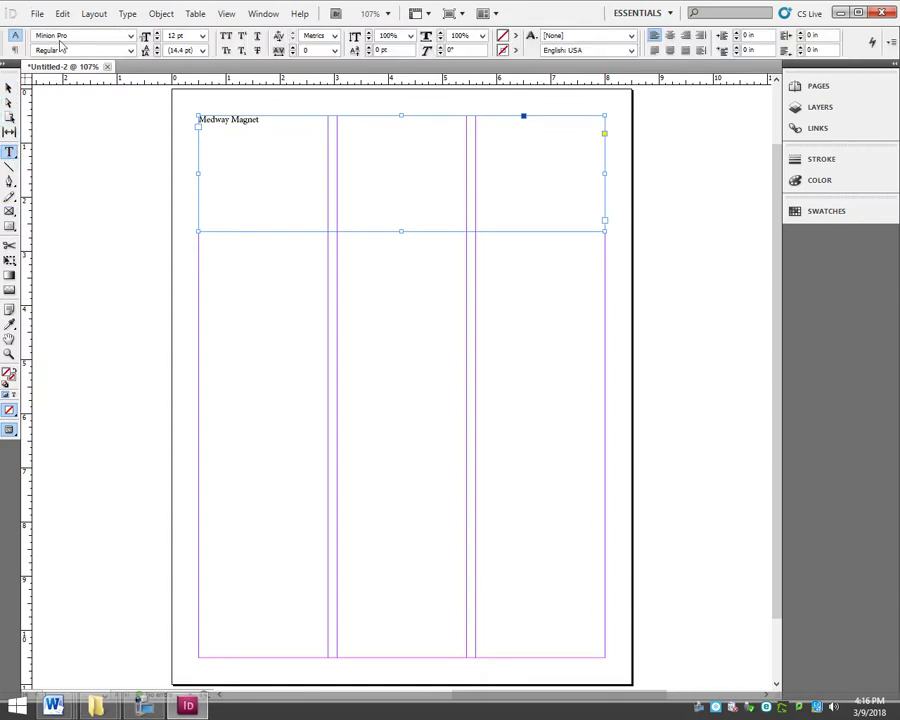
{"action": "left_click", "coordinate": [131, 36]}
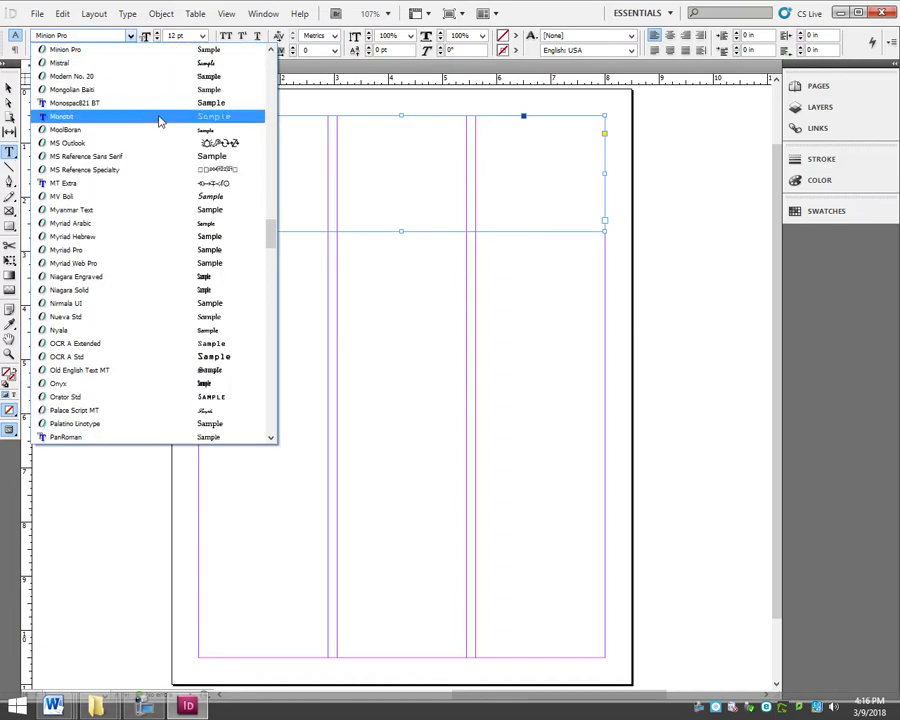
{"action": "left_click", "coordinate": [85, 49]}
{"action": "type", "text": "Impact"}
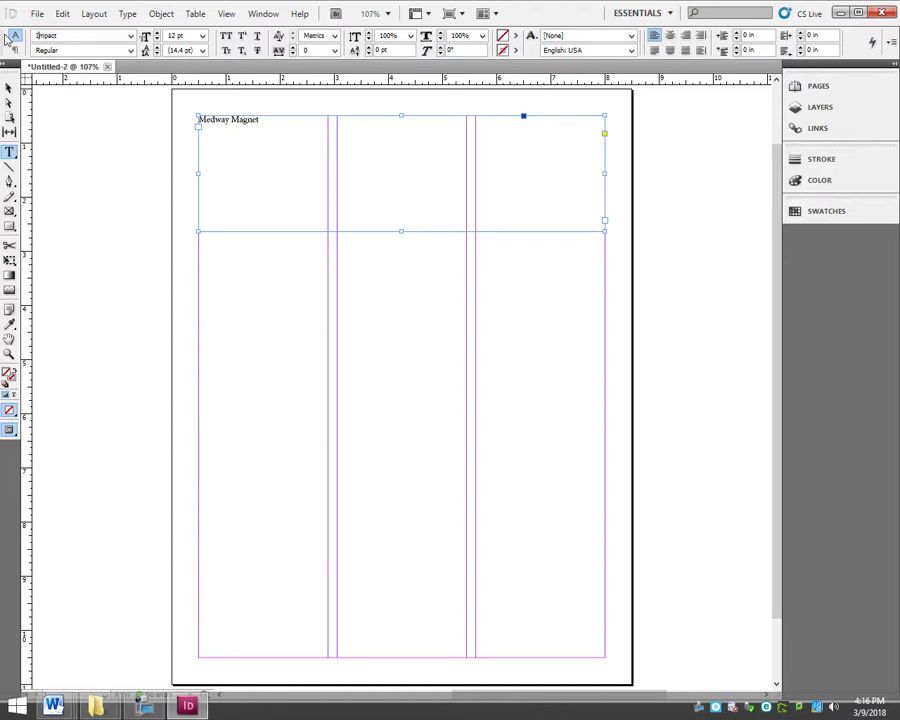
{"action": "key", "text": "Return"}
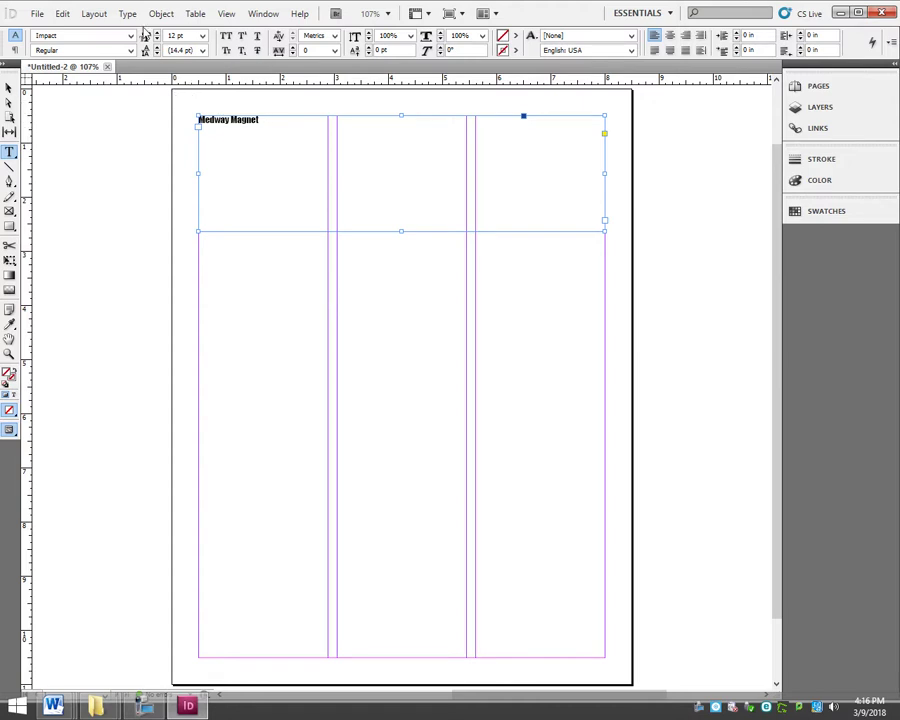
Step: Enlarge the "Medway Magnet" headline text to 60 pt
{"action": "left_click", "coordinate": [143, 35]}
{"action": "type", "text": "15"}
{"action": "key", "text": "Return"}
{"action": "key", "text": "ctrl+shift+period"}
{"action": "key", "text": "ctrl+shift+period"}
{"action": "key", "text": "ctrl+shift+period"}
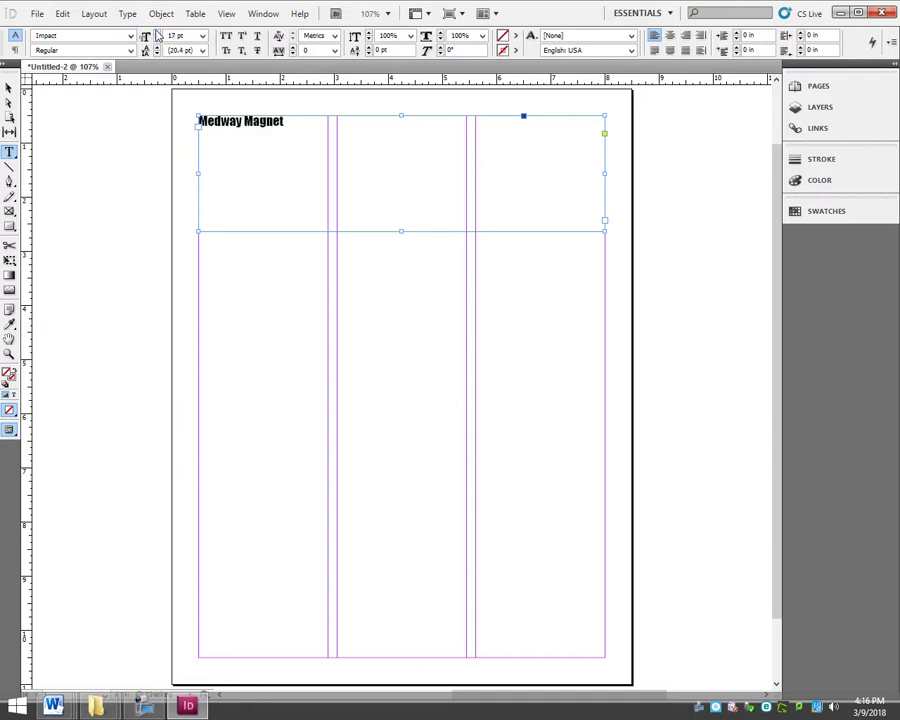
{"action": "left_click", "coordinate": [146, 36]}
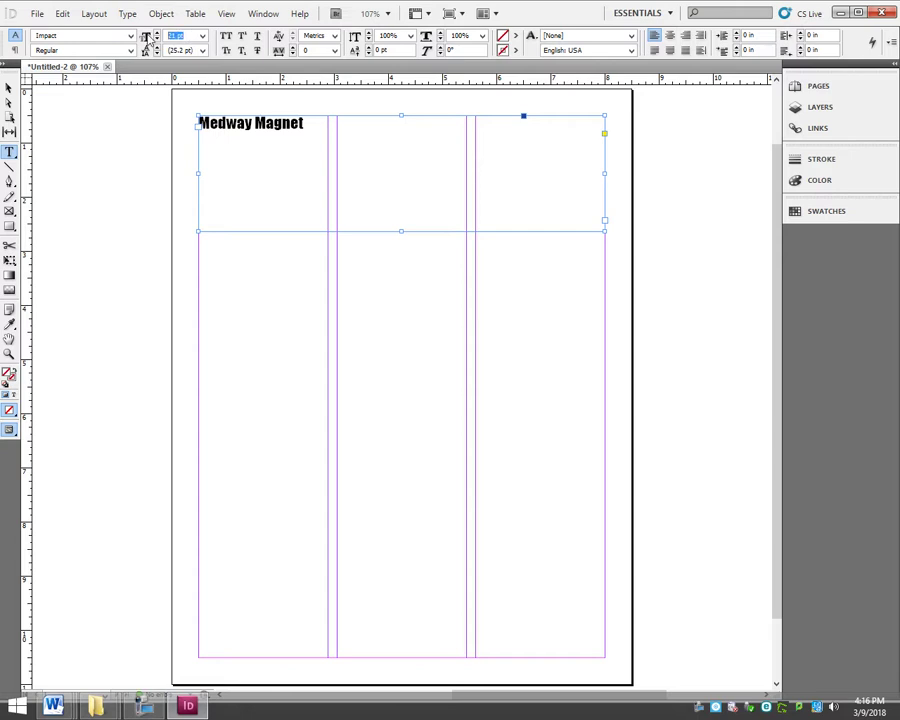
{"action": "type", "text": "60"}
{"action": "key", "text": "Return"}
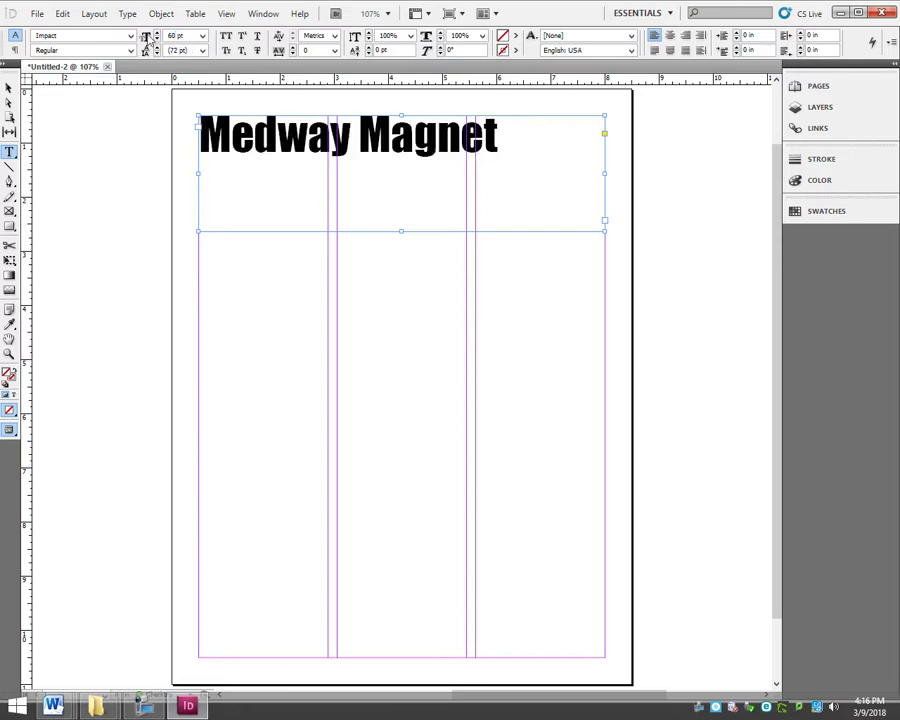
Step: Set the headline's font size to 90 pt and enlarge its text frame to about 8.2 in by 2.18 in
{"action": "left_click", "coordinate": [158, 36]}
{"action": "type", "text": "90"}
{"action": "key", "text": "Return"}
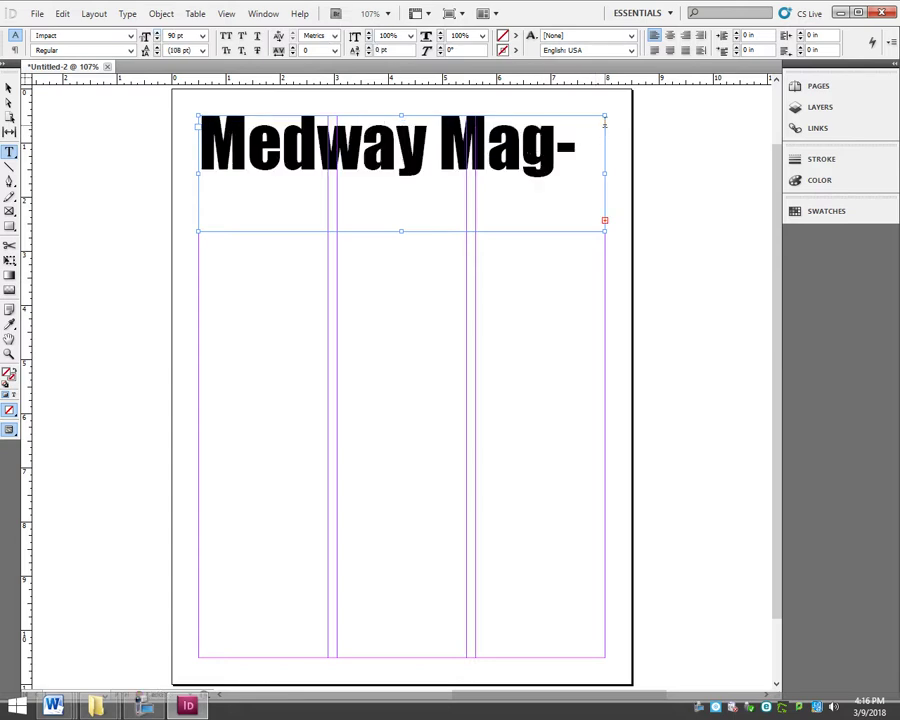
{"action": "left_click", "coordinate": [8, 88]}
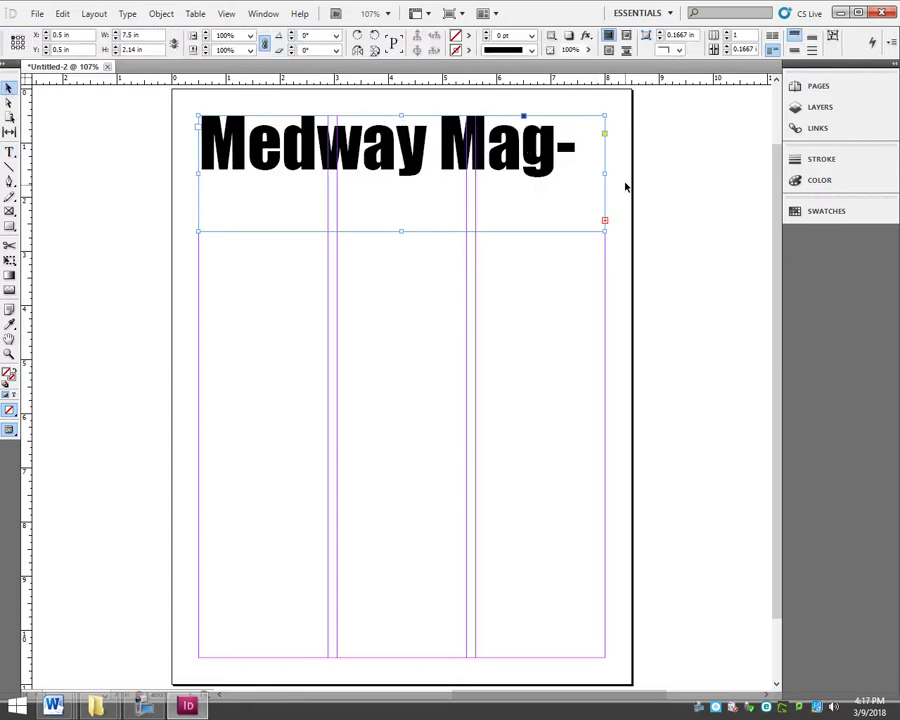
{"action": "left_click_drag", "start_coordinate": [604, 173], "coordinate": [630, 174]}
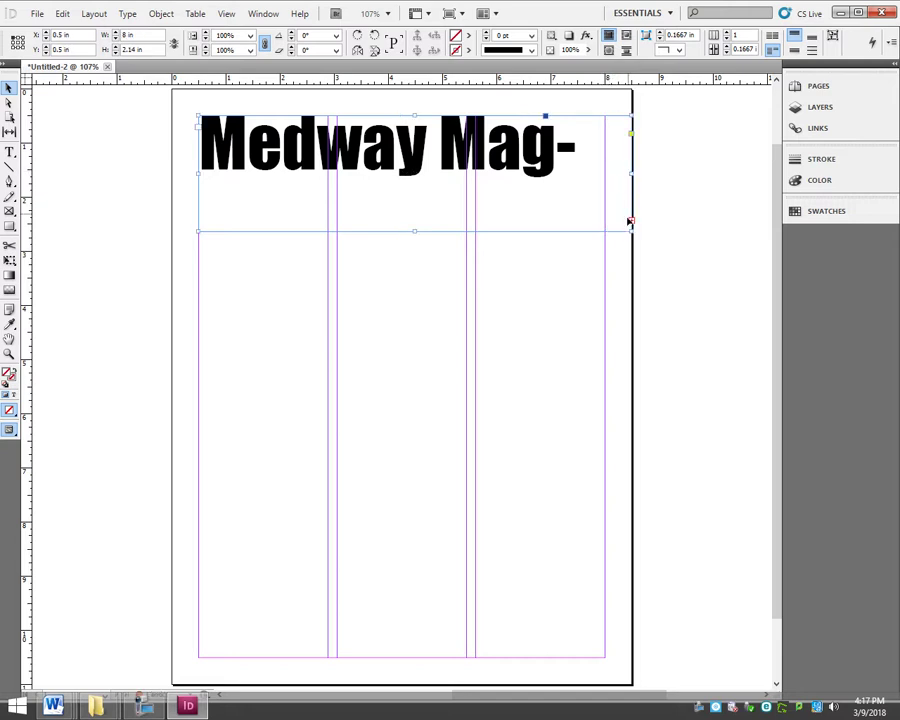
{"action": "left_click_drag", "start_coordinate": [629, 221], "coordinate": [642, 233]}
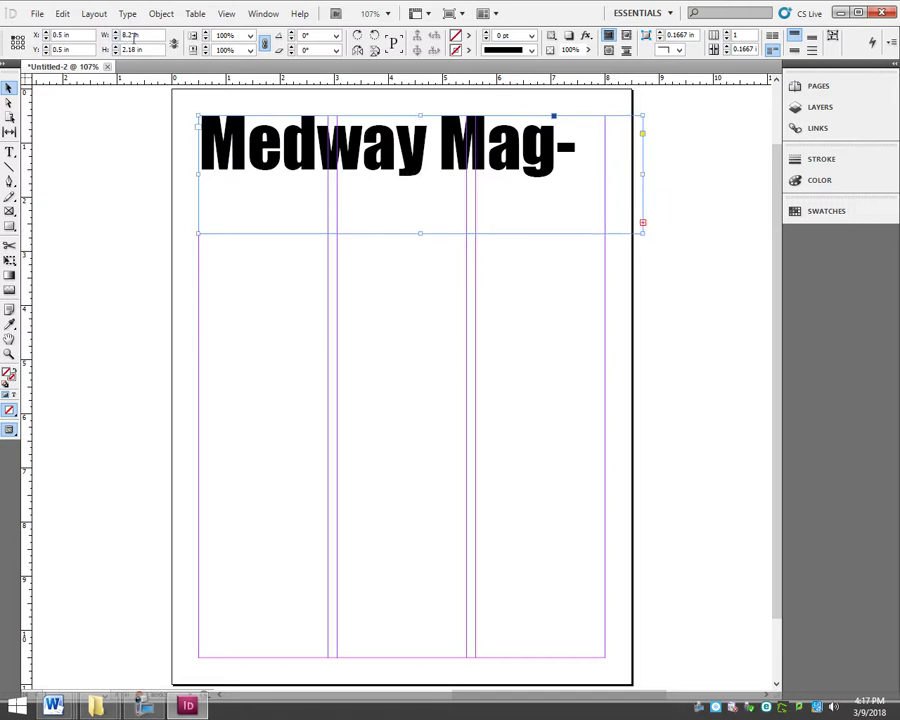
Step: Select all of the headline text and reduce its font size to 82 pt to span the margins
{"action": "double_click", "coordinate": [253, 147]}
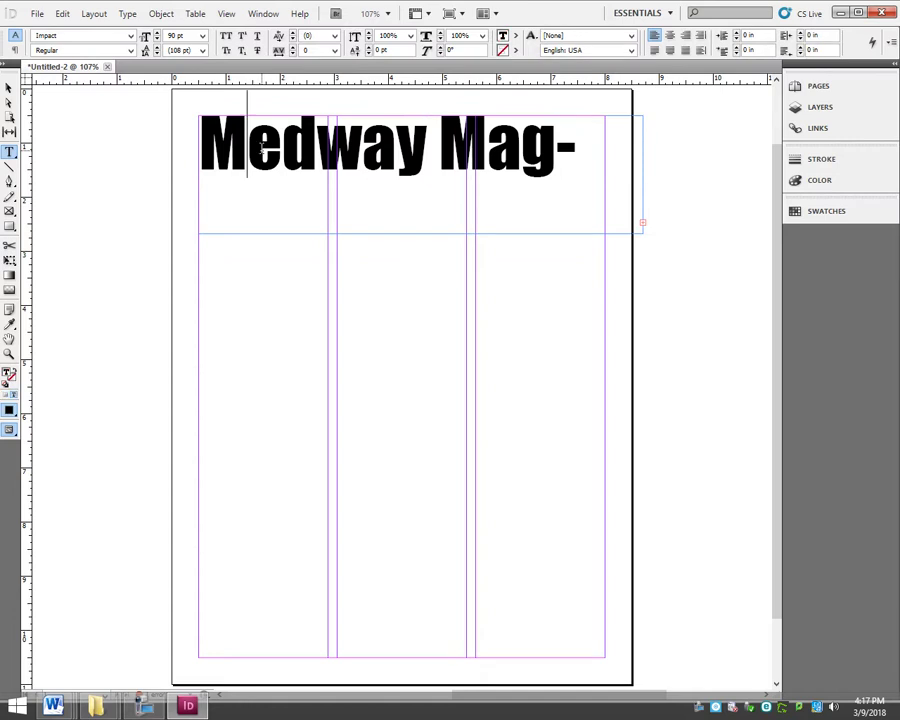
{"action": "key", "text": "ctrl+a"}
{"action": "left_click", "coordinate": [157, 39]}
{"action": "left_click", "coordinate": [157, 39]}
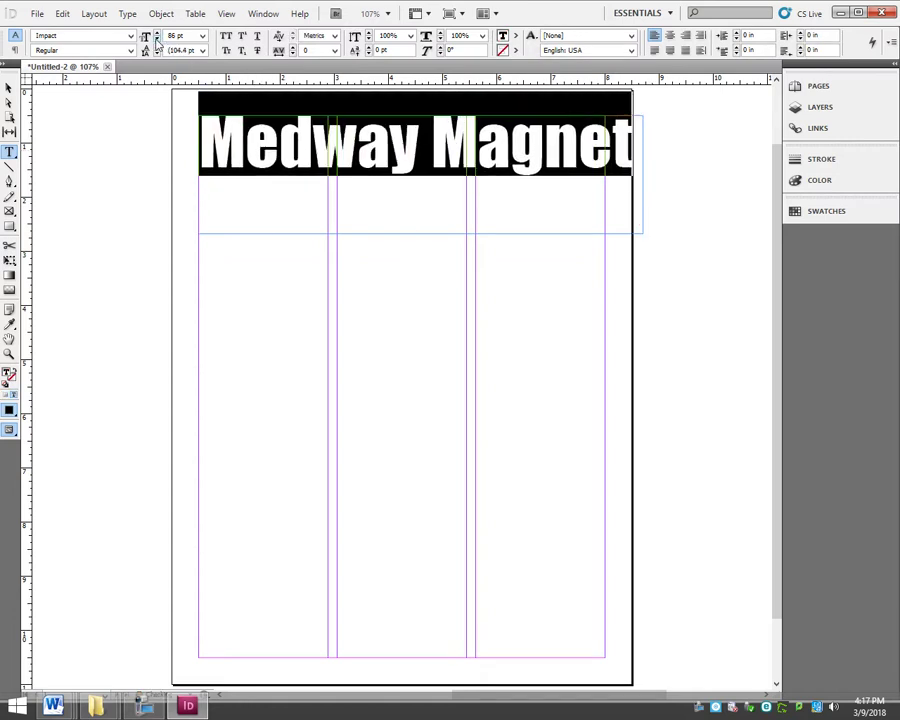
{"action": "left_click", "coordinate": [157, 39]}
{"action": "left_click", "coordinate": [157, 39]}
{"action": "left_click", "coordinate": [157, 39]}
{"action": "left_click", "coordinate": [157, 39]}
{"action": "left_click", "coordinate": [157, 39]}
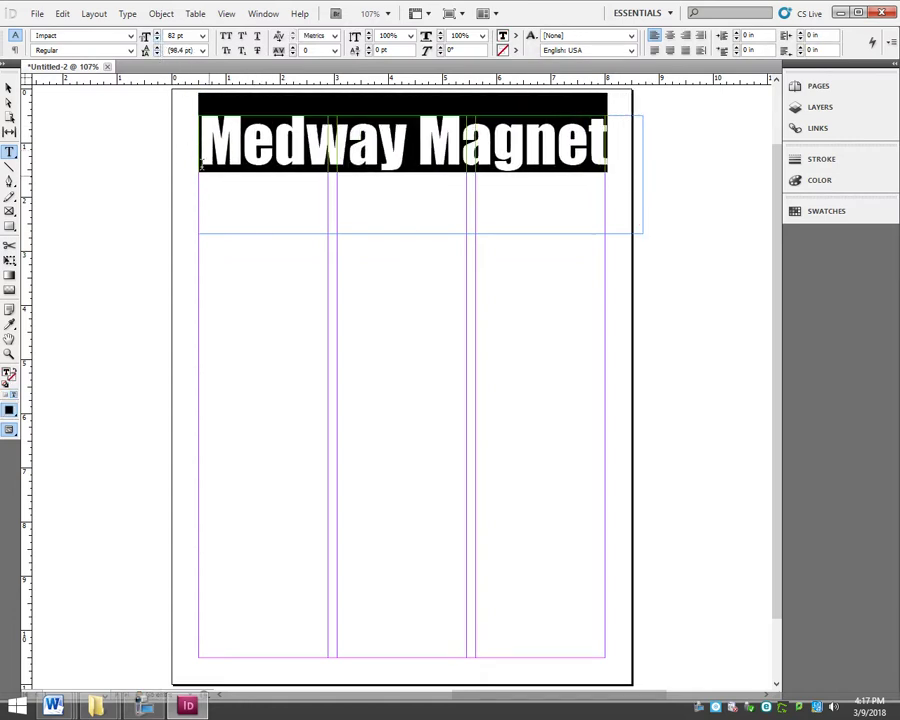
Step: Nudge the headline frame left to X 0.4583 in so the letters line up with the margin guides
{"action": "left_click", "coordinate": [8, 88]}
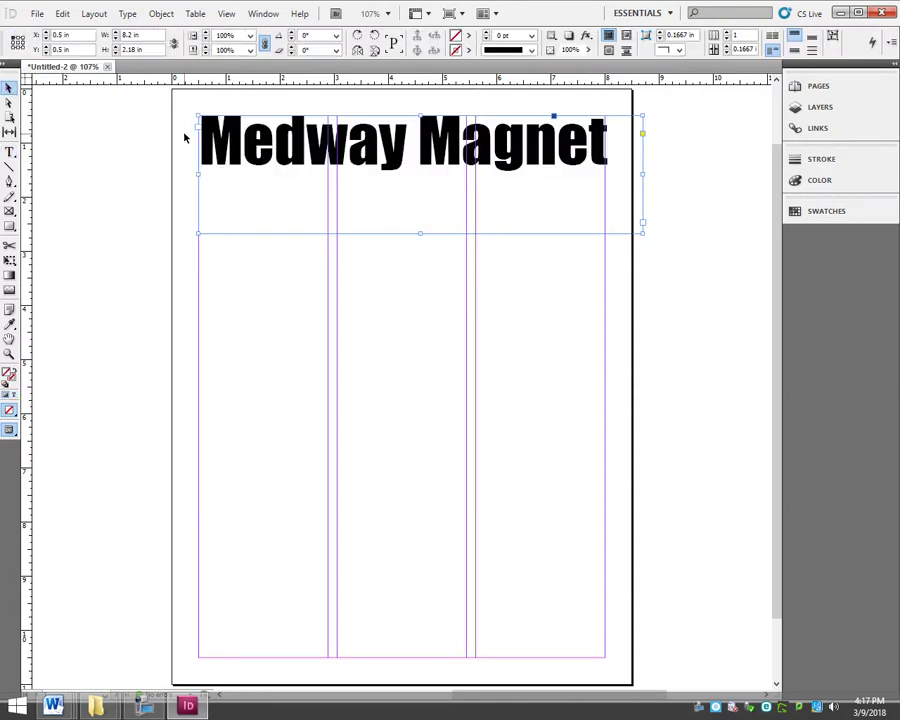
{"action": "key", "text": "Left"}
{"action": "key", "text": "Left"}
{"action": "key", "text": "Left"}
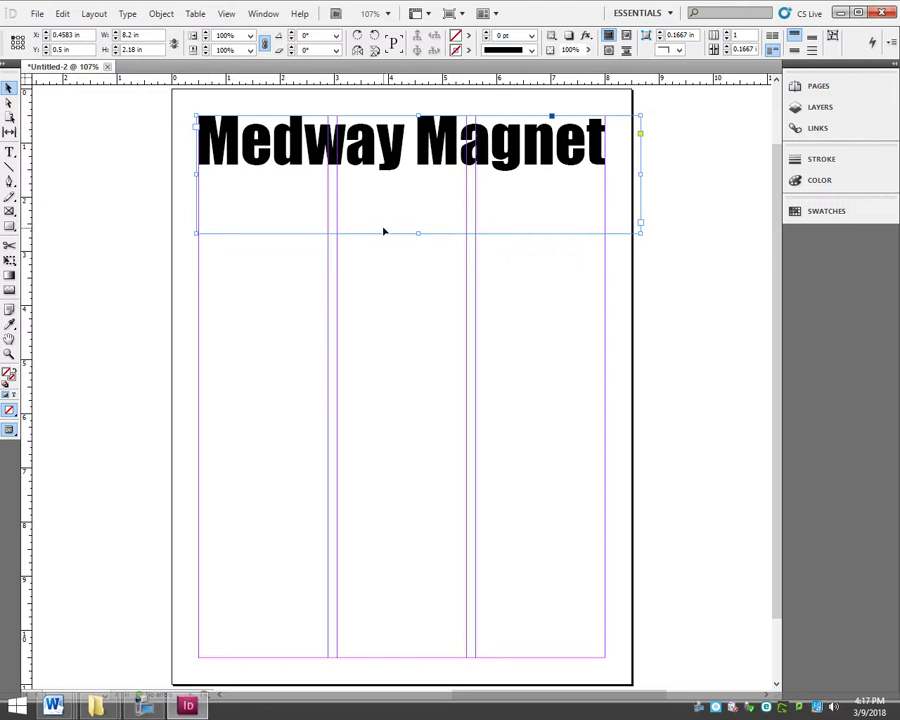
Step: Shorten the headline frame to end just below its text, and check the page in Preview mode before returning to Normal mode
{"action": "left_click_drag", "start_coordinate": [418, 233], "coordinate": [427, 188]}
{"action": "left_click", "coordinate": [139, 217]}
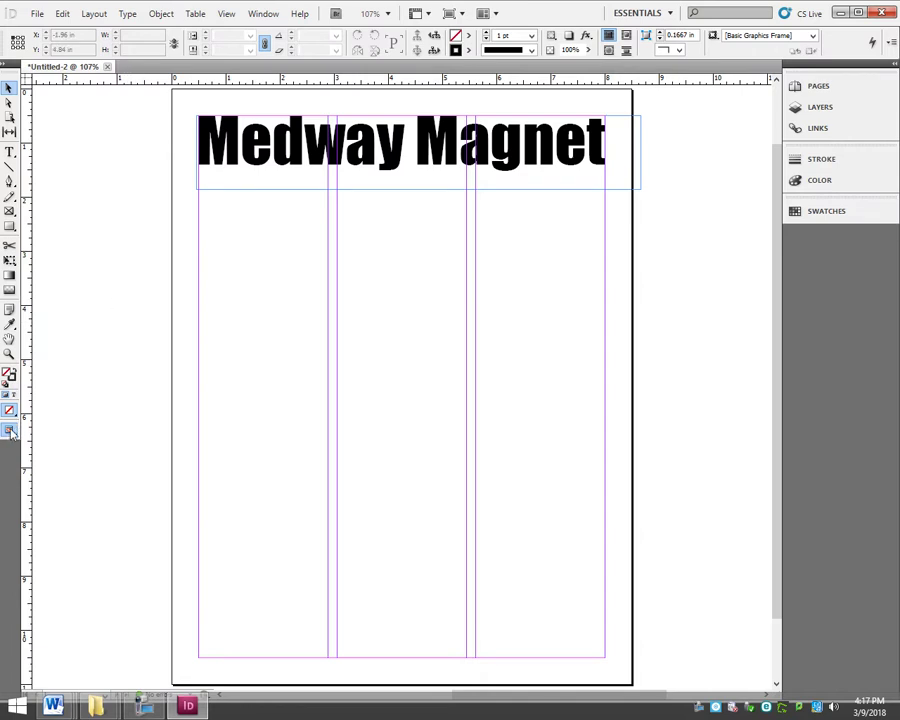
{"action": "left_click_drag", "start_coordinate": [15, 432], "coordinate": [50, 441]}
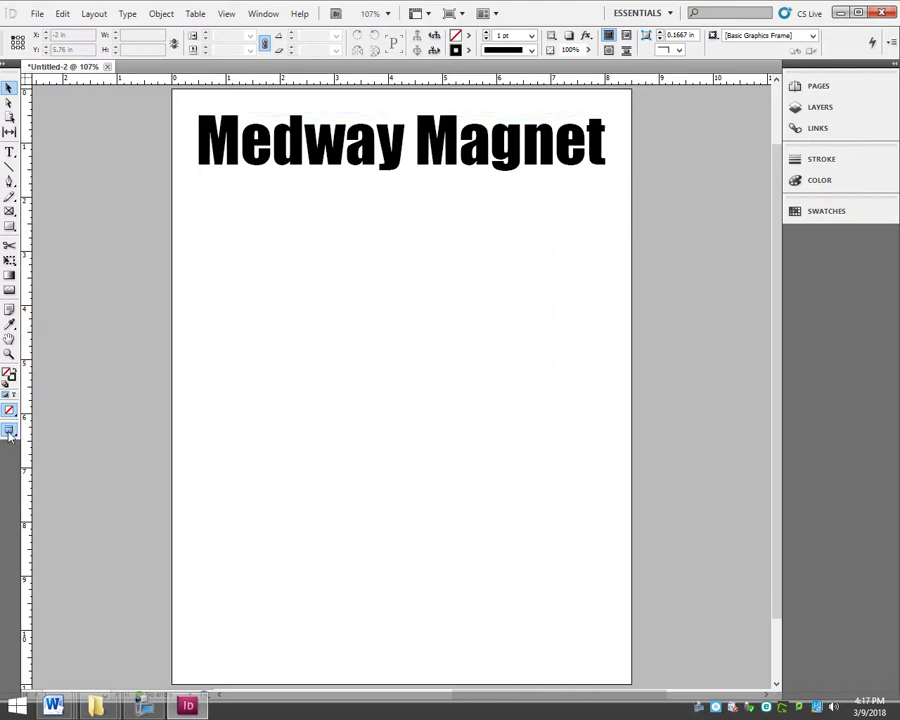
{"action": "left_click_drag", "start_coordinate": [9, 430], "coordinate": [50, 430]}
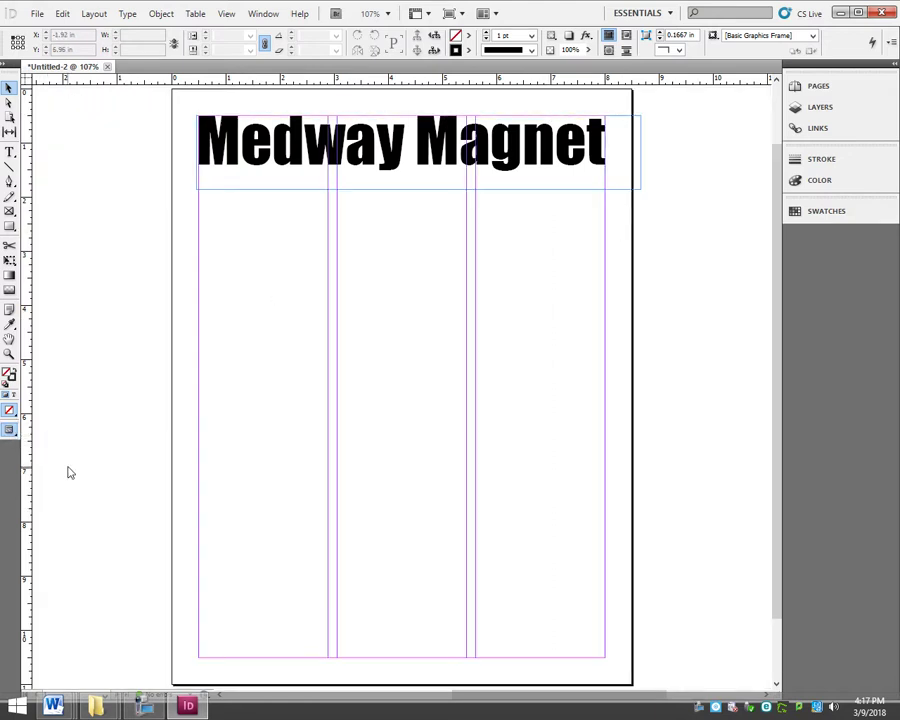
Step: Draw a text frame about 2.39 in by 8.44 in in the first column below the headline and duplicate it into the second and third columns
{"action": "key", "text": "t"}
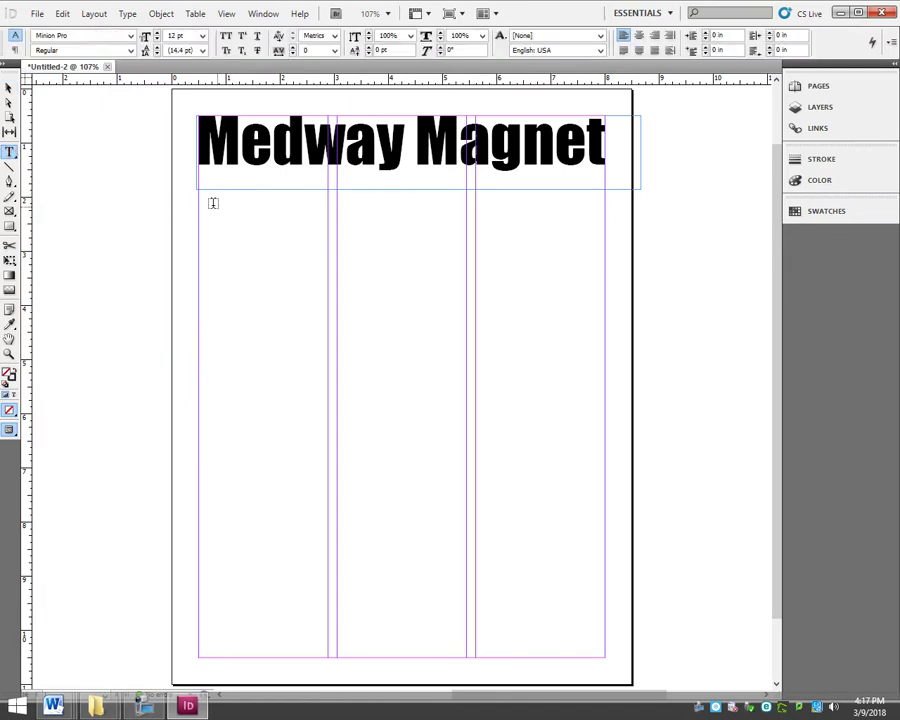
{"action": "left_click_drag", "start_coordinate": [198, 199], "coordinate": [327, 657]}
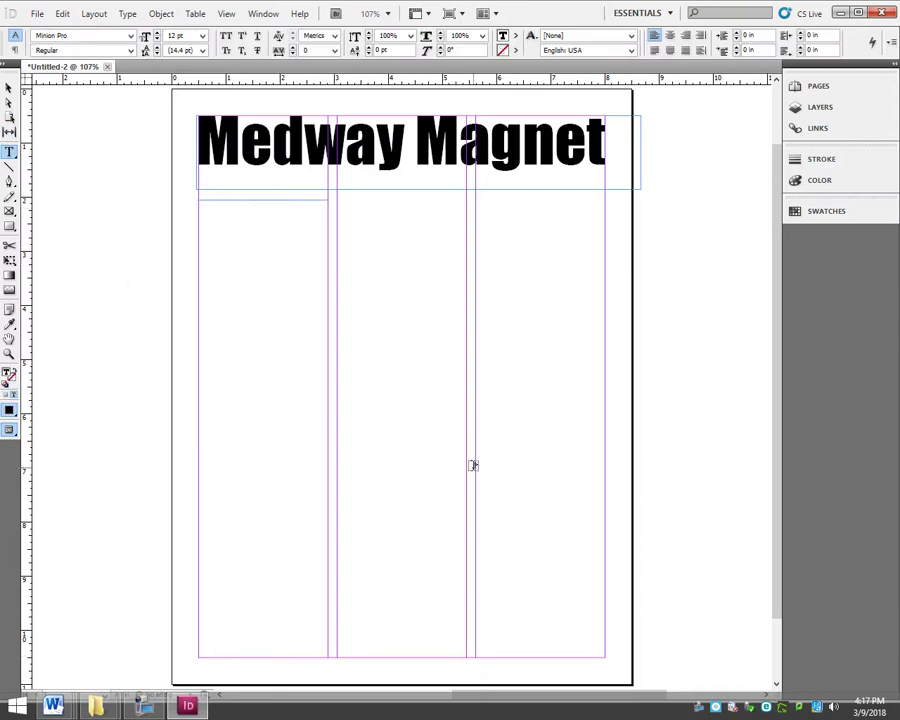
{"action": "left_click", "coordinate": [8, 88]}
{"action": "key", "text": "slash"}
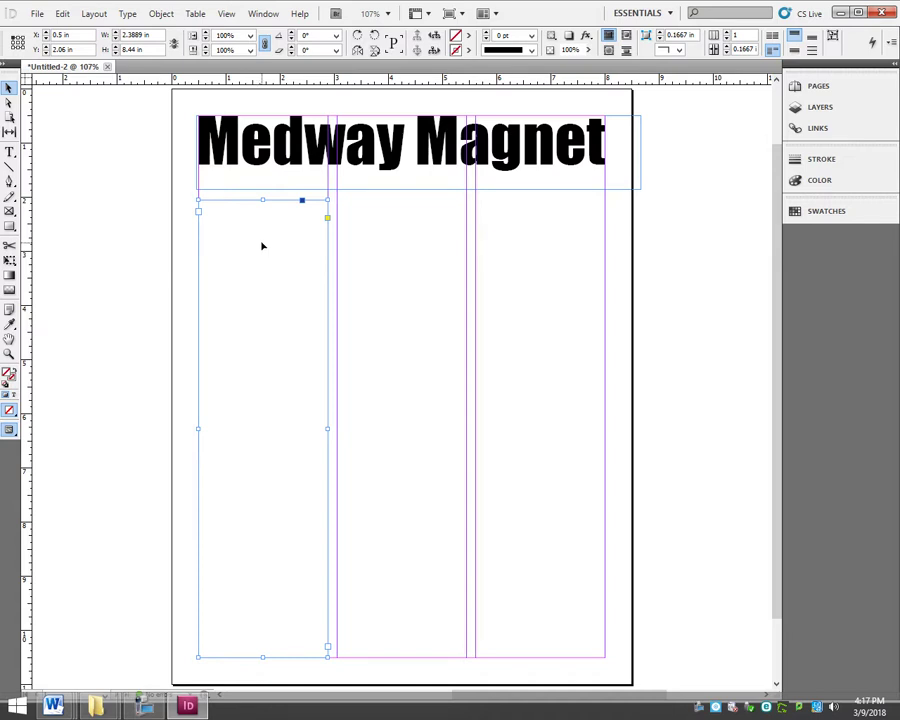
{"action": "left_click_drag", "start_coordinate": [262, 245], "coordinate": [377, 262]}
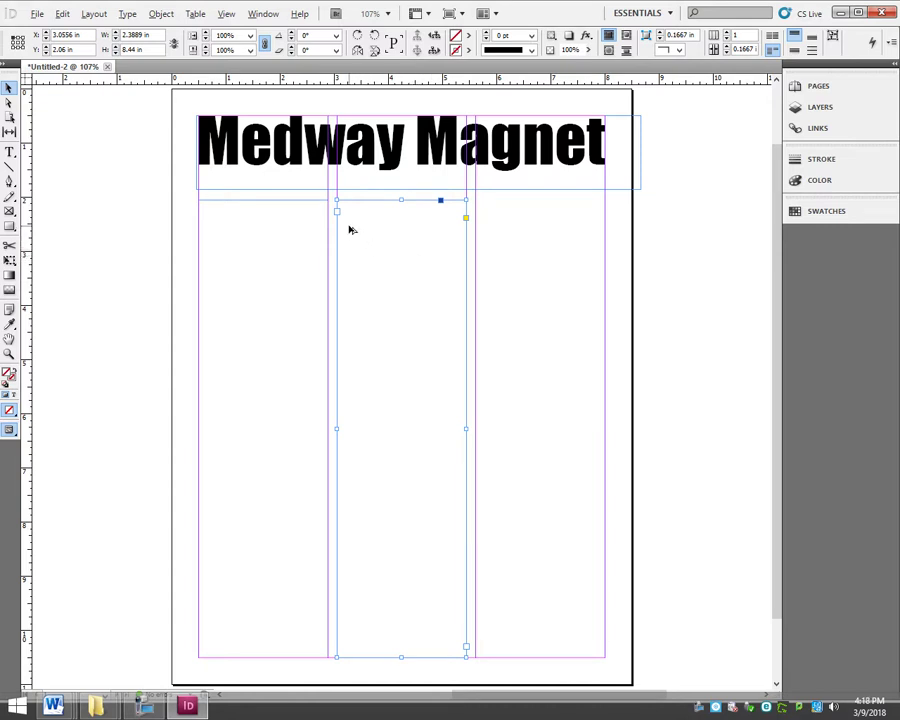
{"action": "left_click_drag", "start_coordinate": [356, 230], "coordinate": [487, 233]}
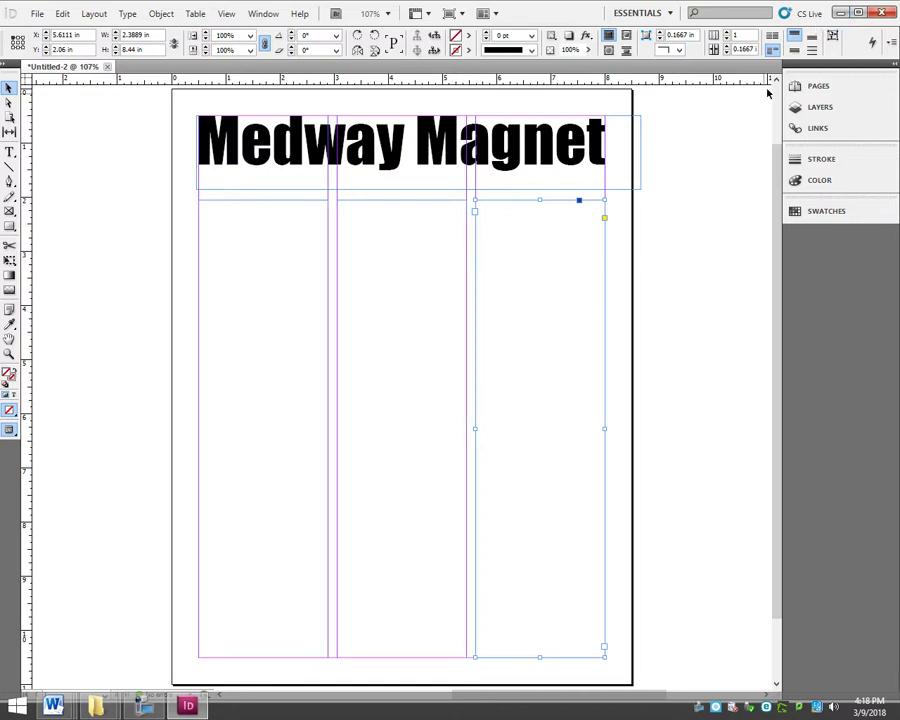
Step: Minimize InDesign, open Google Chrome and search the web for "lorum ipsum"
{"action": "left_click", "coordinate": [839, 13]}
{"action": "left_click_drag", "start_coordinate": [394, 38], "coordinate": [603, 84]}
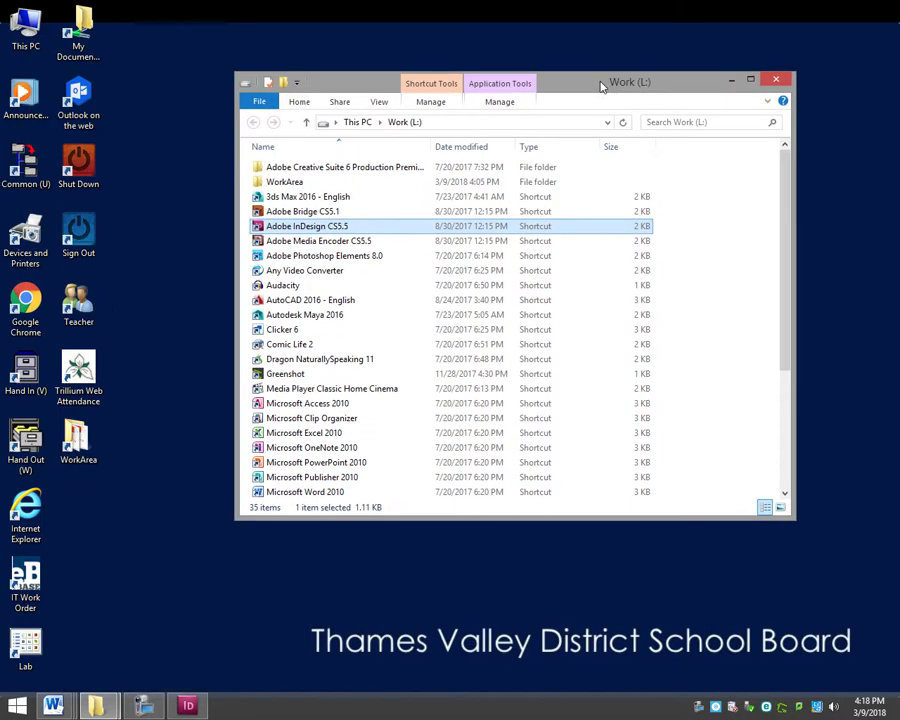
{"action": "double_click", "coordinate": [26, 305]}
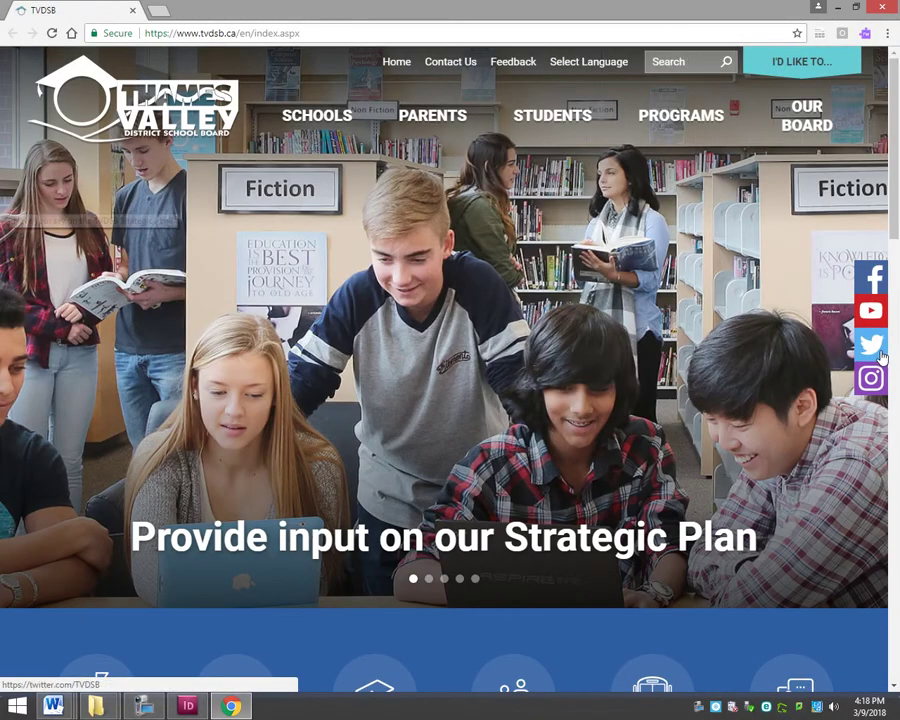
{"action": "left_click", "coordinate": [340, 33]}
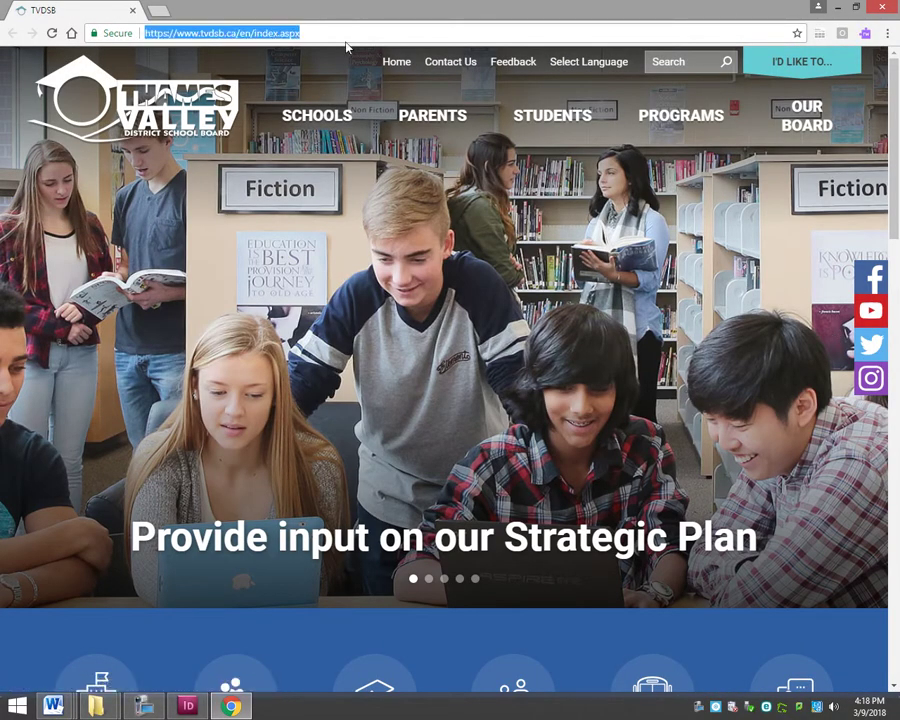
{"action": "type", "text": "lo"}
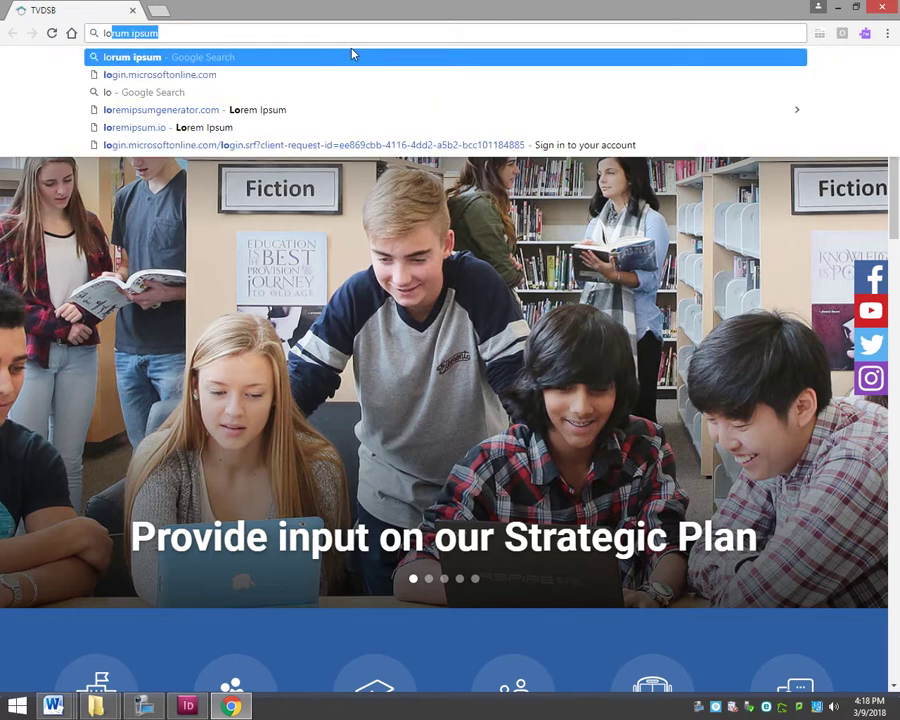
{"action": "type", "text": "rum"}
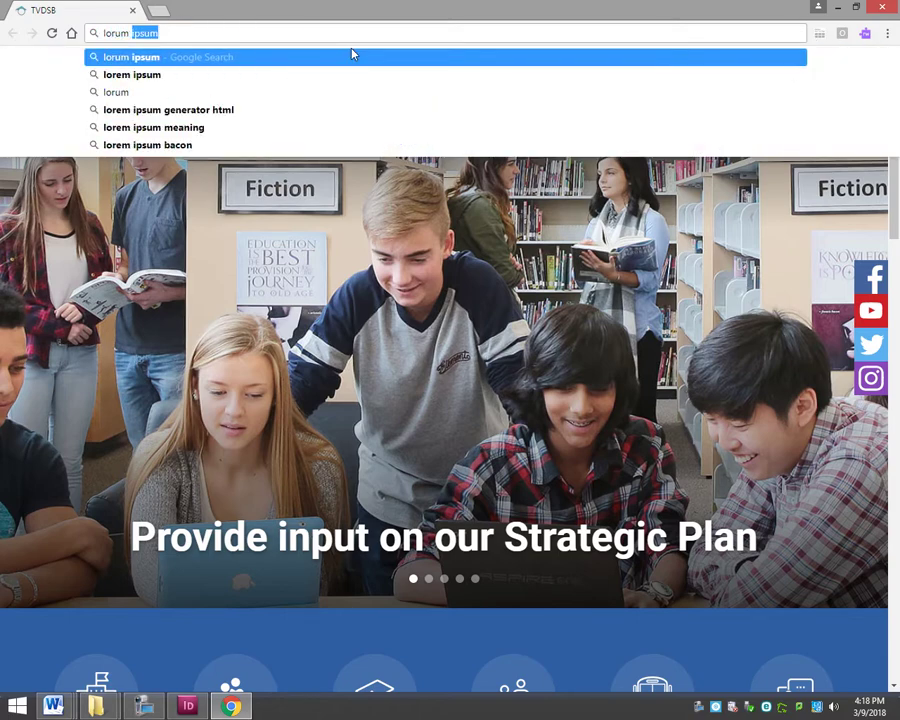
{"action": "type", "text": " ipsum"}
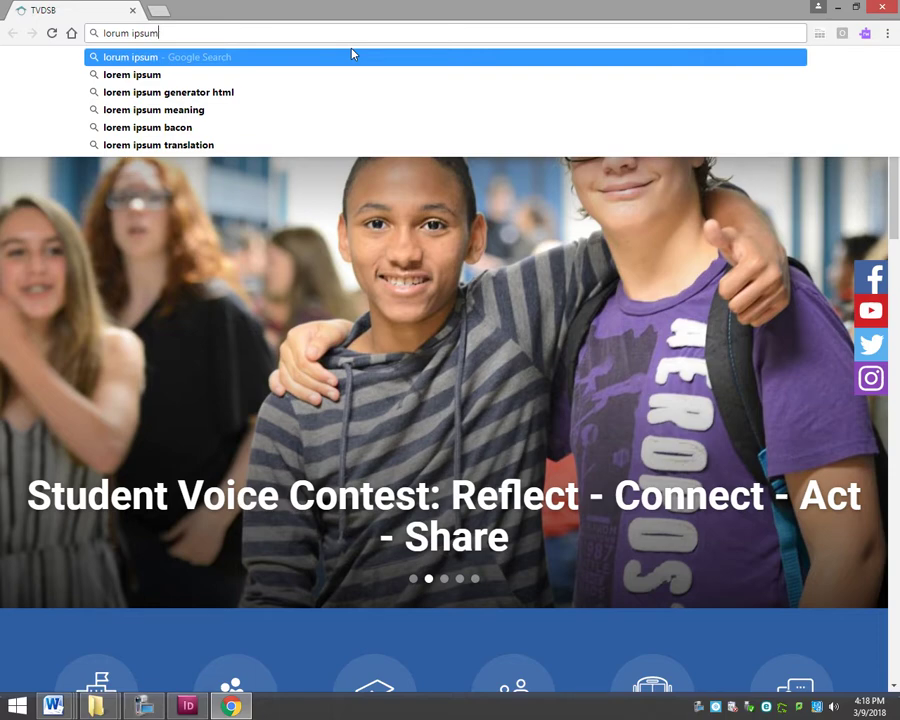
{"action": "key", "text": "Return"}
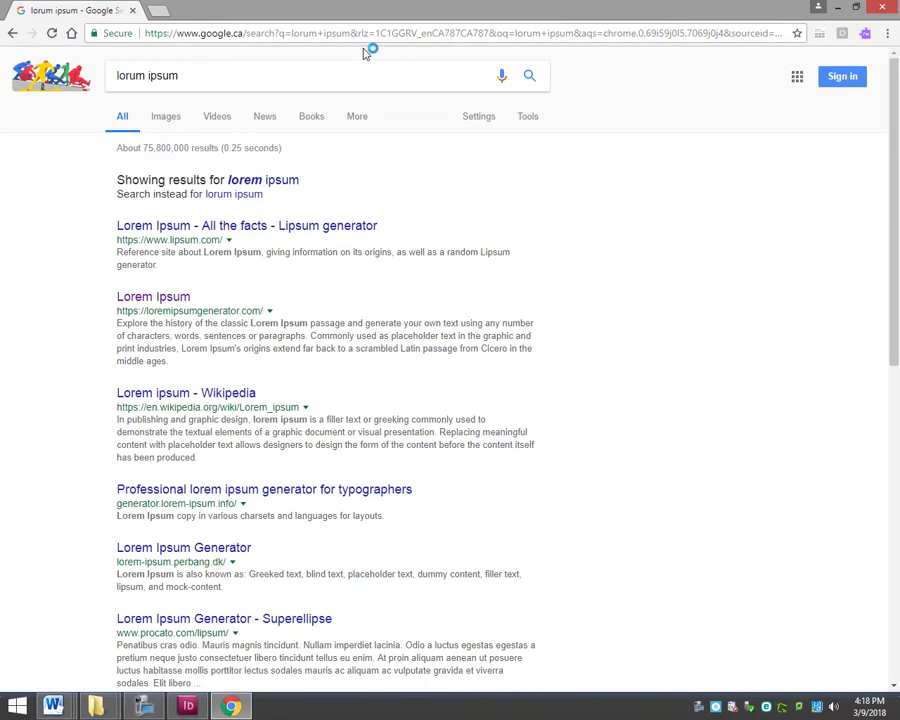
Step: Open the loremipsumgenerator.com result and generate 5 paragraphs of placeholder text
{"action": "left_click", "coordinate": [155, 295]}
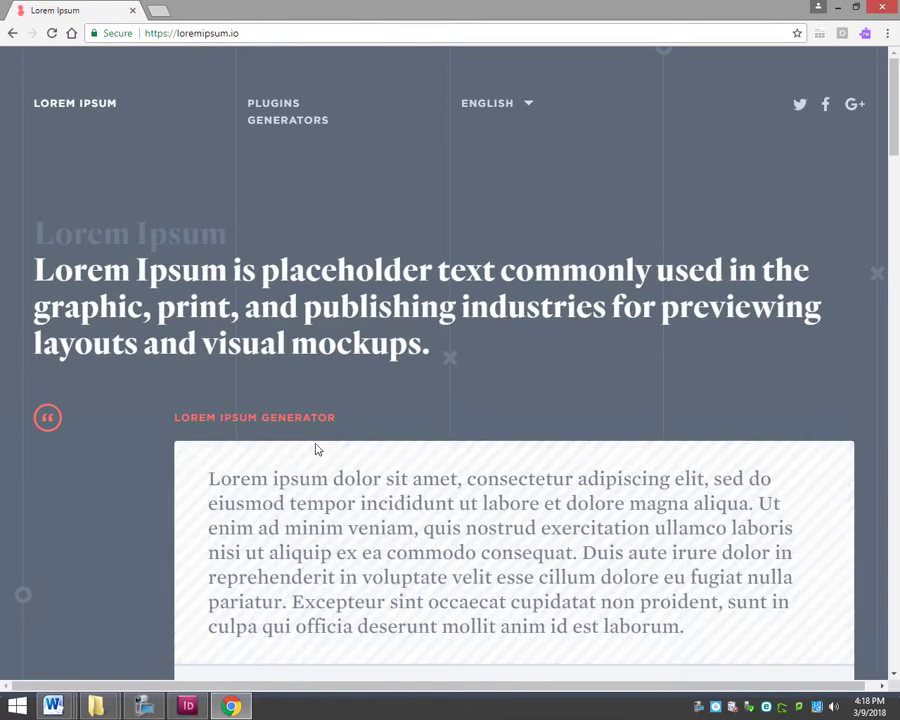
{"action": "scroll", "coordinate": [380, 450], "scroll_direction": "down", "scroll_amount": 2}
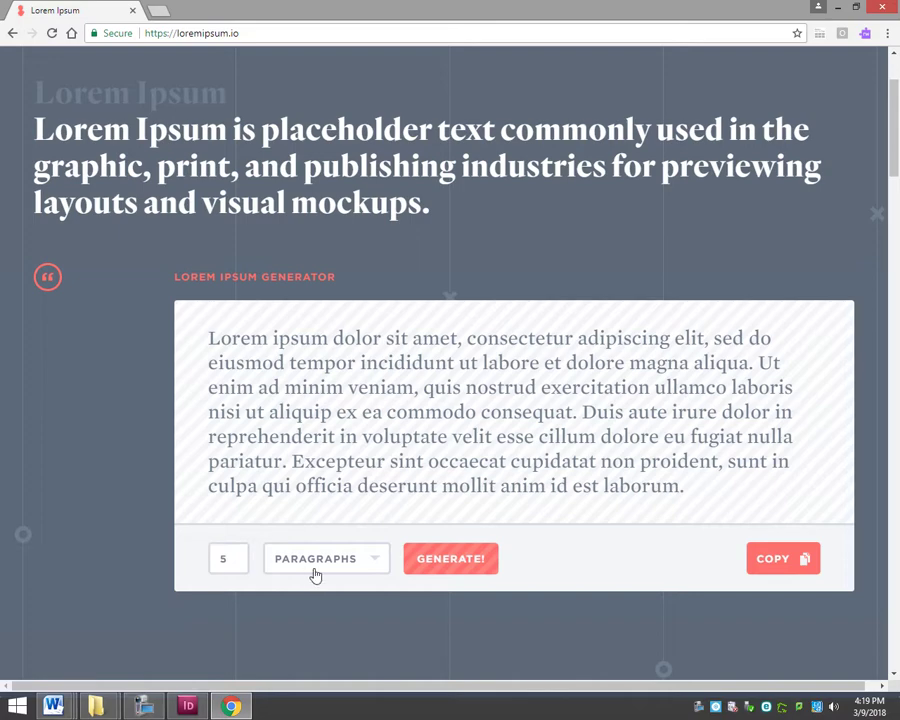
{"action": "left_click", "coordinate": [448, 564]}
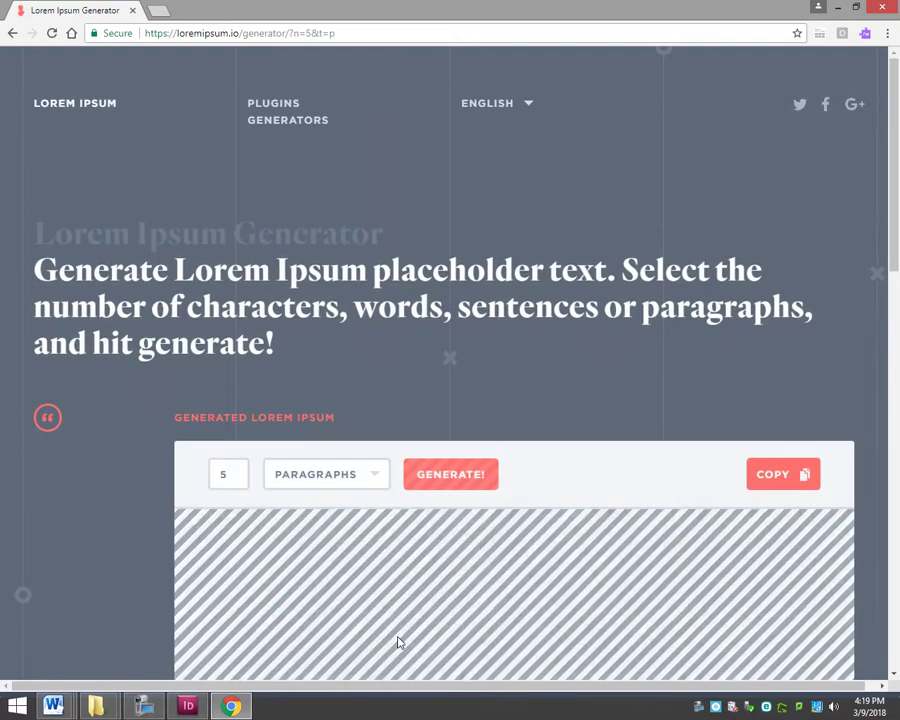
Step: Select the generated placeholder text from the first paragraph through the end of the last one, and clear the selection
{"action": "scroll", "coordinate": [432, 622], "scroll_direction": "down", "scroll_amount": 3}
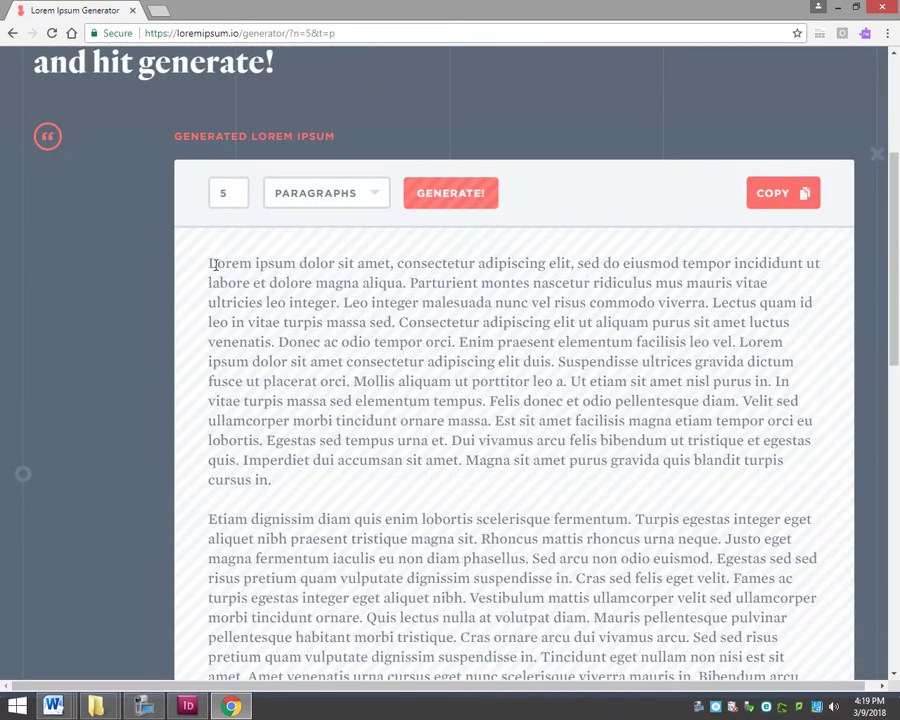
{"action": "left_click_drag", "start_coordinate": [208, 264], "coordinate": [428, 397]}
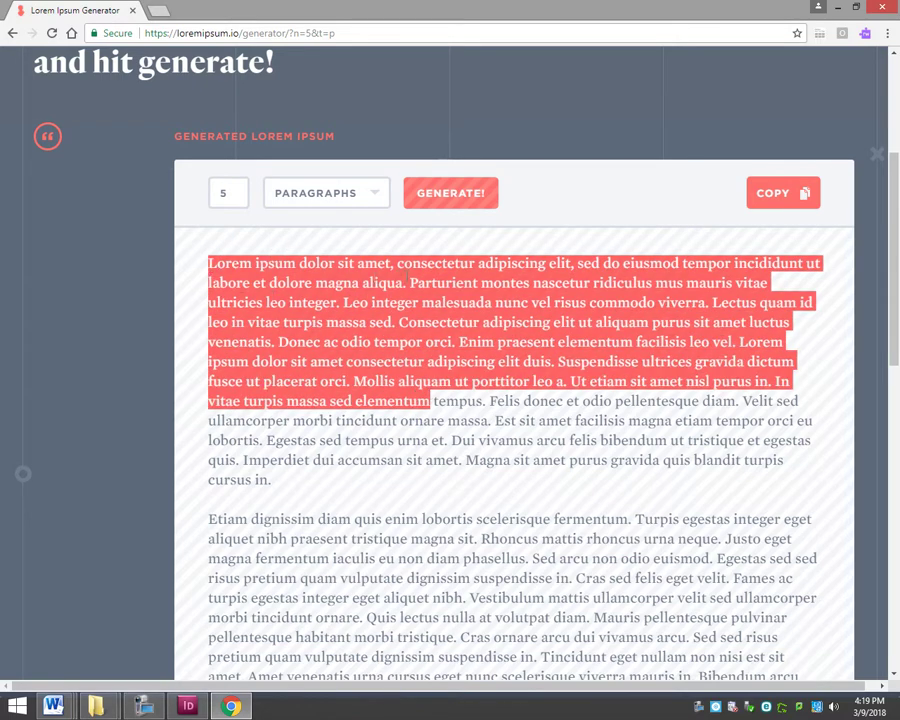
{"action": "scroll", "coordinate": [590, 541], "scroll_direction": "down", "scroll_amount": 10}
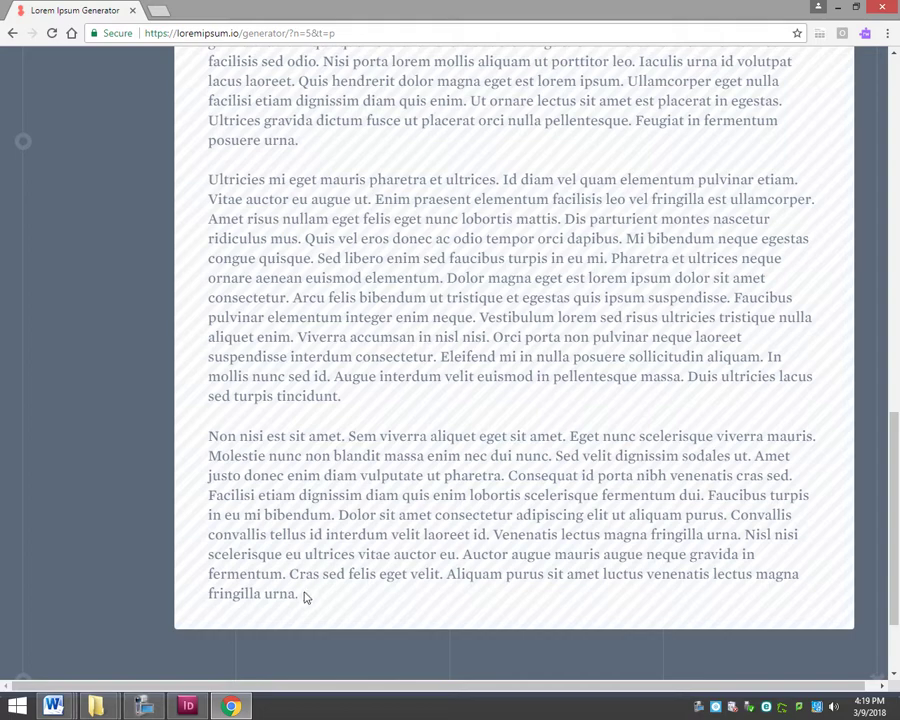
{"action": "left_click", "coordinate": [305, 597], "text": "shift"}
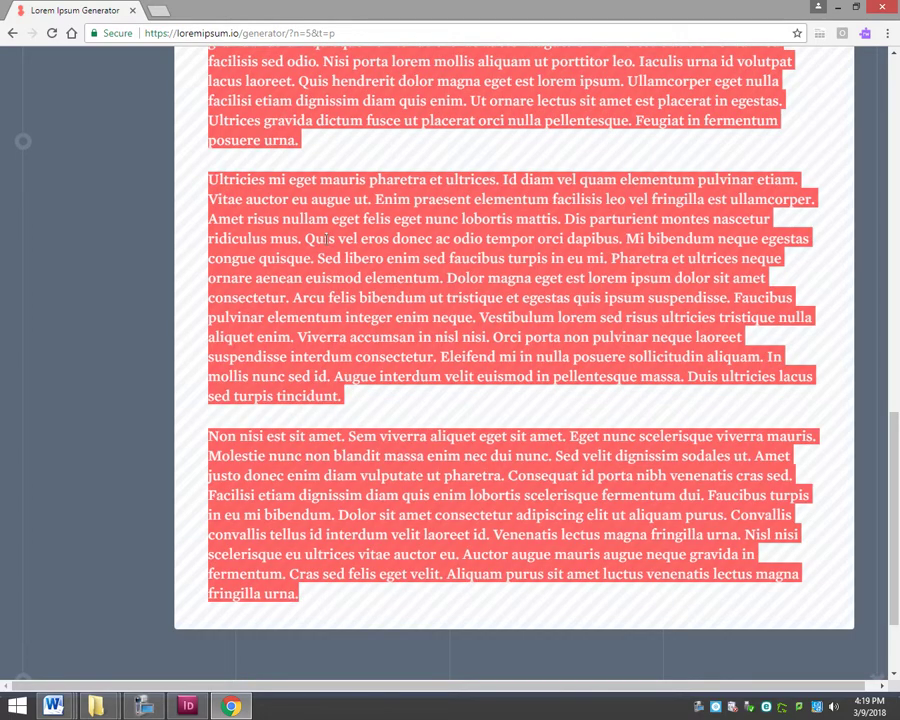
{"action": "left_click", "coordinate": [269, 200]}
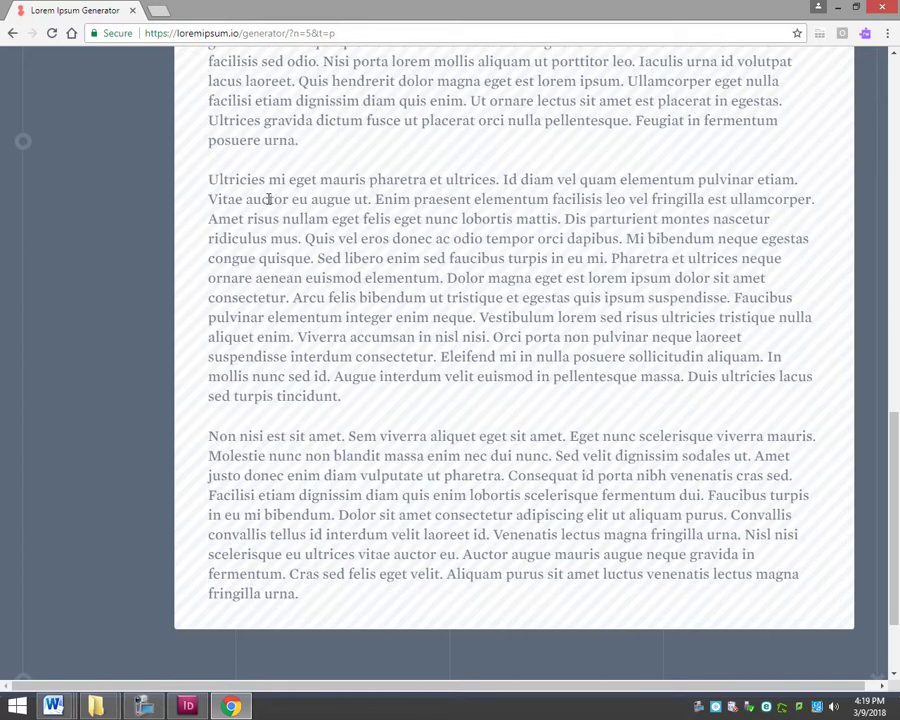
Step: Select all five generated placeholder paragraphs, from the end of the last one back to the start of the first, and copy them
{"action": "left_click", "coordinate": [415, 371], "text": "shift"}
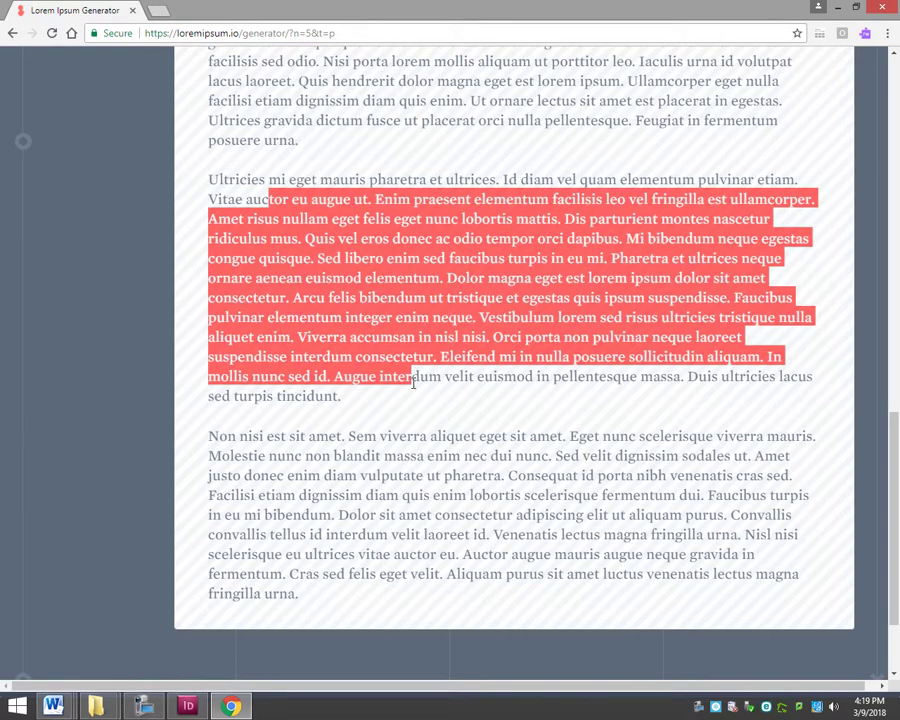
{"action": "left_click_drag", "start_coordinate": [279, 84], "coordinate": [460, 456]}
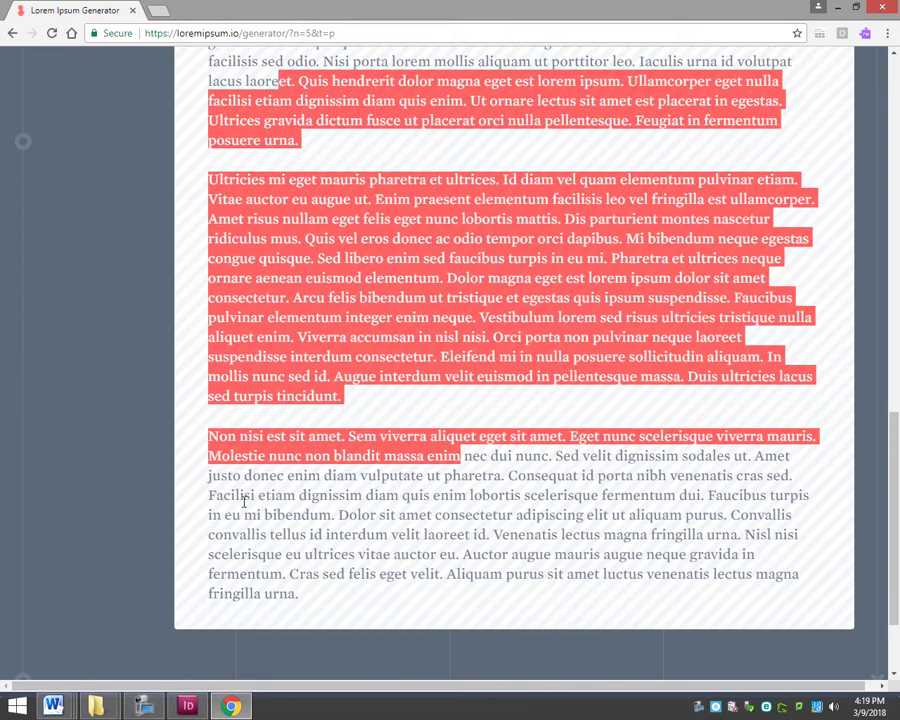
{"action": "left_click", "coordinate": [298, 596]}
{"action": "left_click_drag", "start_coordinate": [299, 596], "coordinate": [288, 596]}
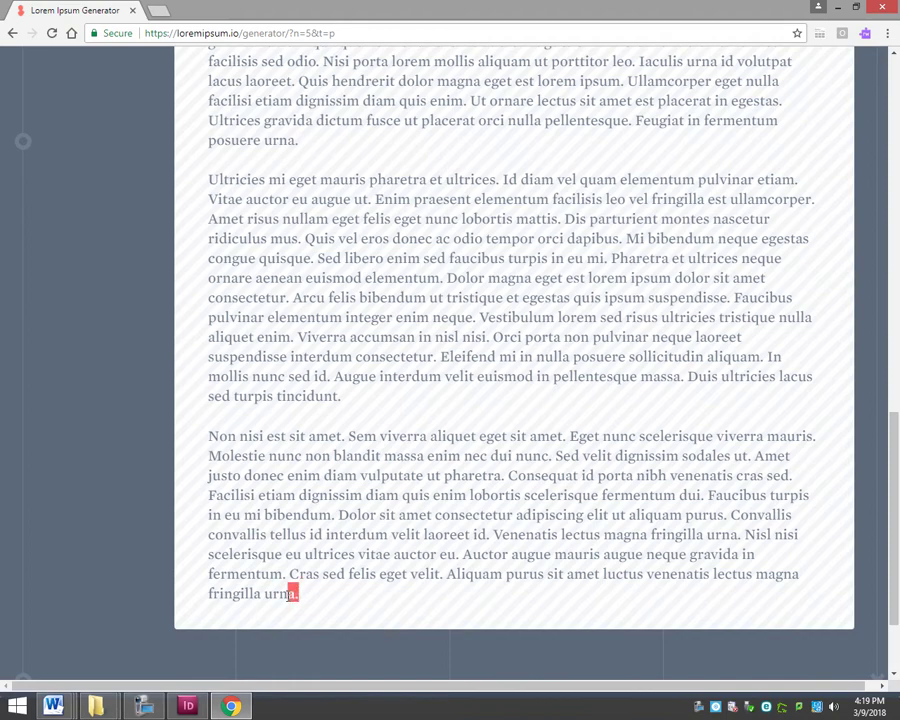
{"action": "scroll", "coordinate": [352, 549], "scroll_direction": "up", "scroll_amount": 15}
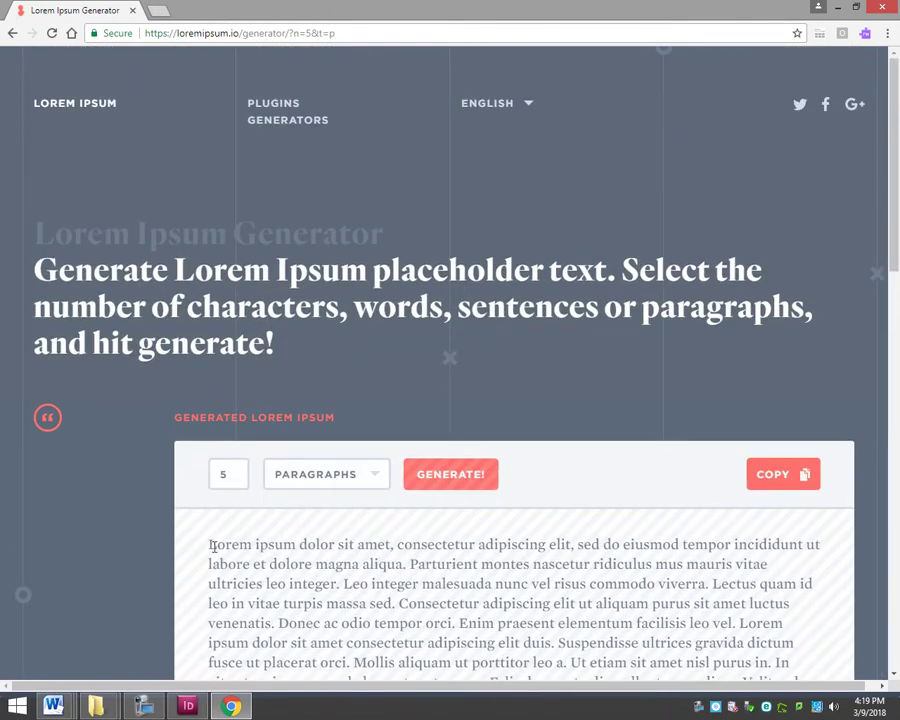
{"action": "left_click_drag", "start_coordinate": [210, 546], "coordinate": [209, 545]}
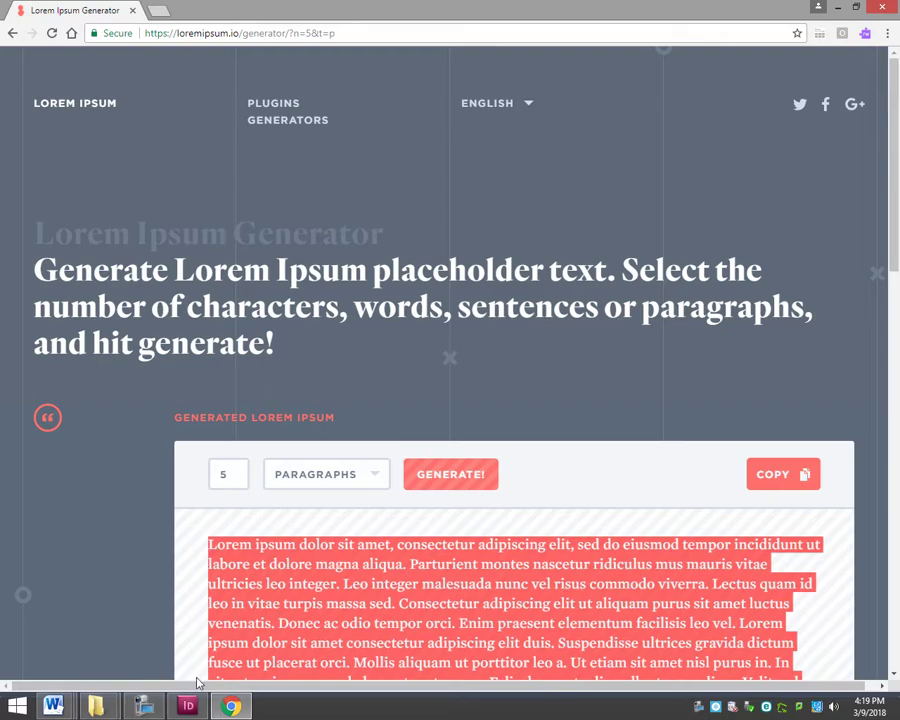
Step: Switch to InDesign and paste the copied lorem ipsum text into the first column's text frame
{"action": "left_click", "coordinate": [188, 706]}
{"action": "left_click", "coordinate": [222, 218]}
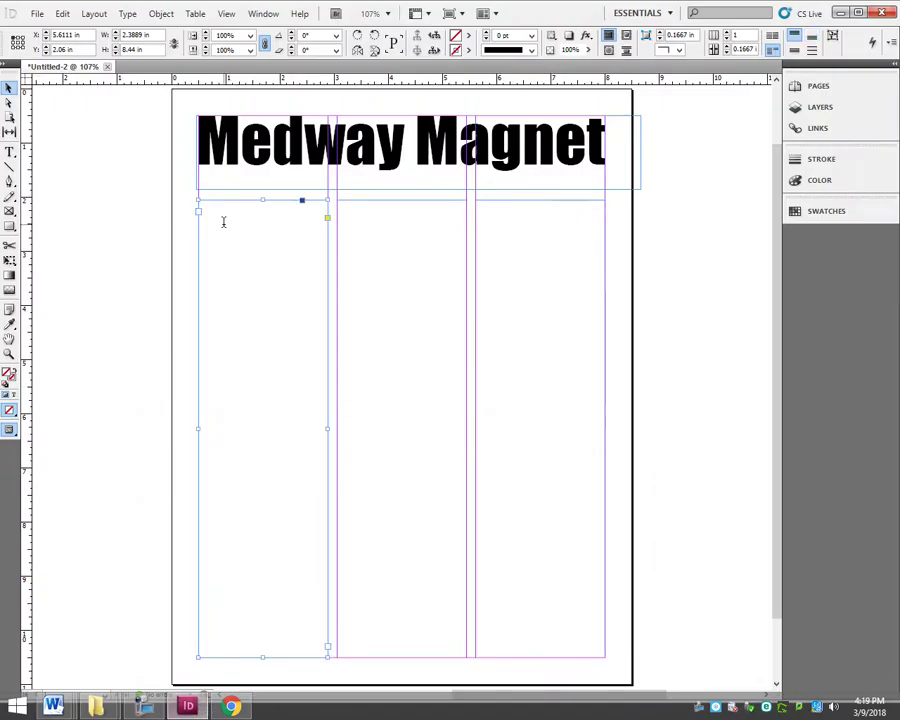
{"action": "double_click", "coordinate": [215, 219]}
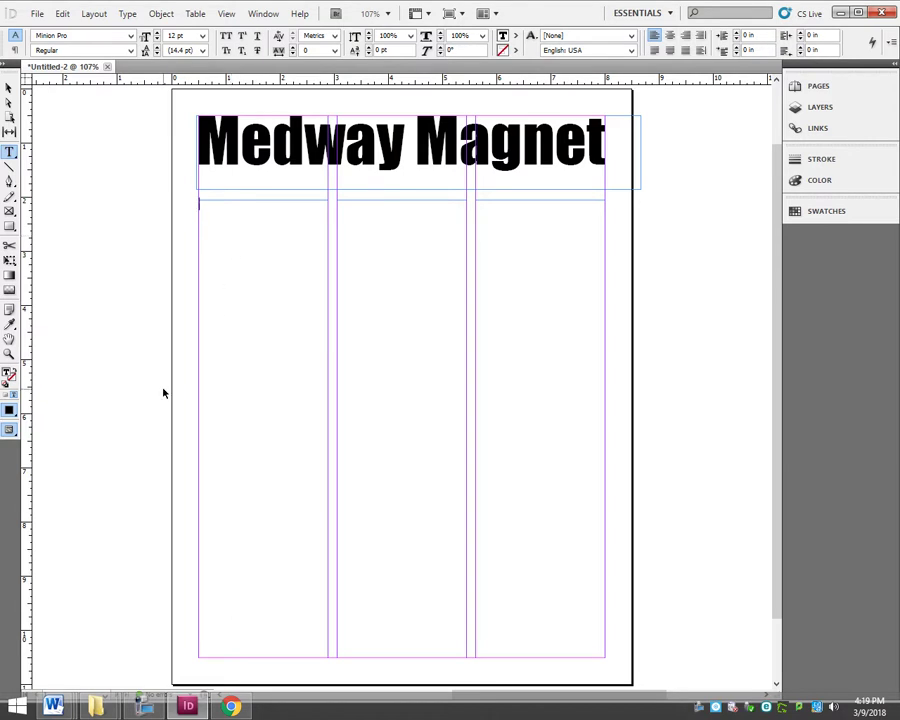
{"action": "key", "text": "ctrl+alt+shift+p"}
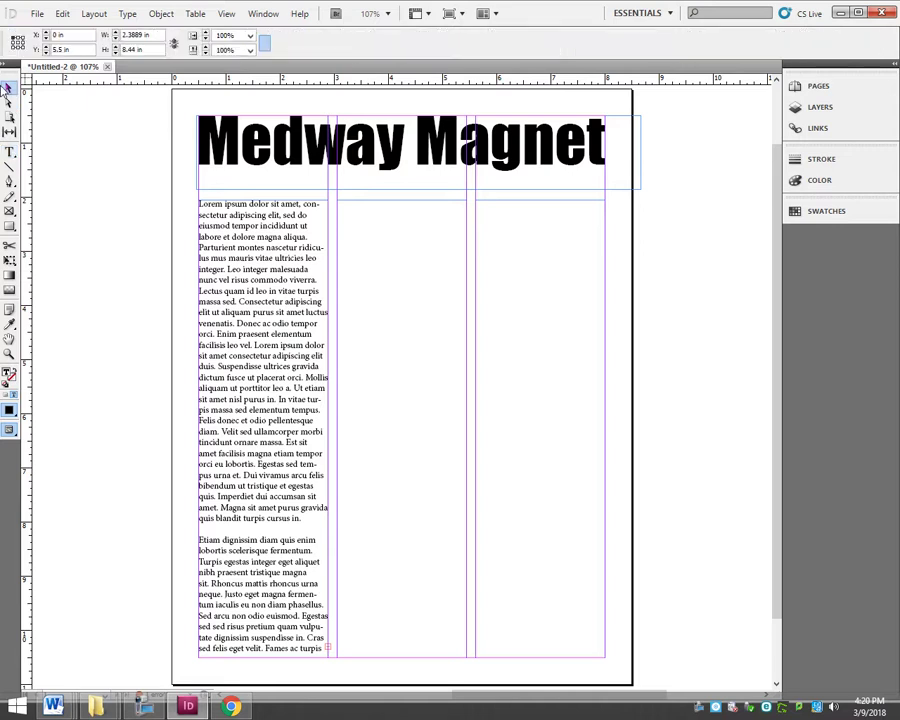
Step: Thread the overset text from the first column's frame into the second column's frame
{"action": "left_click", "coordinate": [8, 88]}
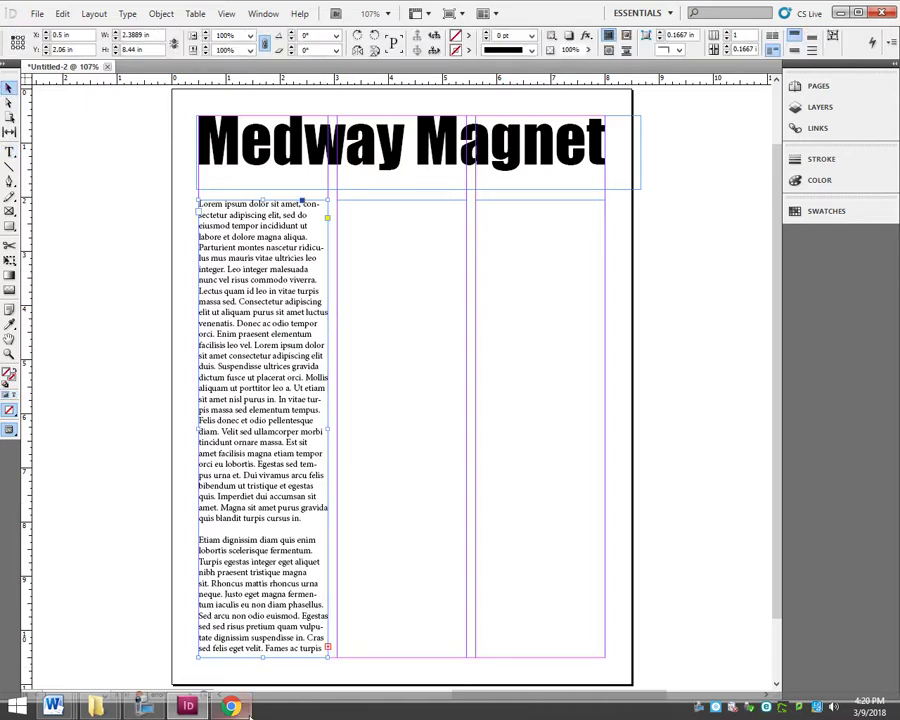
{"action": "mouse_move", "coordinate": [263, 655]}
{"action": "left_mouse_down"}
{"action": "mouse_move", "coordinate": [266, 685]}
{"action": "mouse_move", "coordinate": [266, 657]}
{"action": "left_mouse_up"}
{"action": "left_click", "coordinate": [327, 647]}
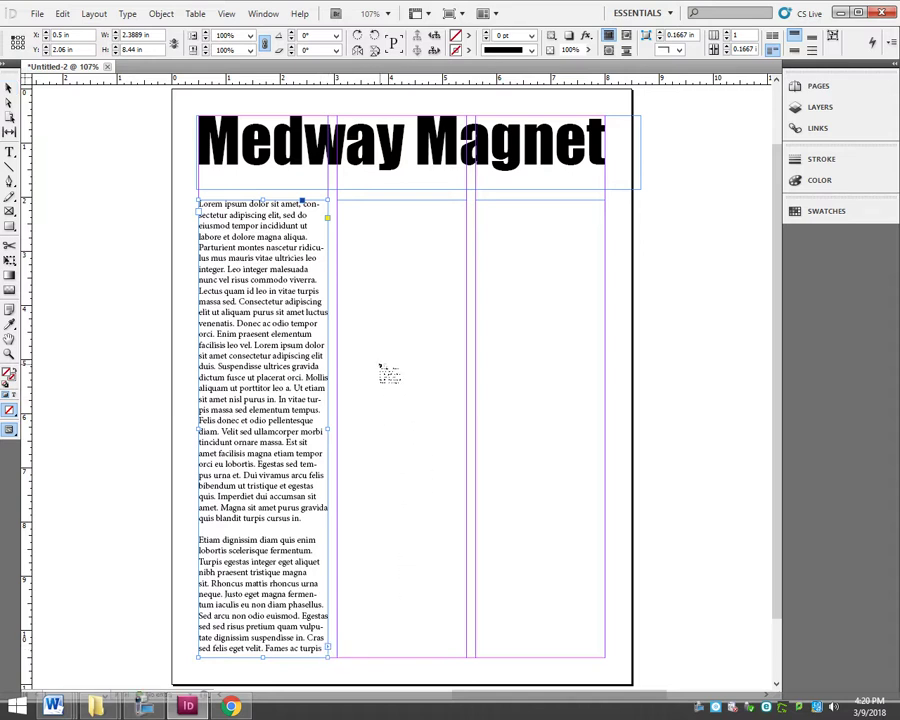
{"action": "left_click", "coordinate": [364, 236]}
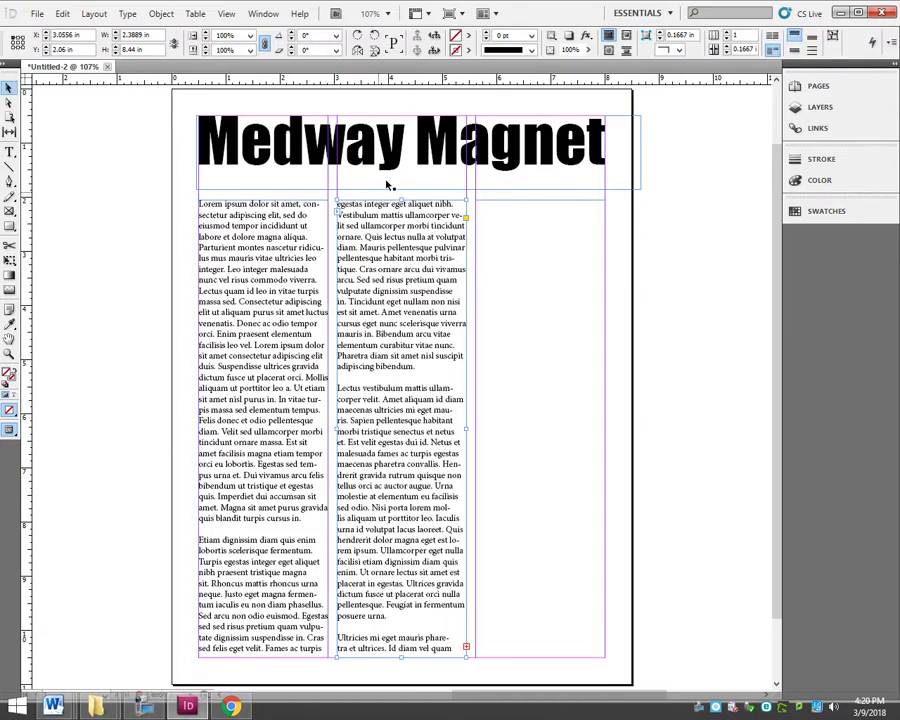
Step: Thread the overset text from the second column's frame into the third column's frame, and clear the selection
{"action": "left_click", "coordinate": [274, 217]}
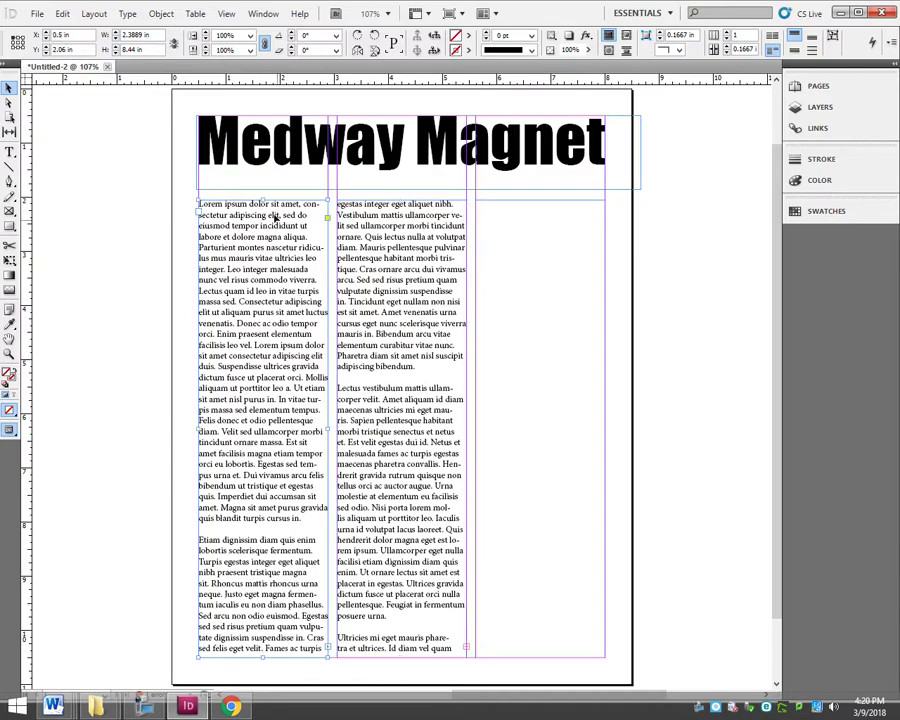
{"action": "left_click_drag", "start_coordinate": [274, 218], "coordinate": [249, 203]}
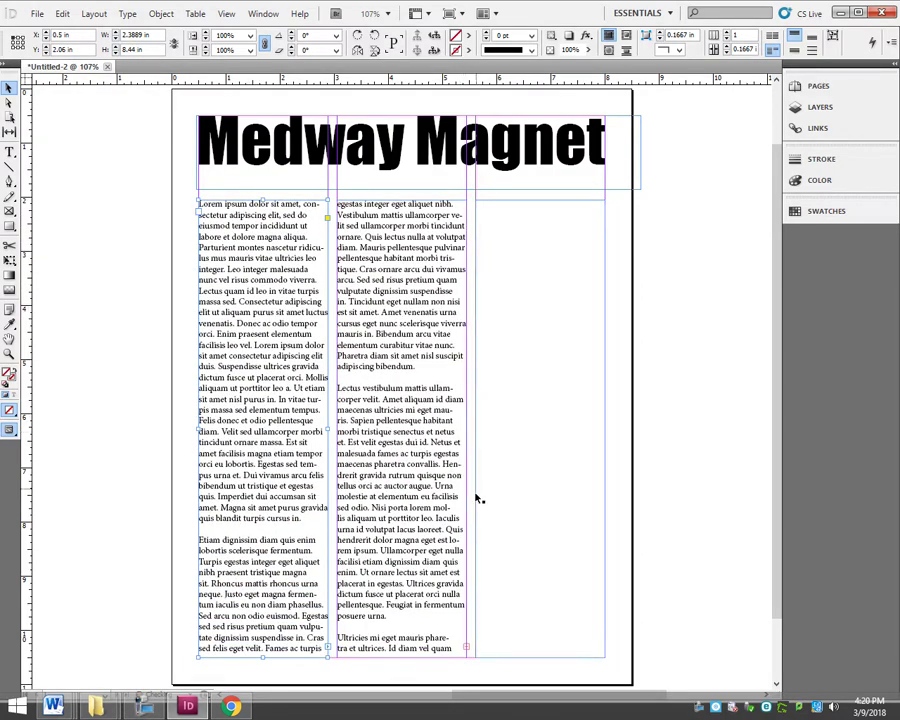
{"action": "left_click", "coordinate": [470, 650]}
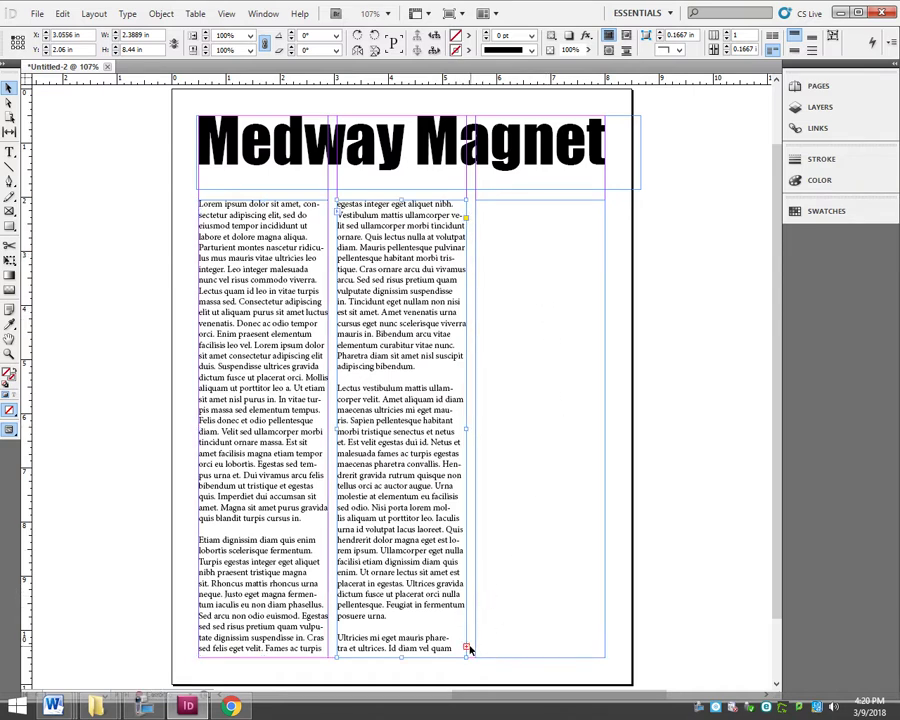
{"action": "mouse_move", "coordinate": [467, 648]}
{"action": "left_mouse_down"}
{"action": "mouse_move", "coordinate": [466, 589]}
{"action": "mouse_move", "coordinate": [466, 648]}
{"action": "left_mouse_up"}
{"action": "left_click", "coordinate": [466, 649]}
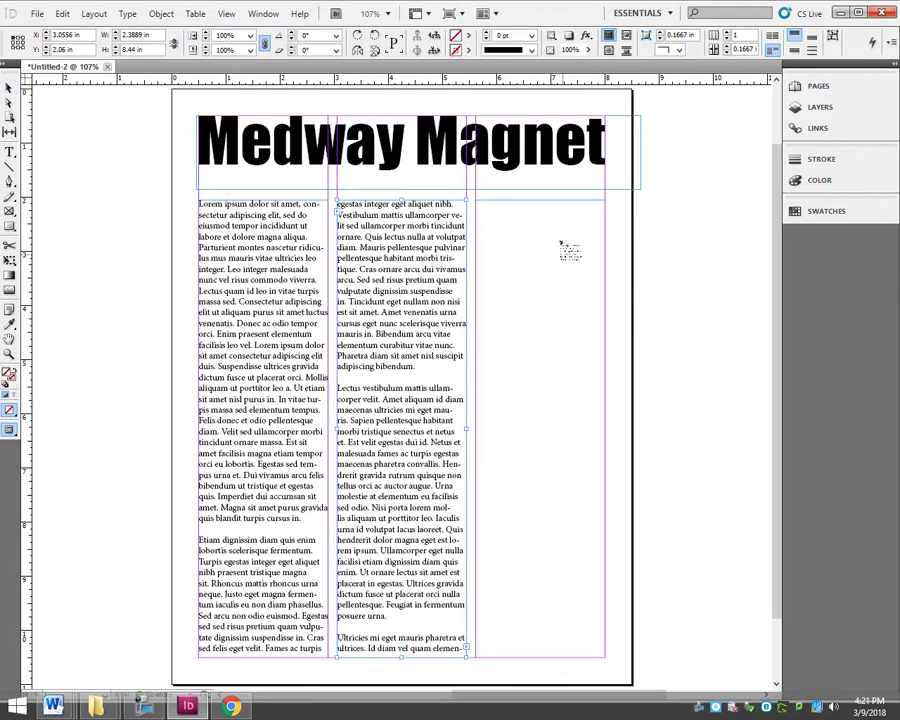
{"action": "left_click", "coordinate": [532, 227]}
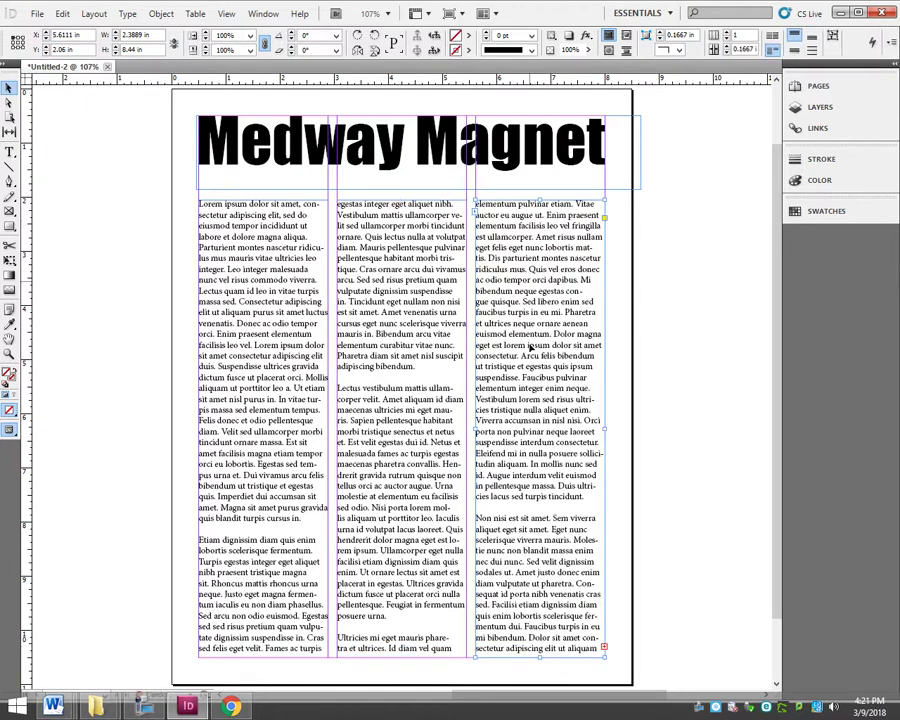
{"action": "left_click", "coordinate": [262, 200]}
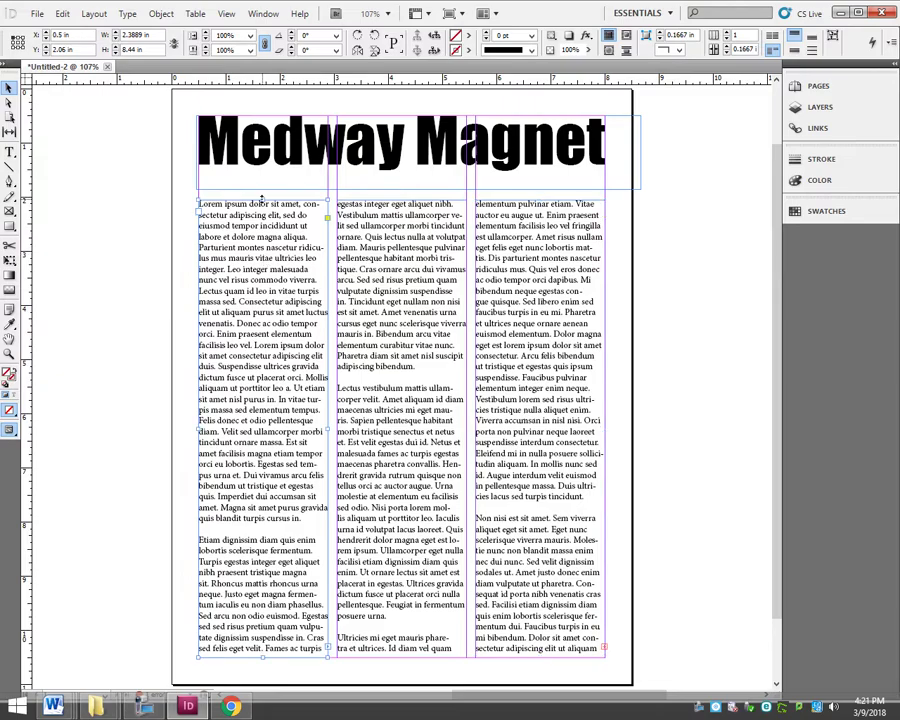
{"action": "mouse_move", "coordinate": [262, 200]}
{"action": "left_mouse_down"}
{"action": "mouse_move", "coordinate": [270, 236]}
{"action": "mouse_move", "coordinate": [243, 365]}
{"action": "mouse_move", "coordinate": [242, 566]}
{"action": "mouse_move", "coordinate": [258, 202]}
{"action": "left_mouse_up"}
{"action": "left_click", "coordinate": [135, 330]}
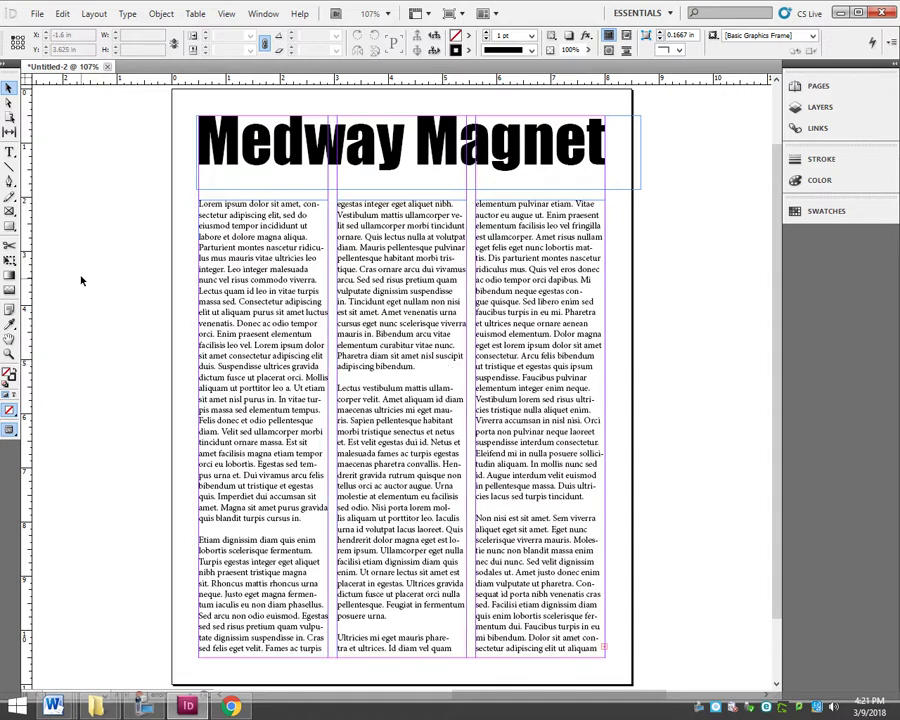
Step: Choose lily-original.JPG from the My Pictures folder for placing, browsing the files as large thumbnails
{"action": "left_click", "coordinate": [37, 15]}
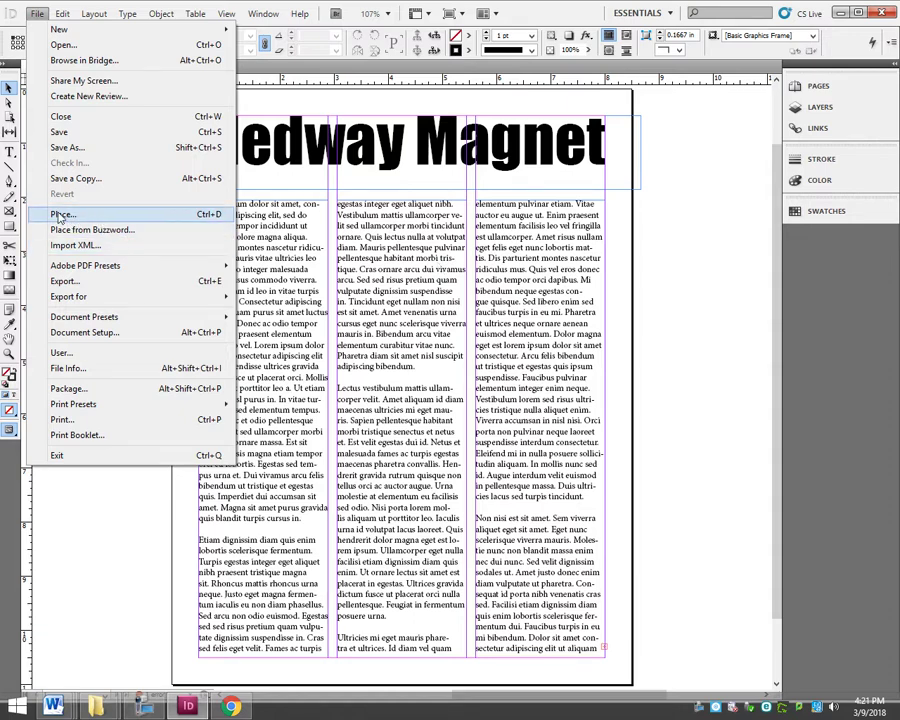
{"action": "left_click", "coordinate": [58, 216]}
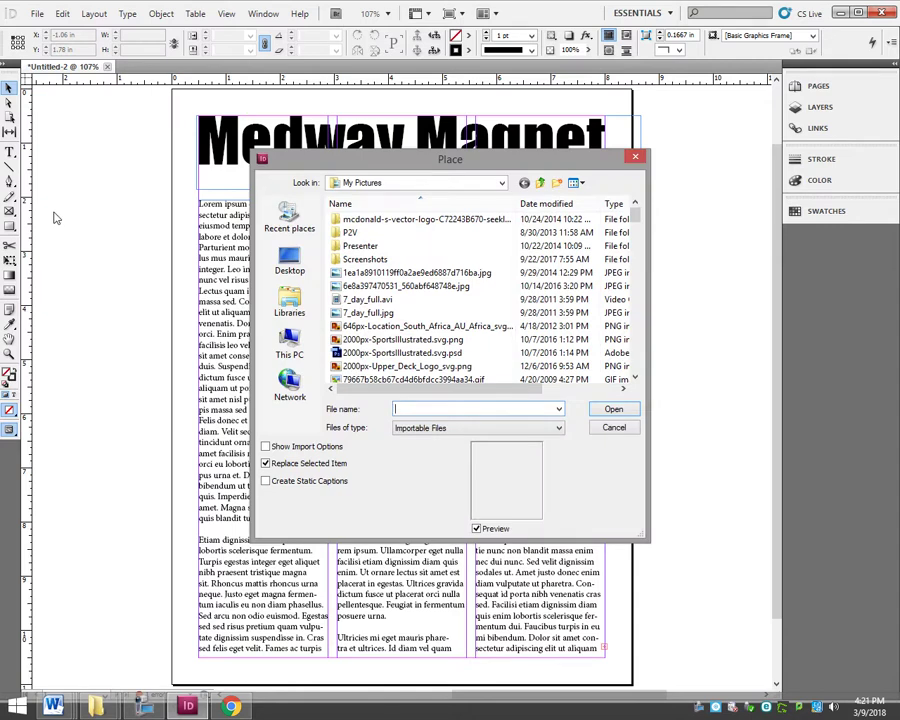
{"action": "left_click", "coordinate": [588, 184]}
{"action": "left_click", "coordinate": [600, 212]}
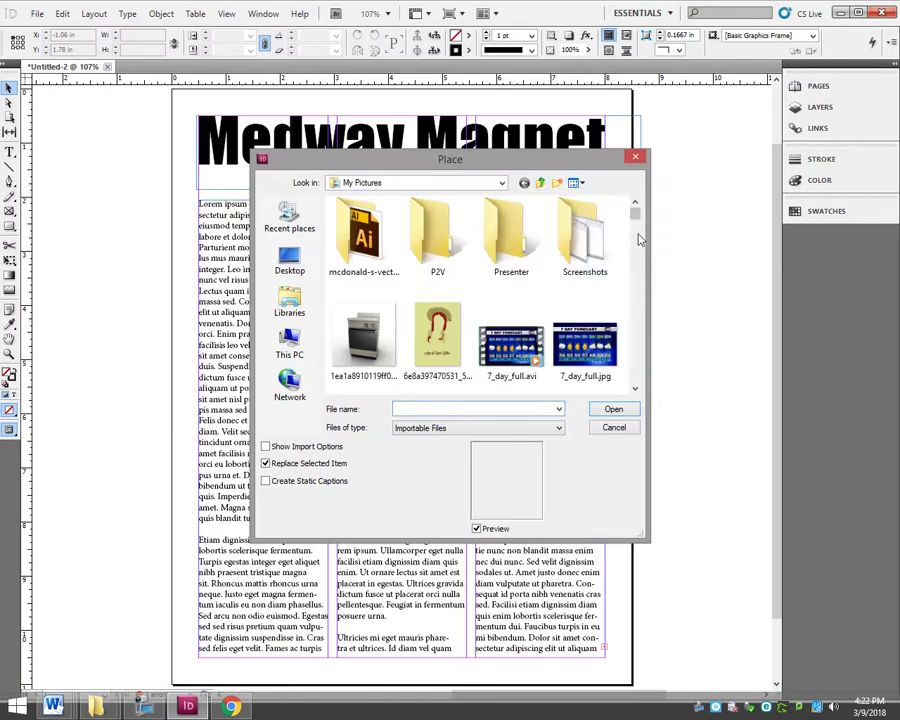
{"action": "left_click_drag", "start_coordinate": [638, 234], "coordinate": [650, 307]}
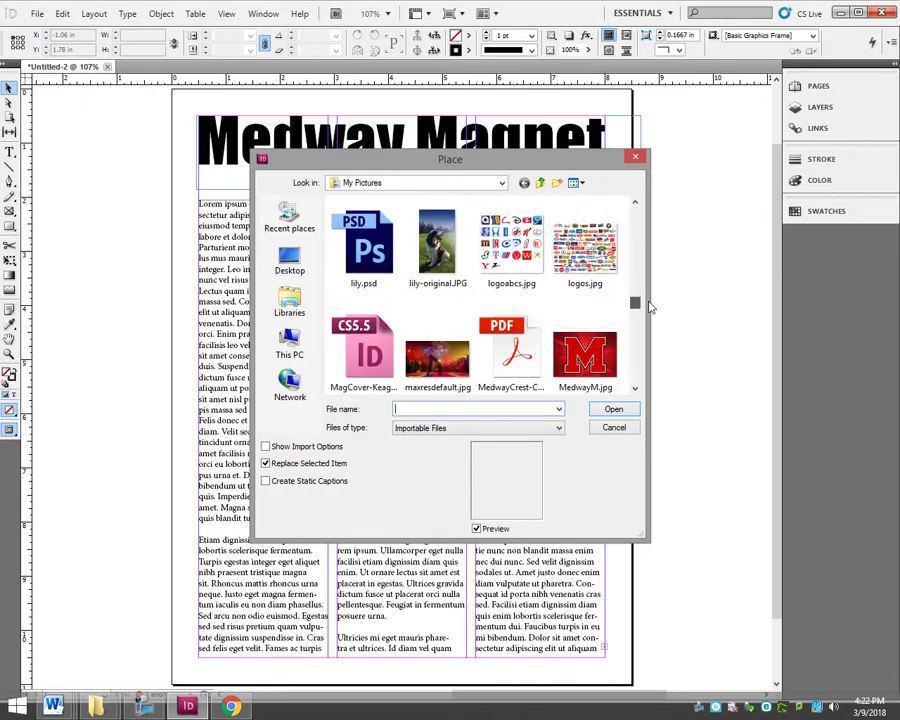
{"action": "left_click", "coordinate": [452, 212]}
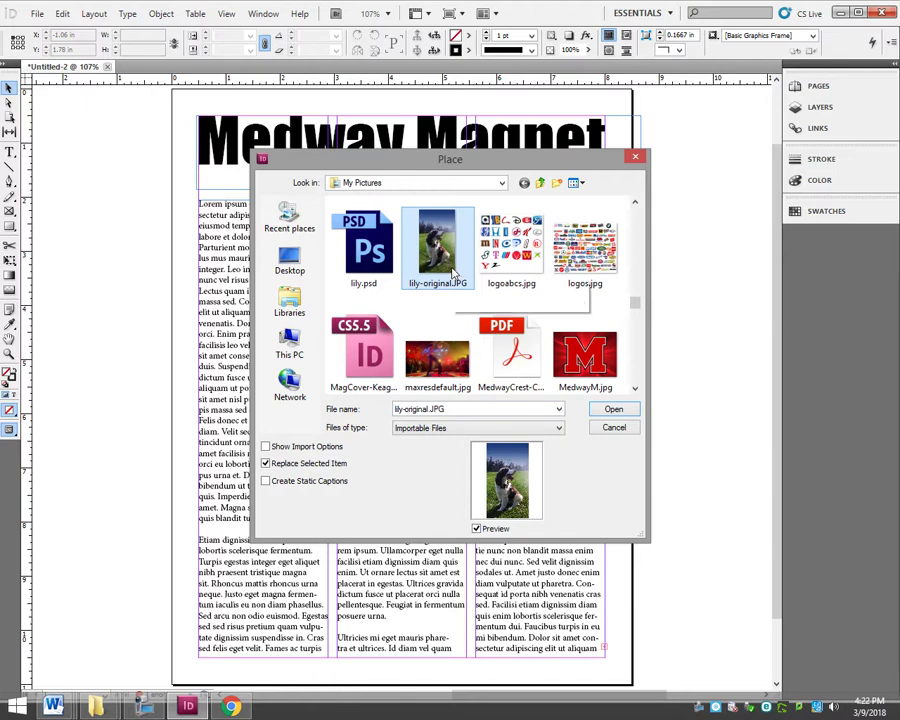
{"action": "left_click", "coordinate": [614, 410]}
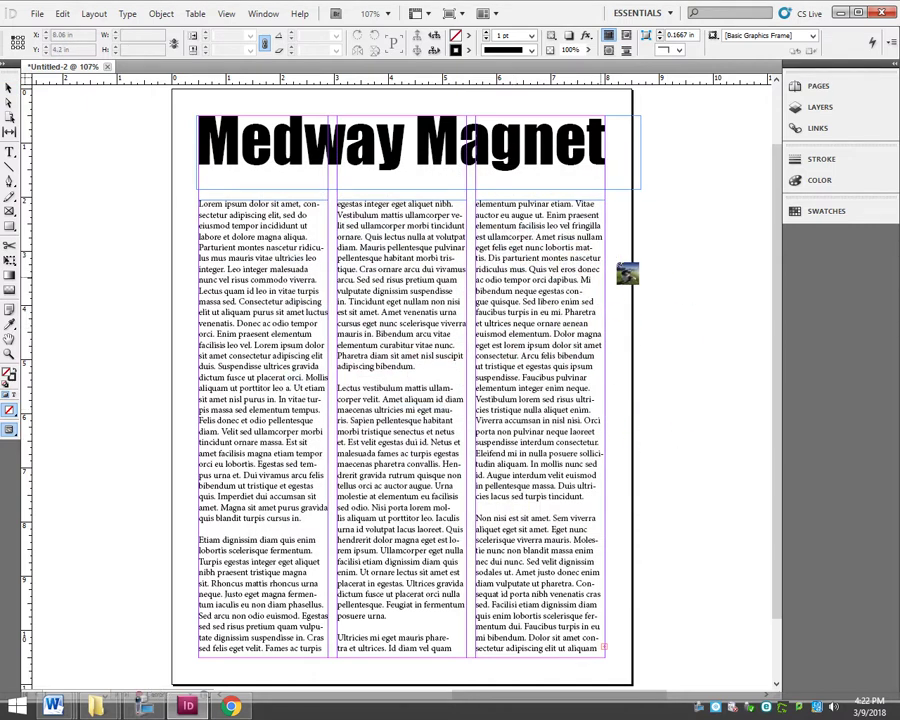
Step: Place the dog photo on the pasteboard left of the page and move it clear of the page edge, to about X -3.16 in, Y 1.52 in
{"action": "left_click", "coordinate": [83, 184]}
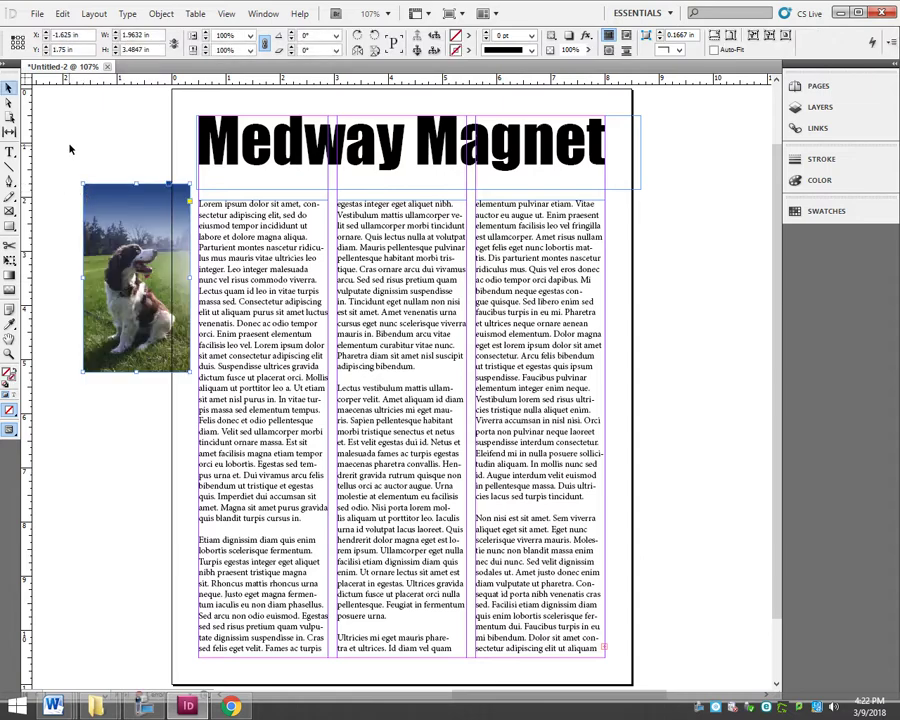
{"action": "left_click_drag", "start_coordinate": [129, 294], "coordinate": [188, 240]}
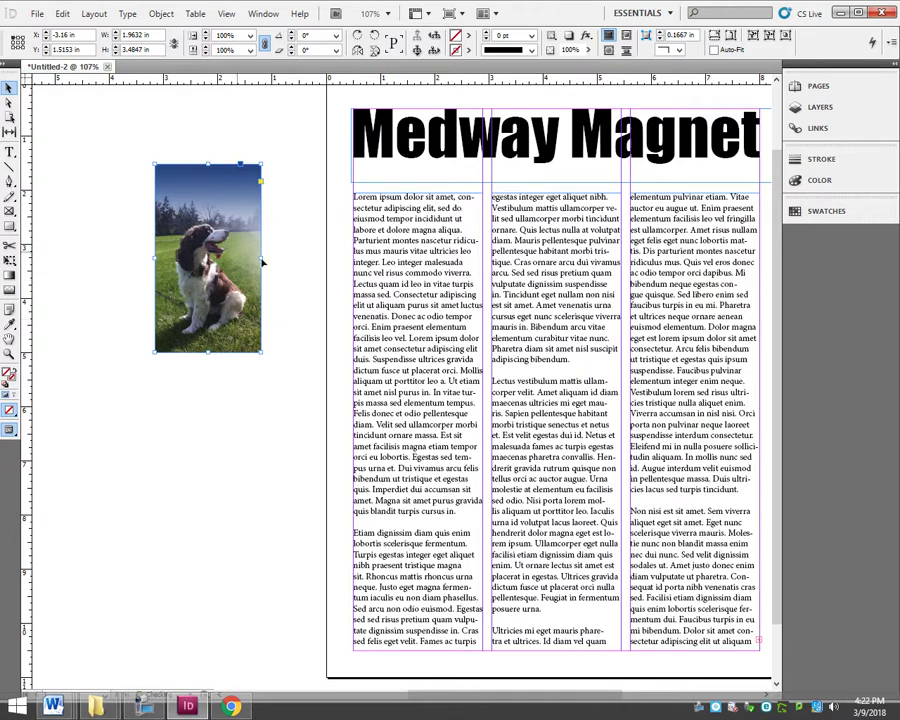
{"action": "left_click", "coordinate": [76, 373]}
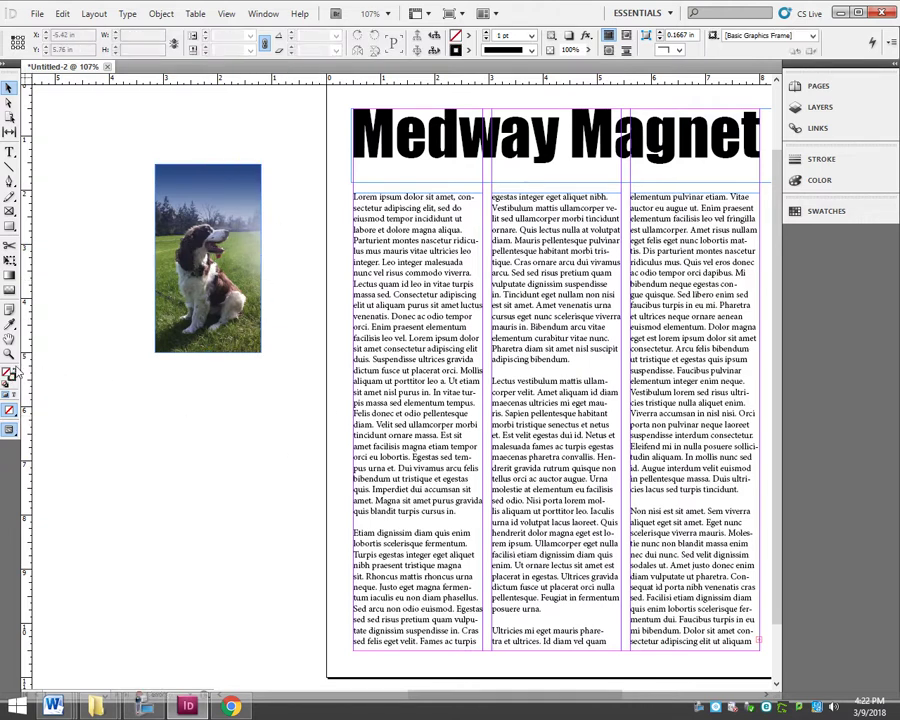
Step: Examine the dog photo's display quality at 300% zoom and check its entry among the document's linked files
{"action": "key", "text": "z"}
{"action": "left_click_drag", "start_coordinate": [124, 140], "coordinate": [286, 386]}
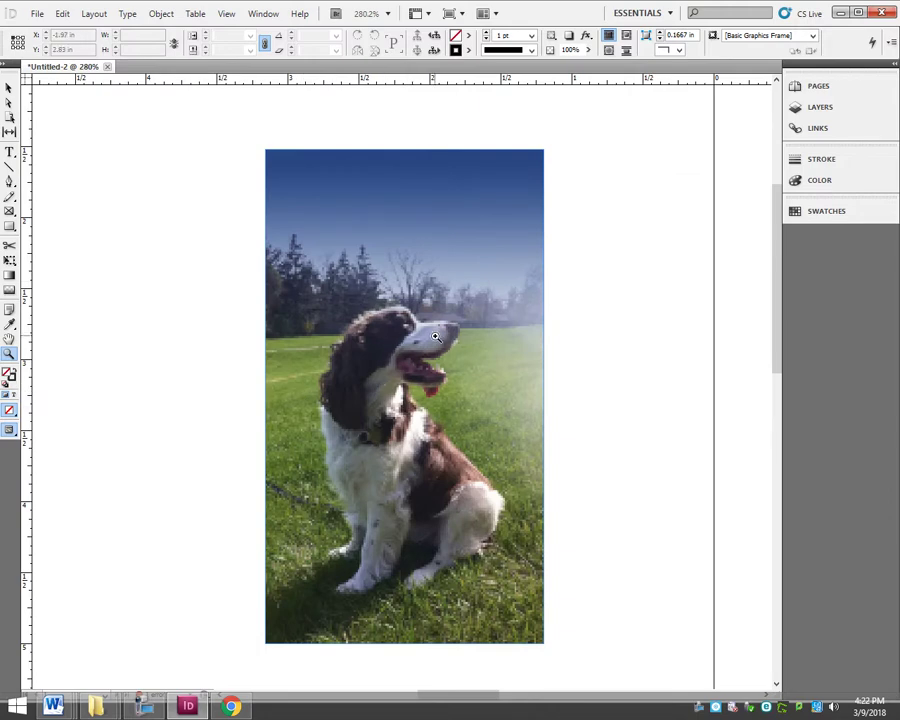
{"action": "left_click_drag", "start_coordinate": [369, 301], "coordinate": [476, 408]}
{"action": "left_click", "coordinate": [418, 358], "text": "alt"}
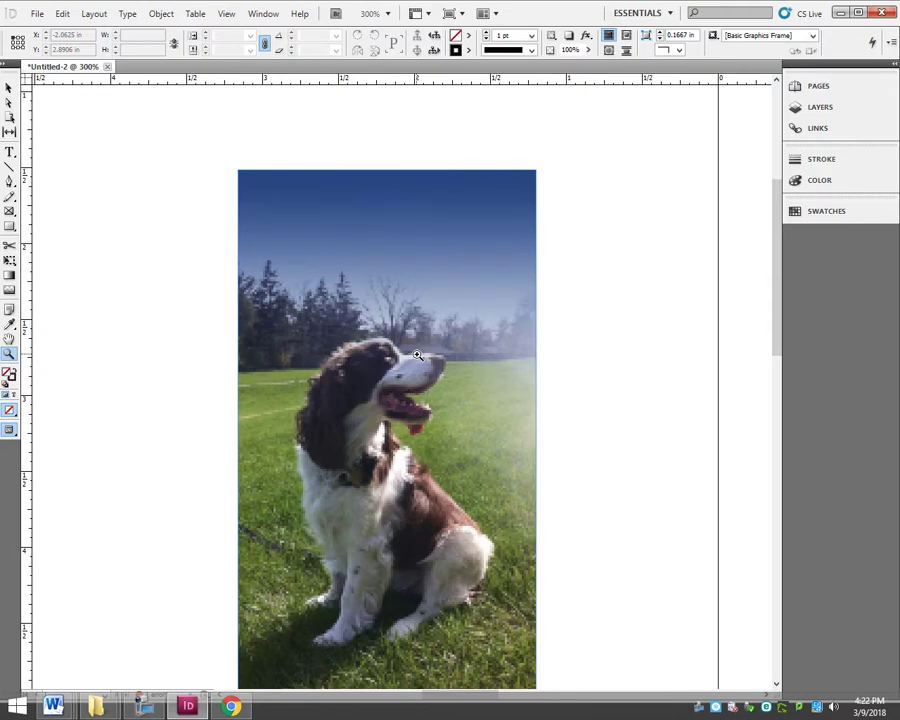
{"action": "scroll", "coordinate": [418, 355], "scroll_direction": "down", "scroll_amount": 2}
{"action": "scroll", "coordinate": [350, 352], "scroll_direction": "right", "scroll_amount": 3}
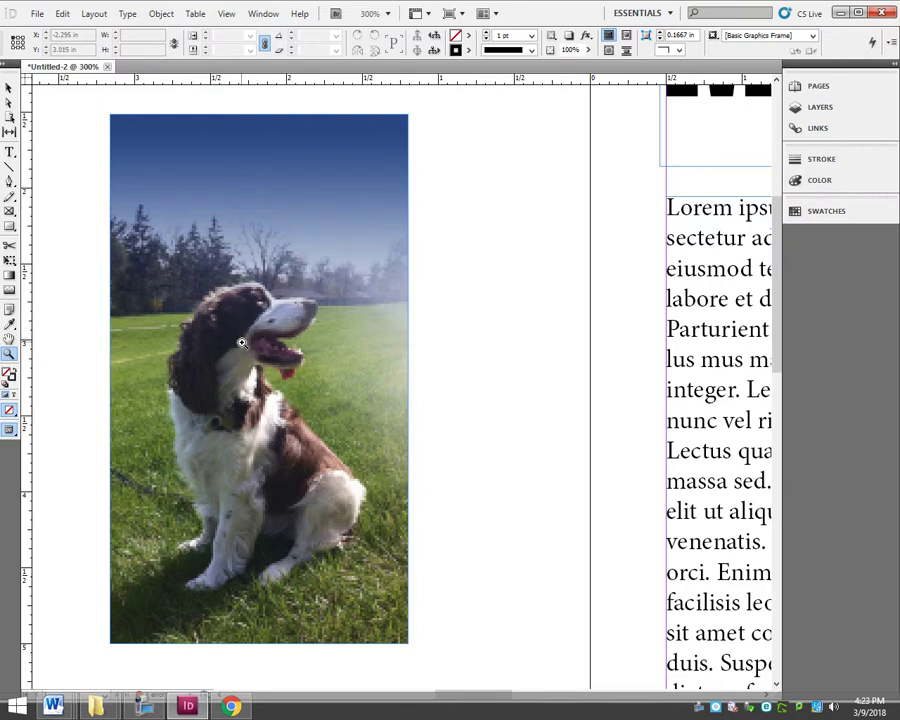
{"action": "left_click", "coordinate": [816, 130]}
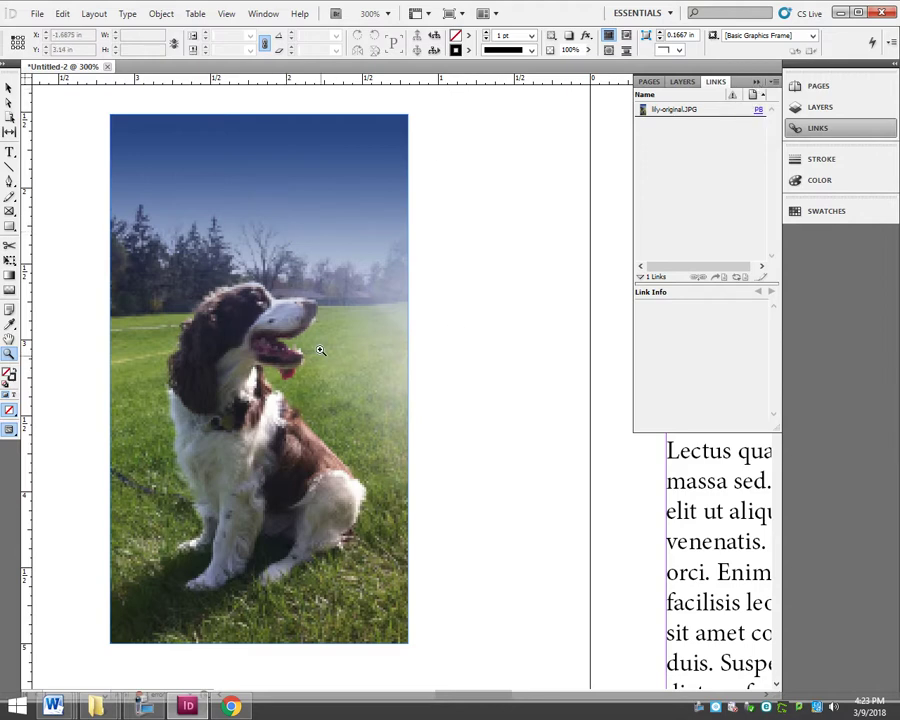
{"action": "left_click", "coordinate": [757, 84]}
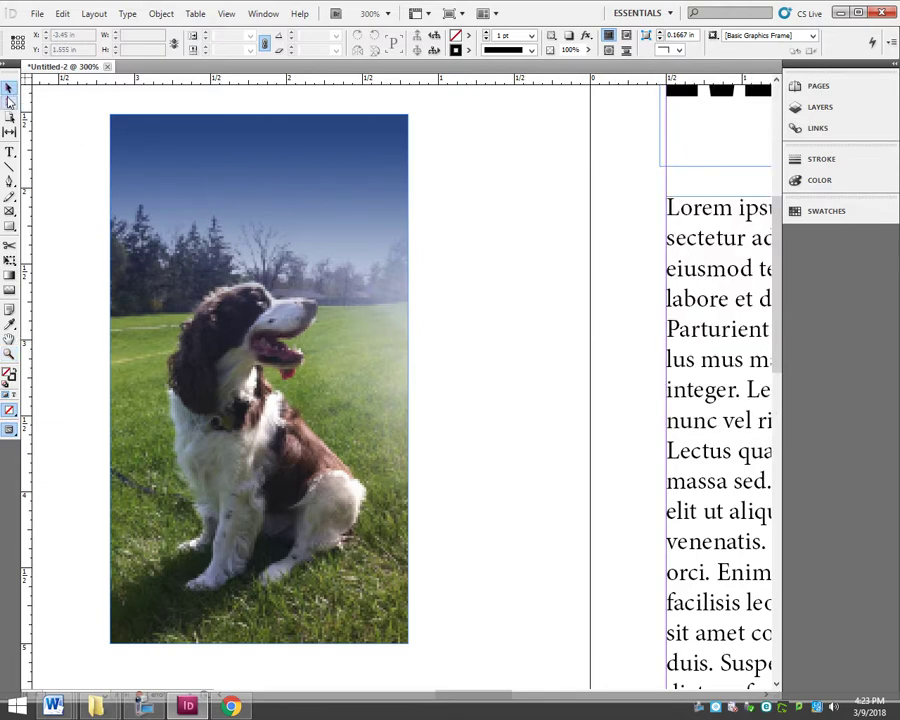
Step: Select the dog photo's frame with the Selection tool
{"action": "left_click", "coordinate": [8, 90]}
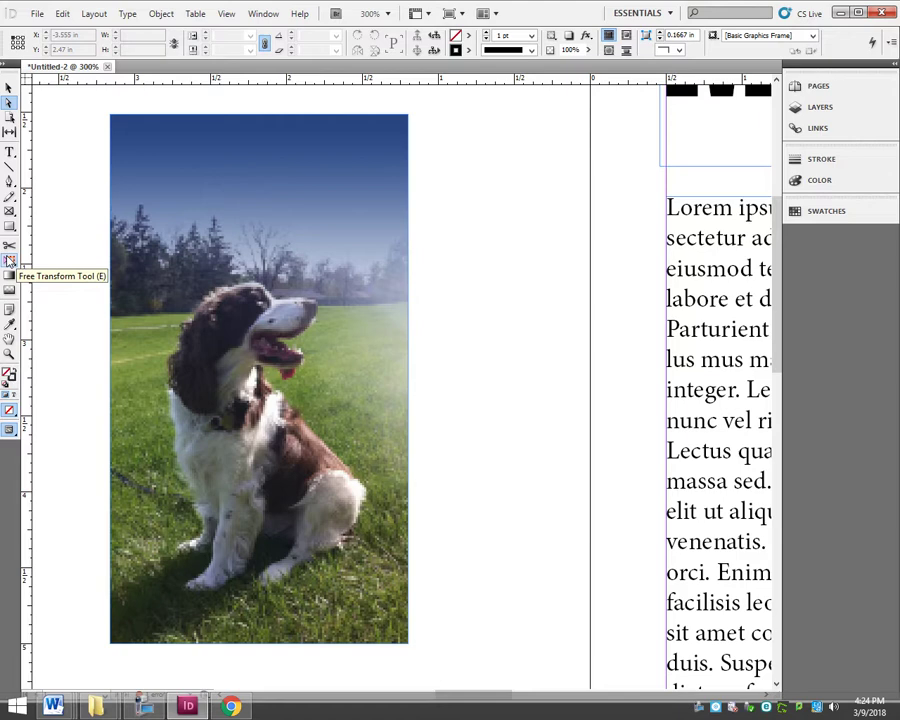
{"action": "left_click", "coordinate": [8, 88]}
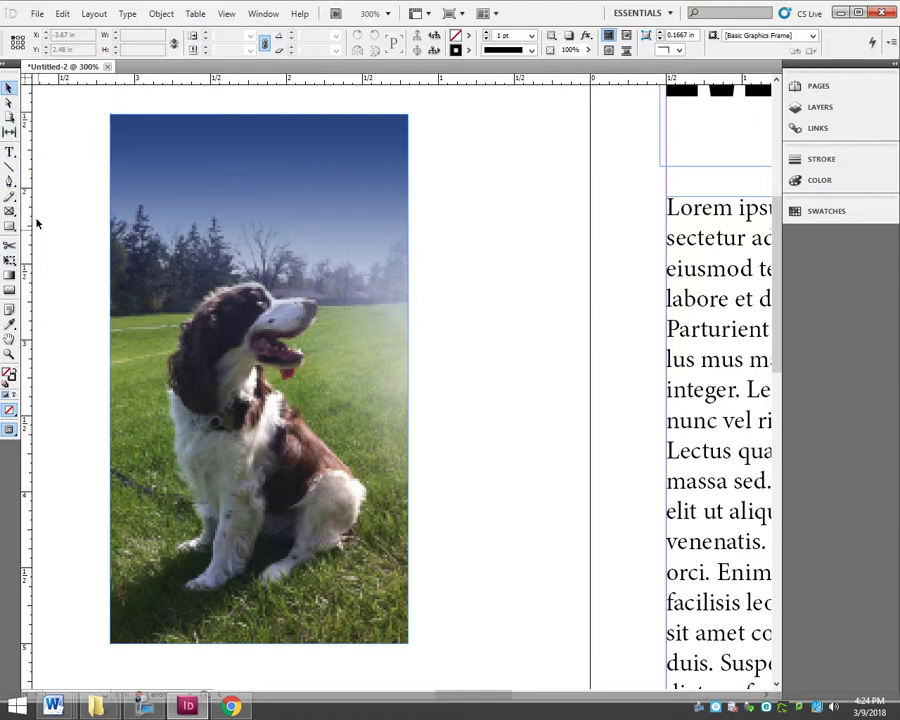
{"action": "left_click", "coordinate": [167, 160]}
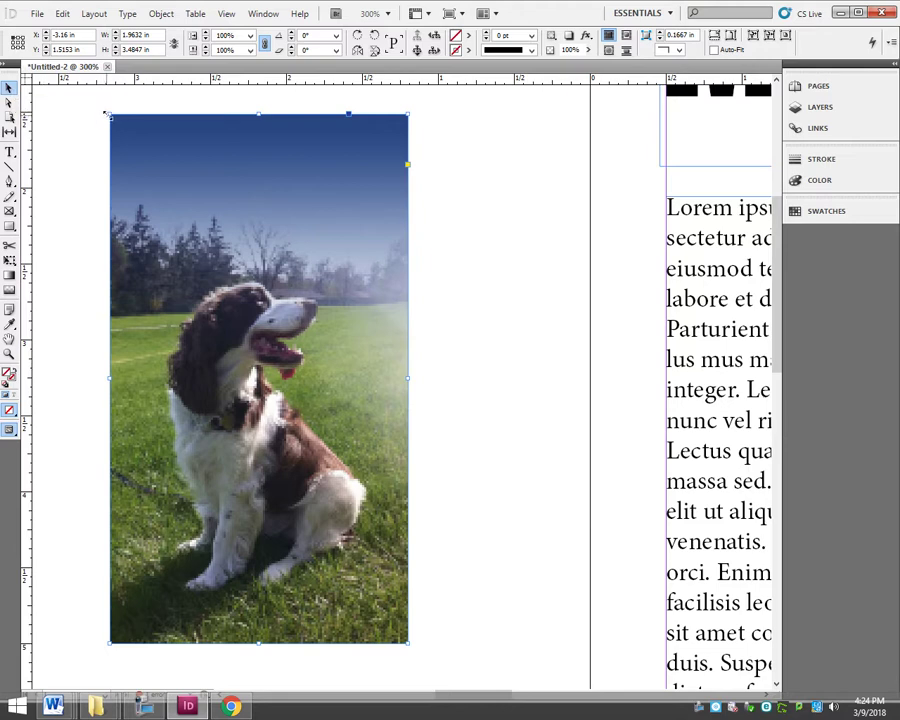
Step: Crop the dog photo more tightly around the dog by reducing its frame to about 1.62 x 2.23 in
{"action": "left_click_drag", "start_coordinate": [106, 114], "coordinate": [140, 256]}
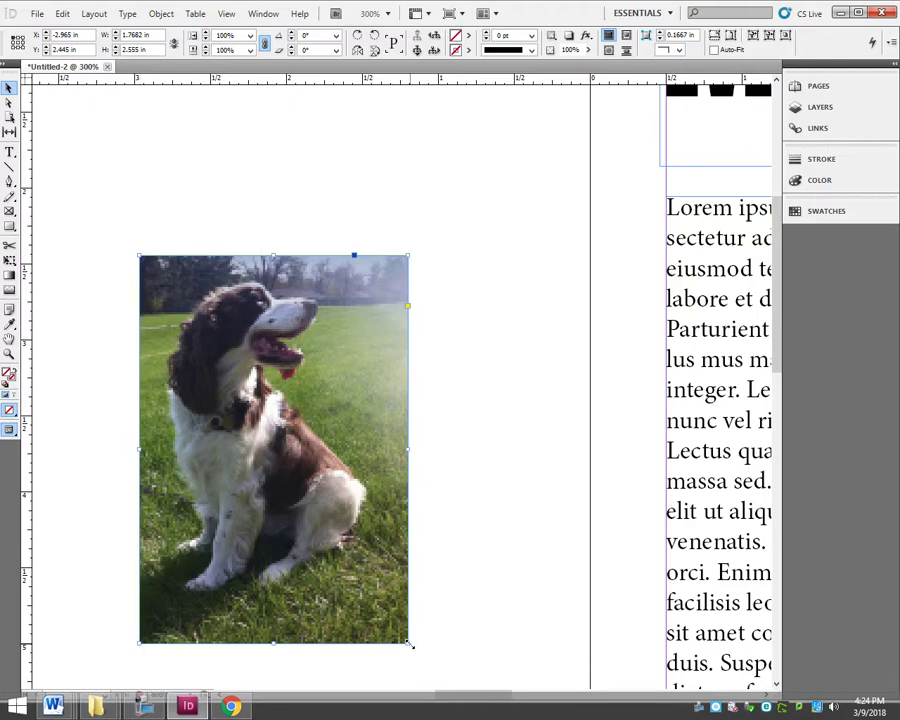
{"action": "left_click_drag", "start_coordinate": [408, 643], "coordinate": [386, 592]}
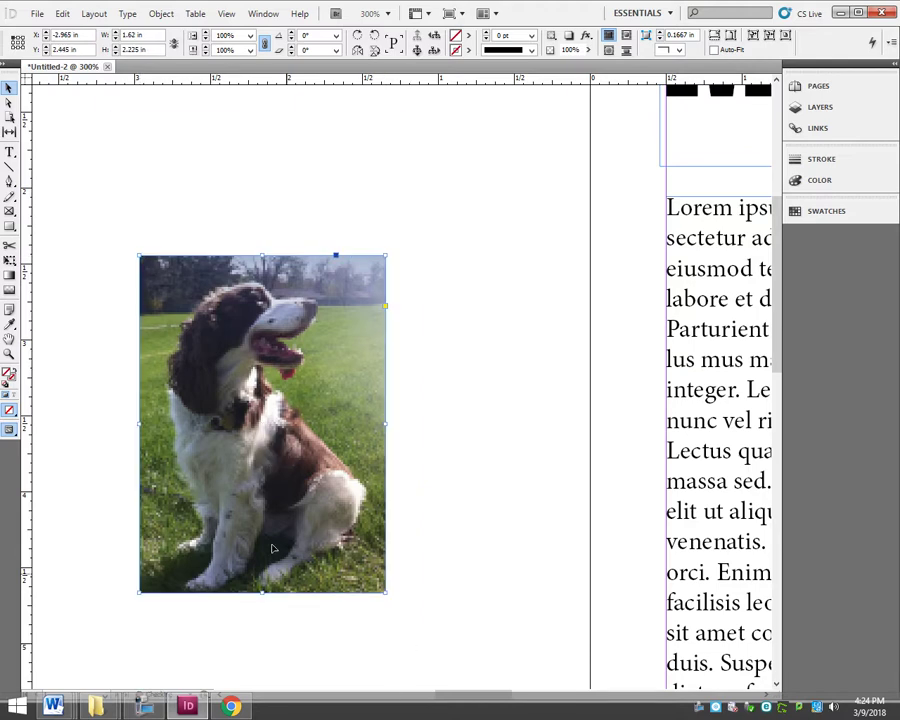
Step: Shift the image inside the cropped frame to about X+ -0.2 in, Y+ -0.975 in, and scale it down to about 97.6%
{"action": "left_click", "coordinate": [9, 103]}
{"action": "left_click", "coordinate": [285, 320]}
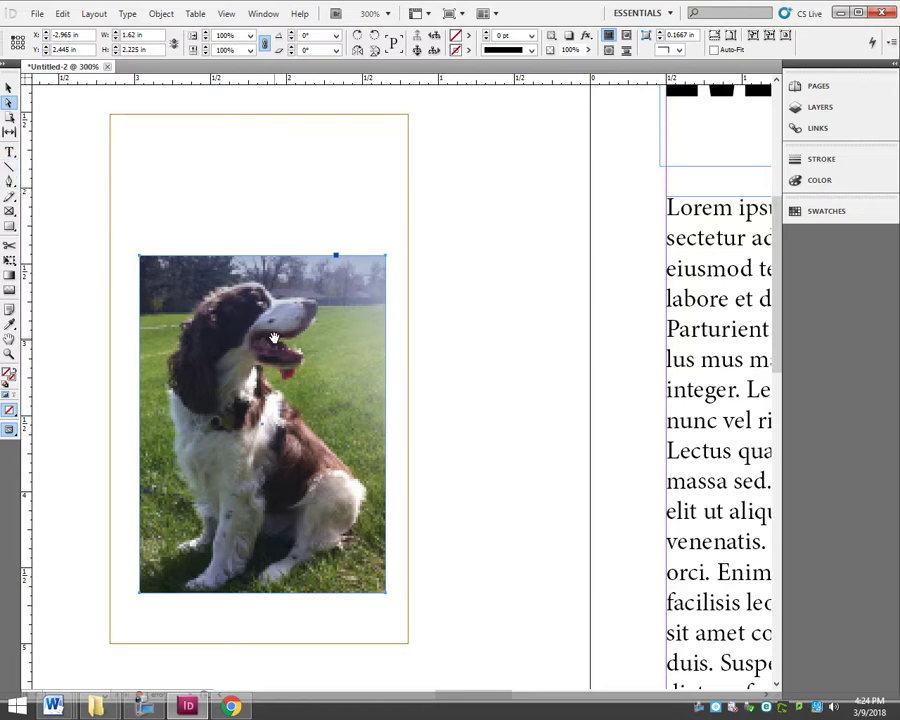
{"action": "mouse_move", "coordinate": [268, 340]}
{"action": "left_mouse_down"}
{"action": "mouse_move", "coordinate": [285, 335]}
{"action": "mouse_move", "coordinate": [295, 358]}
{"action": "mouse_move", "coordinate": [271, 321]}
{"action": "mouse_move", "coordinate": [298, 327]}
{"action": "mouse_move", "coordinate": [273, 305]}
{"action": "mouse_move", "coordinate": [255, 325]}
{"action": "mouse_move", "coordinate": [277, 322]}
{"action": "mouse_move", "coordinate": [278, 340]}
{"action": "left_mouse_up"}
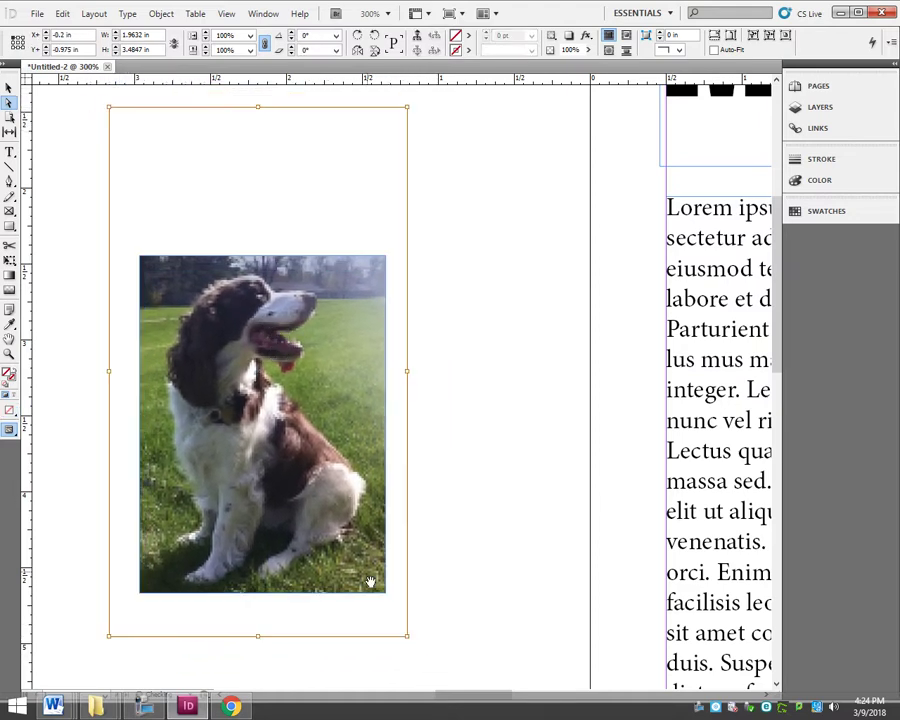
{"action": "left_click_drag", "start_coordinate": [408, 634], "coordinate": [400, 590]}
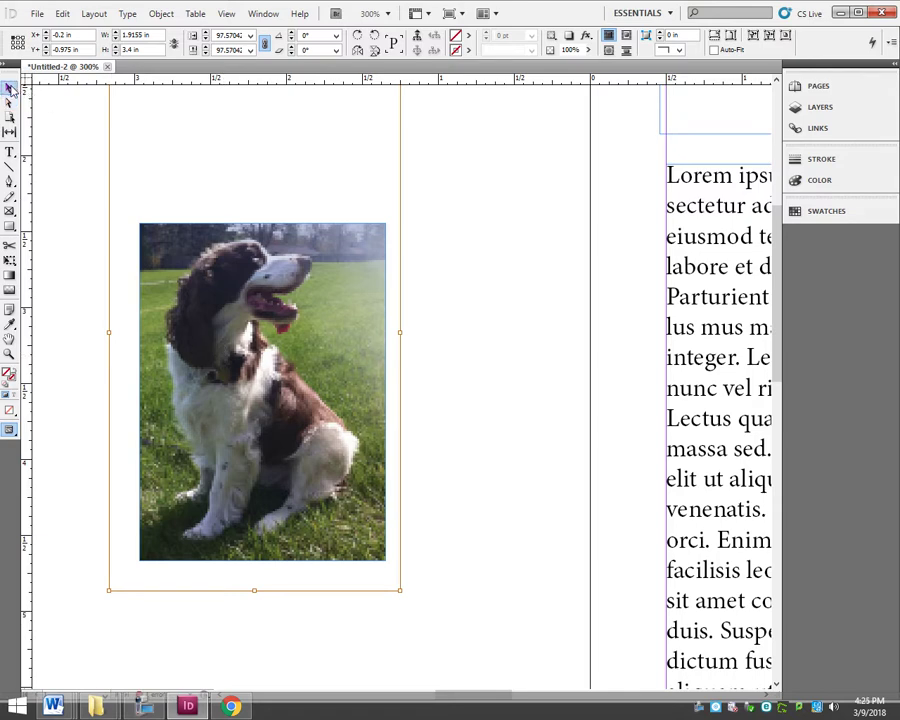
Step: Enlarge the photo's frame slightly to about 1.625 x 2.23 in and reposition the image inside it to about X+ -0.215 in, Y+ -0.95 in
{"action": "left_click", "coordinate": [44, 147]}
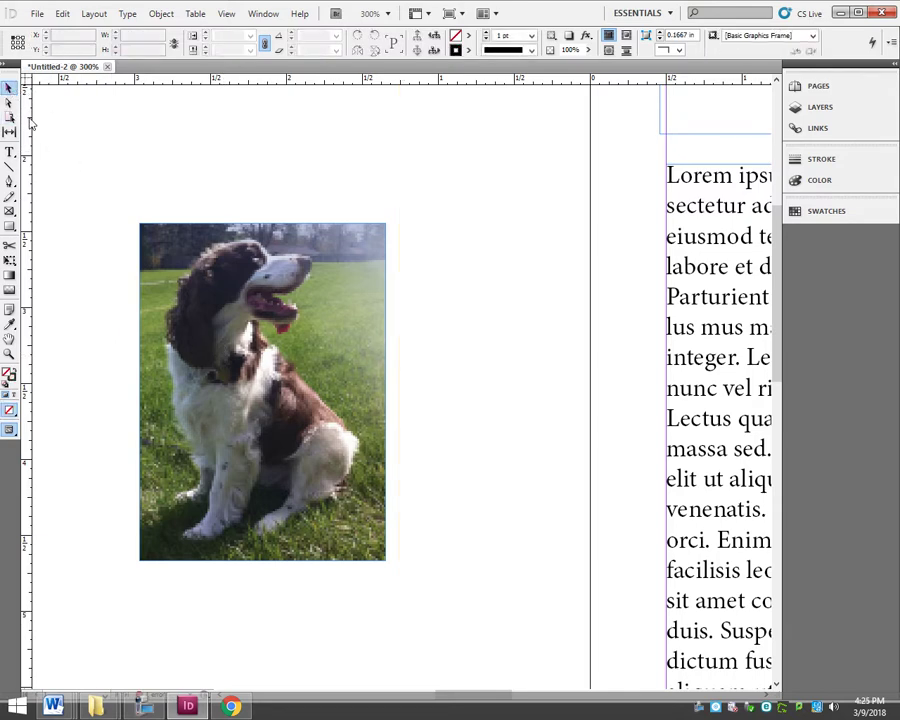
{"action": "left_click", "coordinate": [388, 228]}
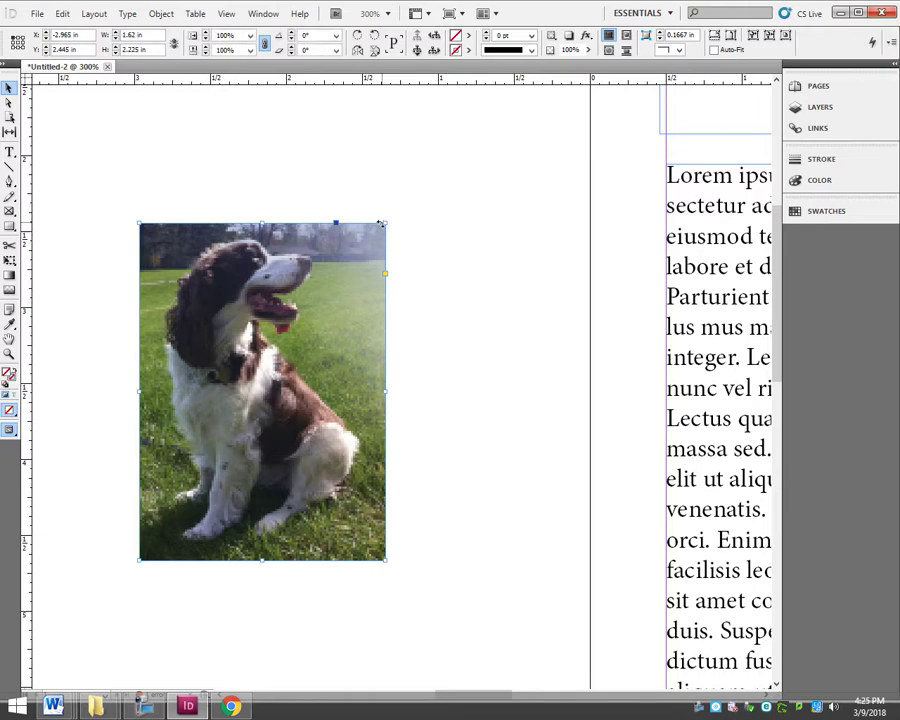
{"action": "mouse_move", "coordinate": [386, 223]}
{"action": "left_mouse_down"}
{"action": "mouse_move", "coordinate": [394, 216]}
{"action": "mouse_move", "coordinate": [374, 226]}
{"action": "mouse_move", "coordinate": [388, 221]}
{"action": "left_mouse_up"}
{"action": "left_click", "coordinate": [10, 108]}
{"action": "left_click", "coordinate": [300, 295]}
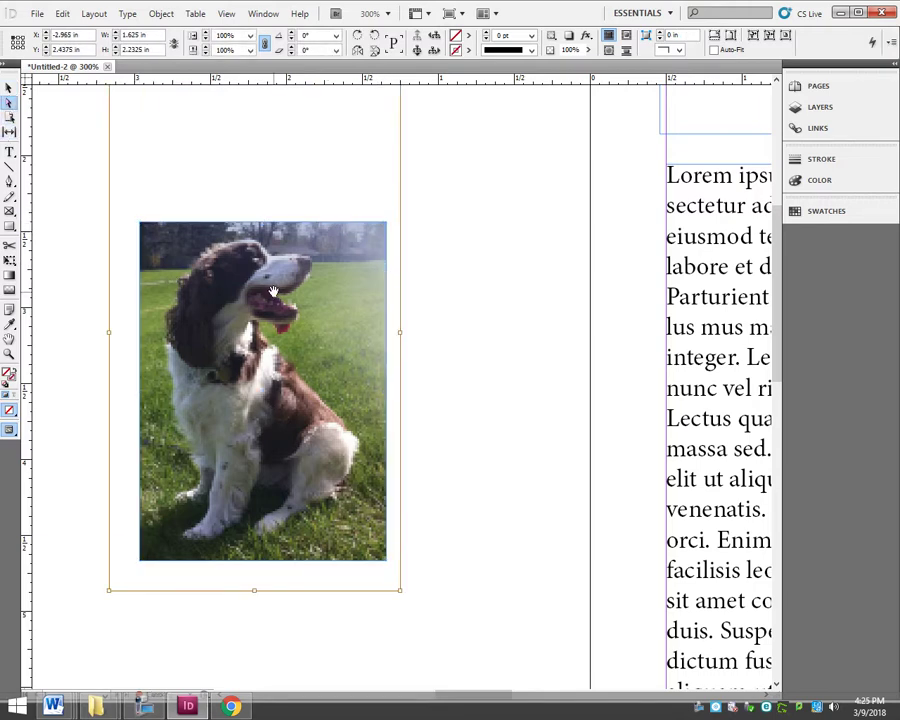
{"action": "mouse_move", "coordinate": [306, 290]}
{"action": "left_mouse_down"}
{"action": "mouse_move", "coordinate": [290, 310]}
{"action": "mouse_move", "coordinate": [292, 297]}
{"action": "mouse_move", "coordinate": [304, 297]}
{"action": "left_mouse_up"}
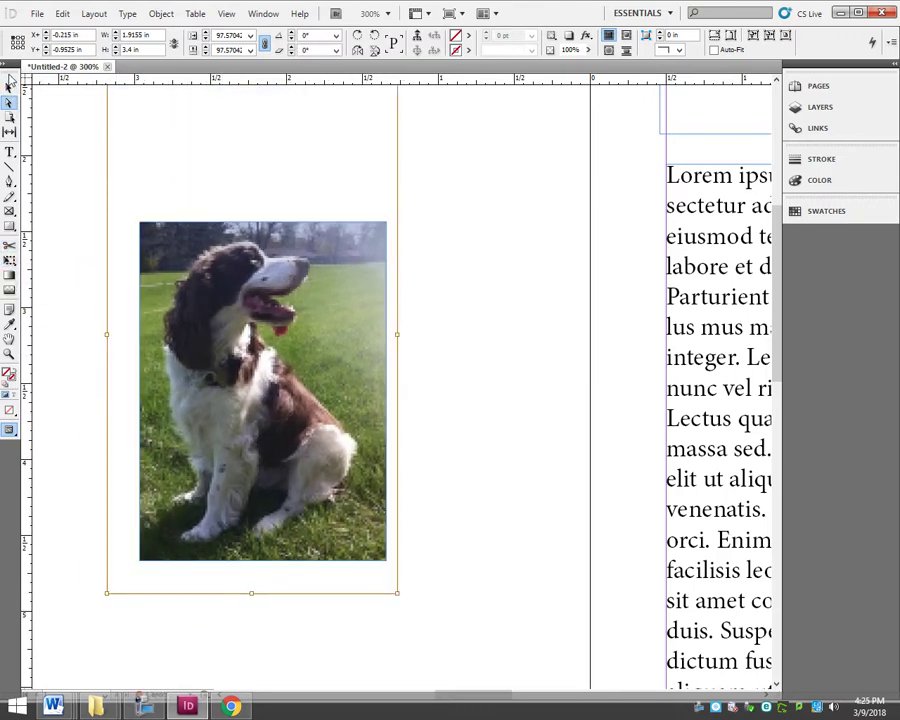
{"action": "left_click", "coordinate": [56, 131]}
Step: Scale the dog photo together with its frame down to about 1.60 x 2.20 in using the Free Transform tool
{"action": "key", "text": "e"}
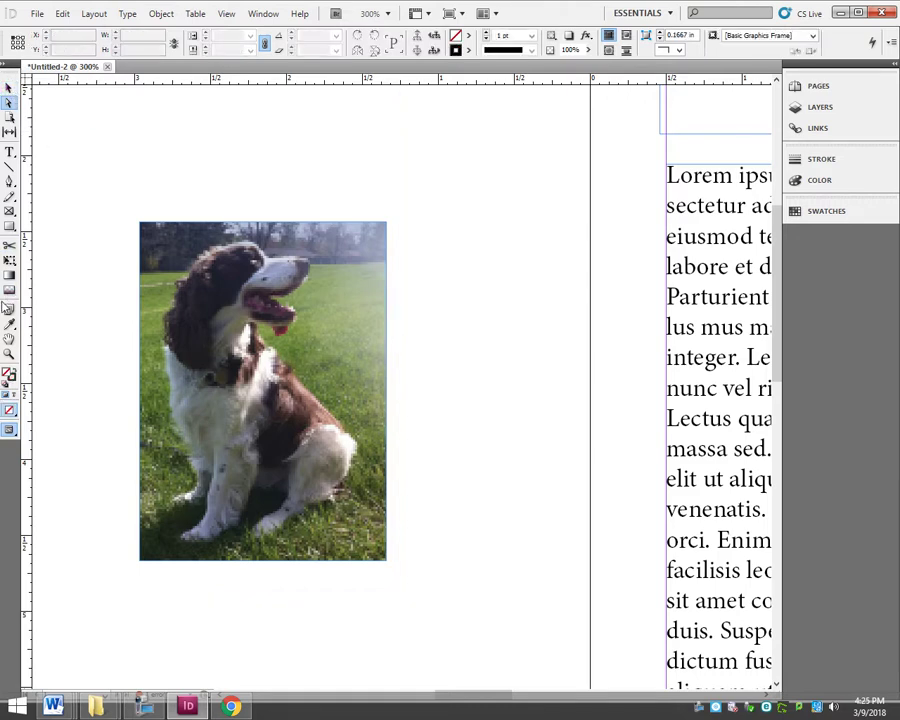
{"action": "left_click", "coordinate": [175, 262]}
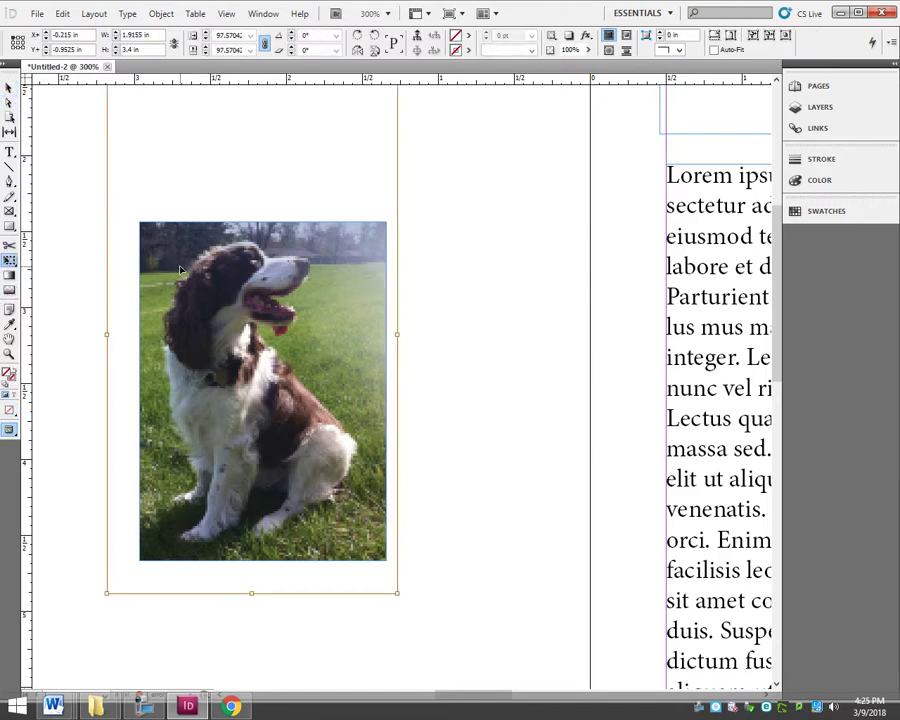
{"action": "left_click", "coordinate": [12, 91]}
{"action": "left_click", "coordinate": [139, 215]}
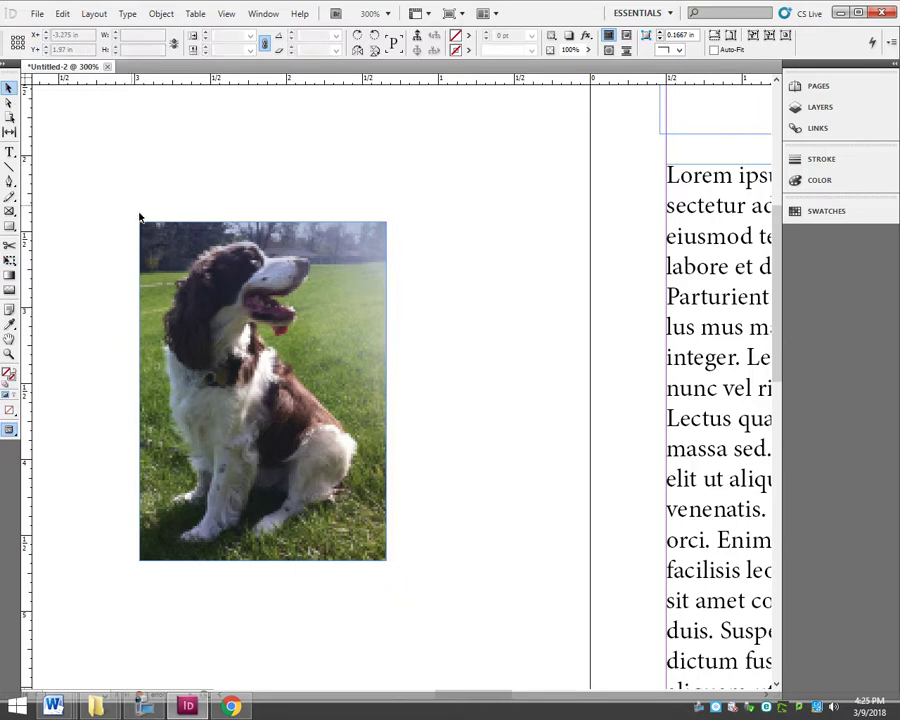
{"action": "left_click", "coordinate": [9, 261]}
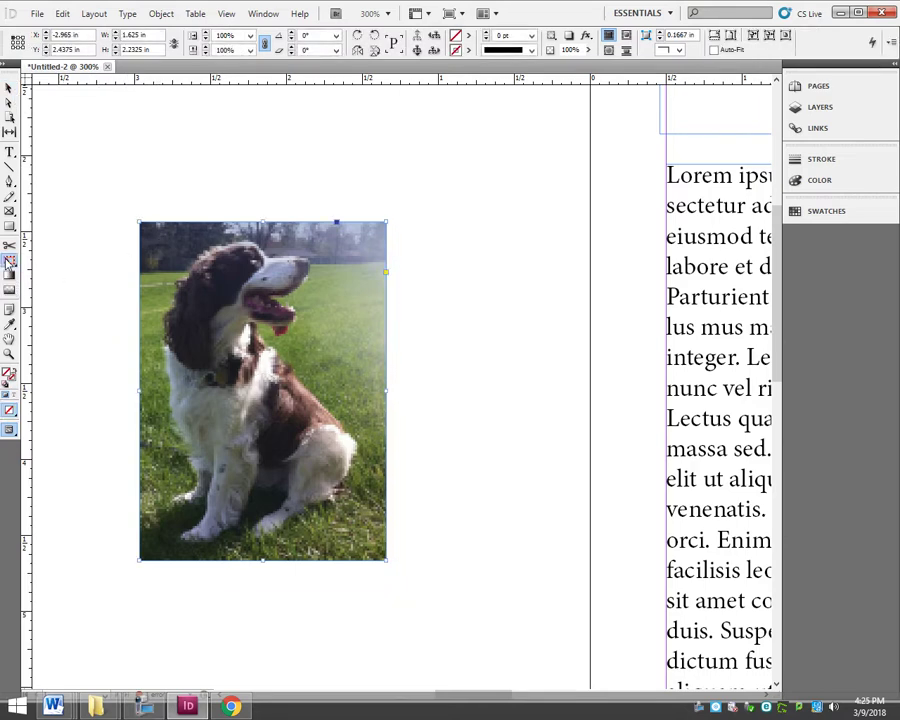
{"action": "left_click_drag", "start_coordinate": [127, 213], "coordinate": [140, 231]}
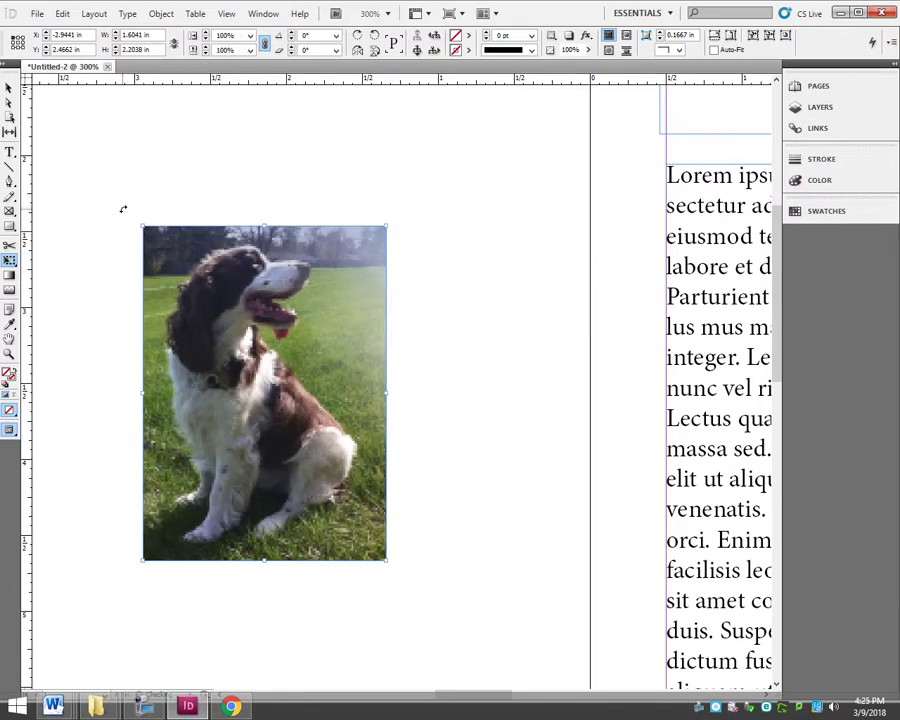
{"action": "left_click", "coordinate": [8, 90]}
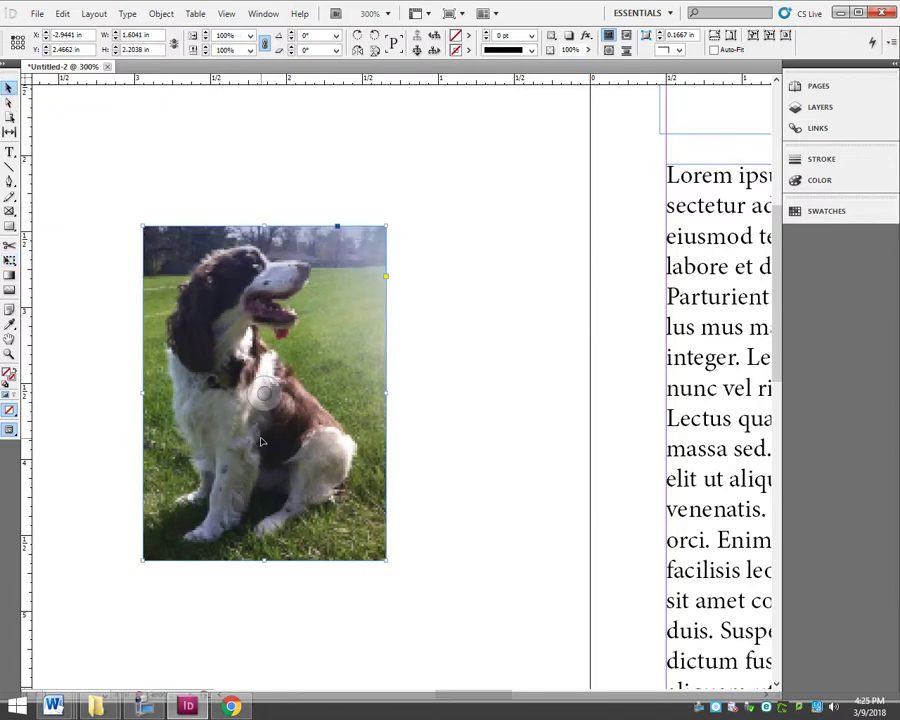
Step: Fit the page in the window and move the dog photo from the pasteboard onto the columns, at about X 2.48 in, Y 3.56 in
{"action": "key", "text": "ctrl+minus"}
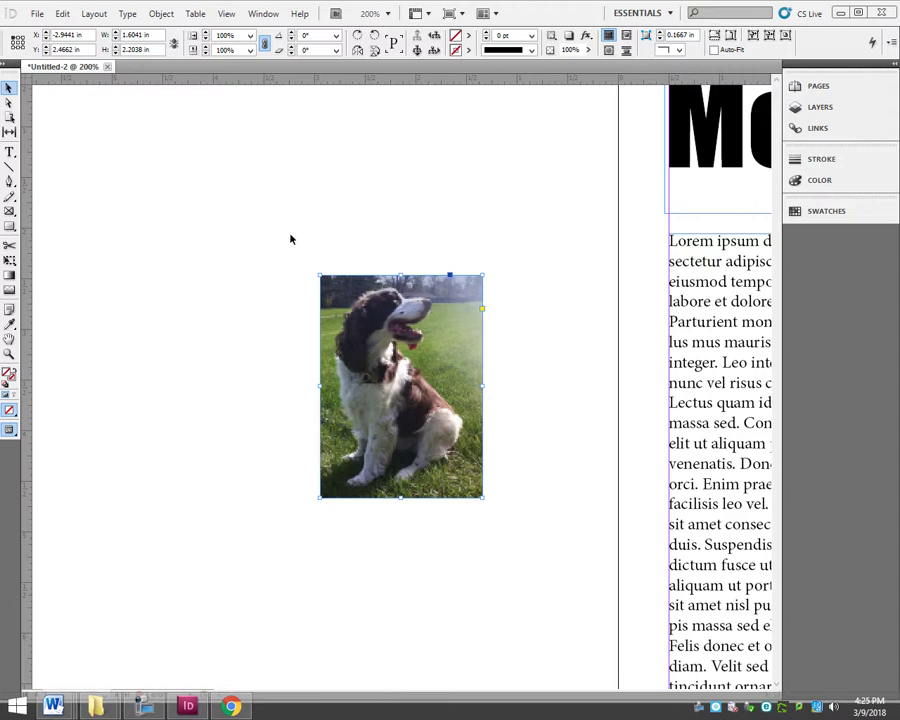
{"action": "key", "text": "ctrl+r"}
{"action": "left_click", "coordinate": [227, 14]}
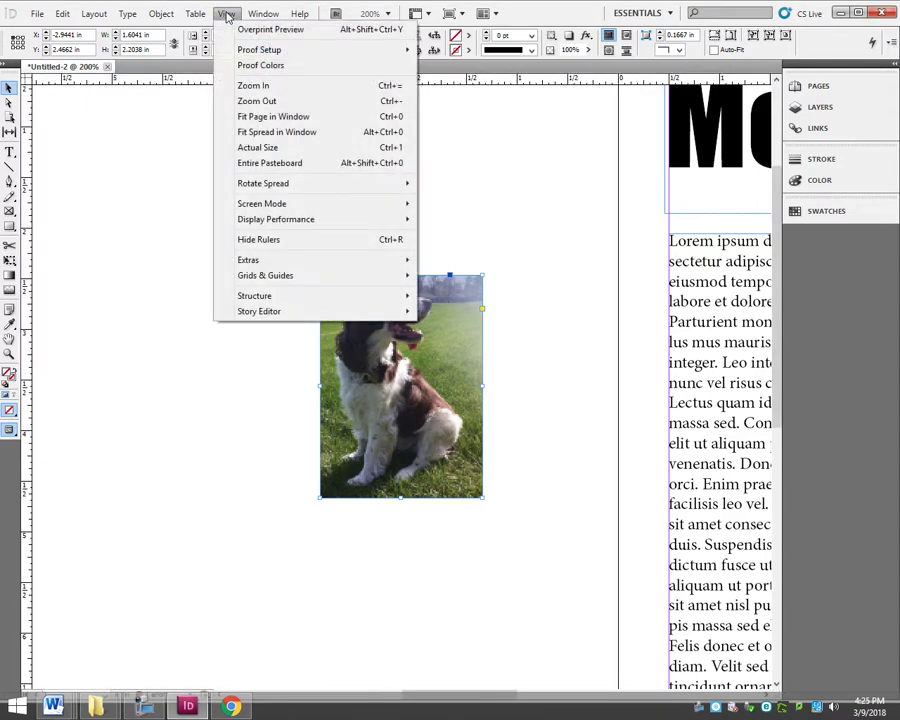
{"action": "left_click", "coordinate": [281, 117]}
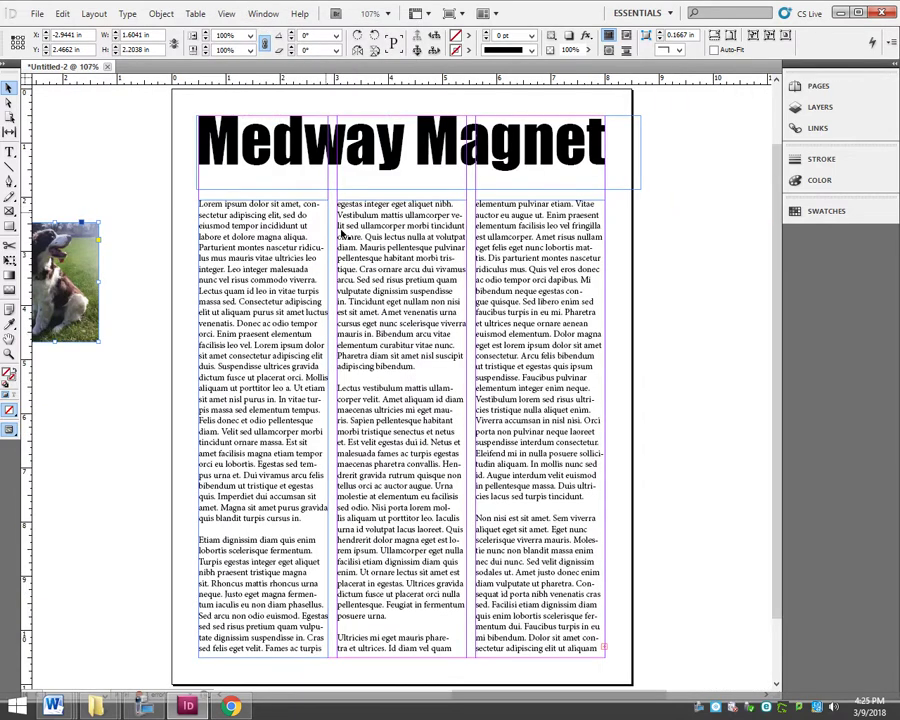
{"action": "left_click", "coordinate": [55, 172]}
{"action": "left_click", "coordinate": [61, 271]}
{"action": "left_click_drag", "start_coordinate": [57, 247], "coordinate": [351, 305]}
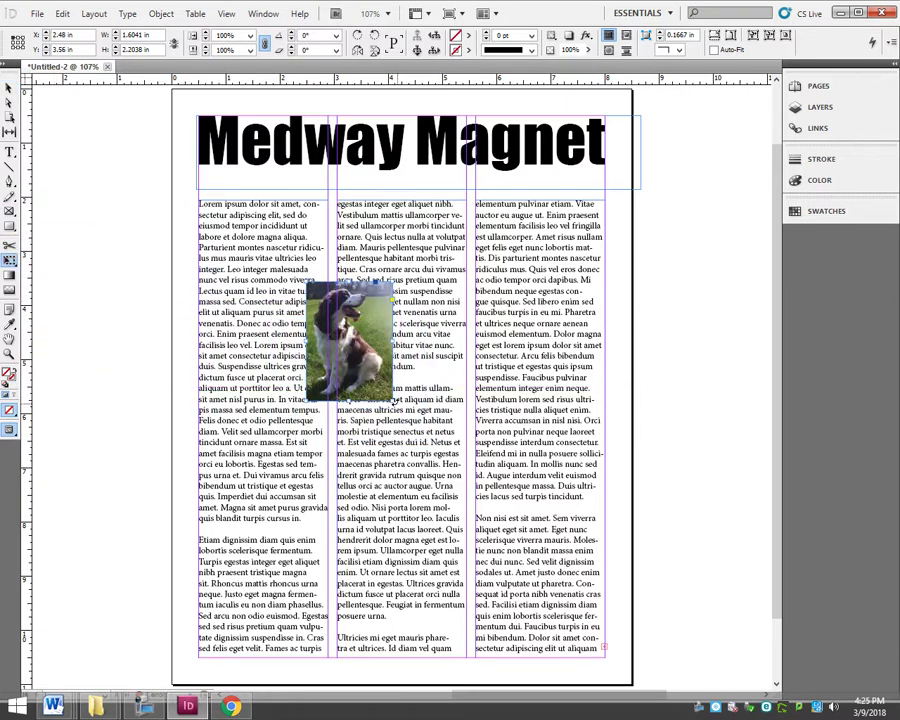
Step: Scale the dog photo and its frame up to about 3.53 x 4.85 in, and nudge it to about X 2.49 in
{"action": "left_click_drag", "start_coordinate": [393, 401], "coordinate": [500, 541]}
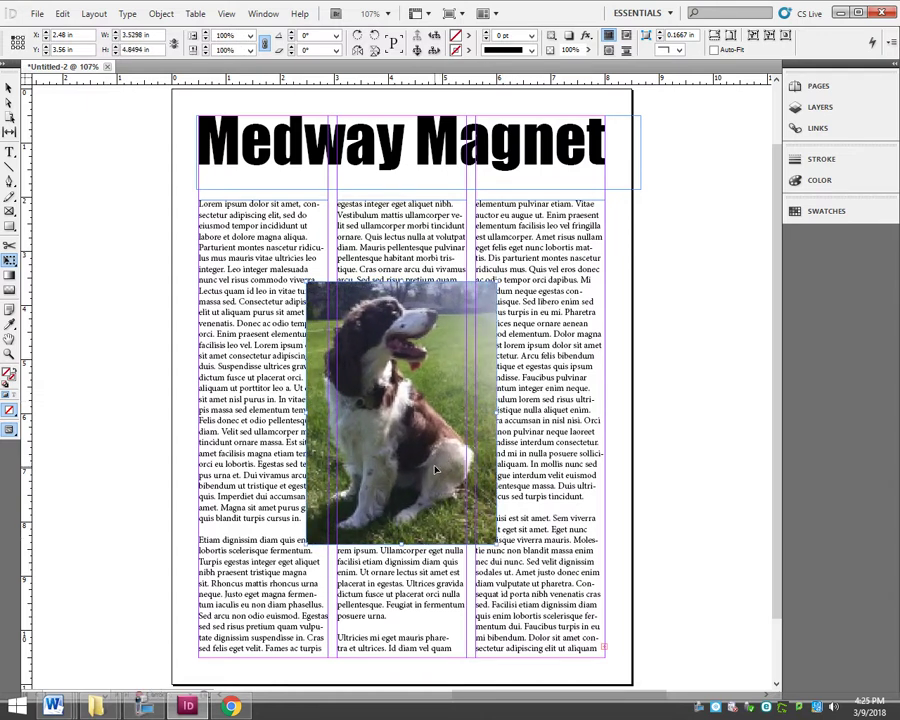
{"action": "left_click", "coordinate": [9, 88]}
{"action": "left_click", "coordinate": [82, 140]}
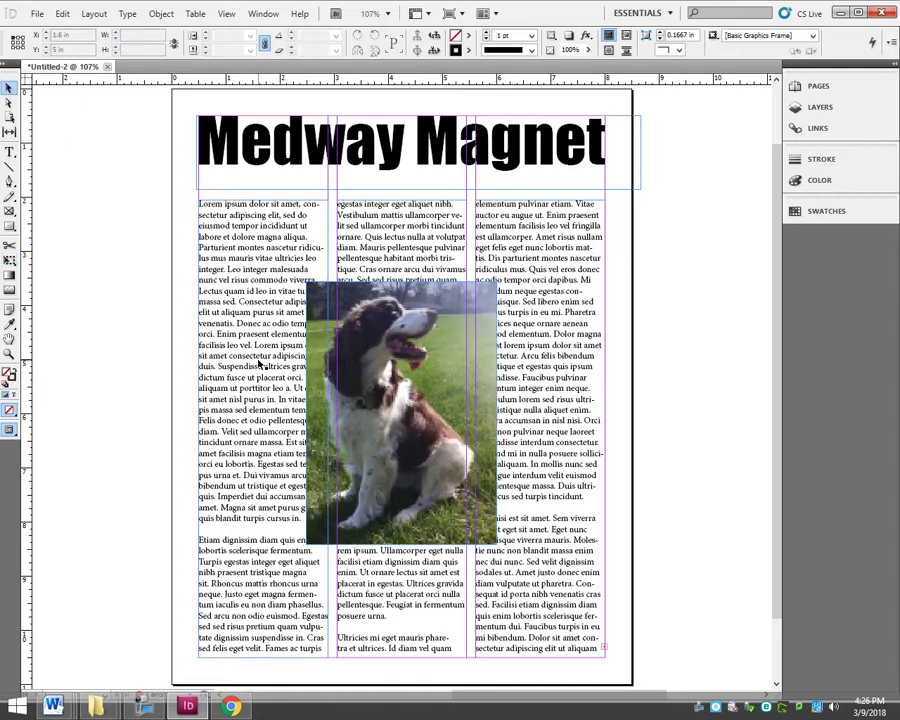
{"action": "left_click", "coordinate": [374, 344]}
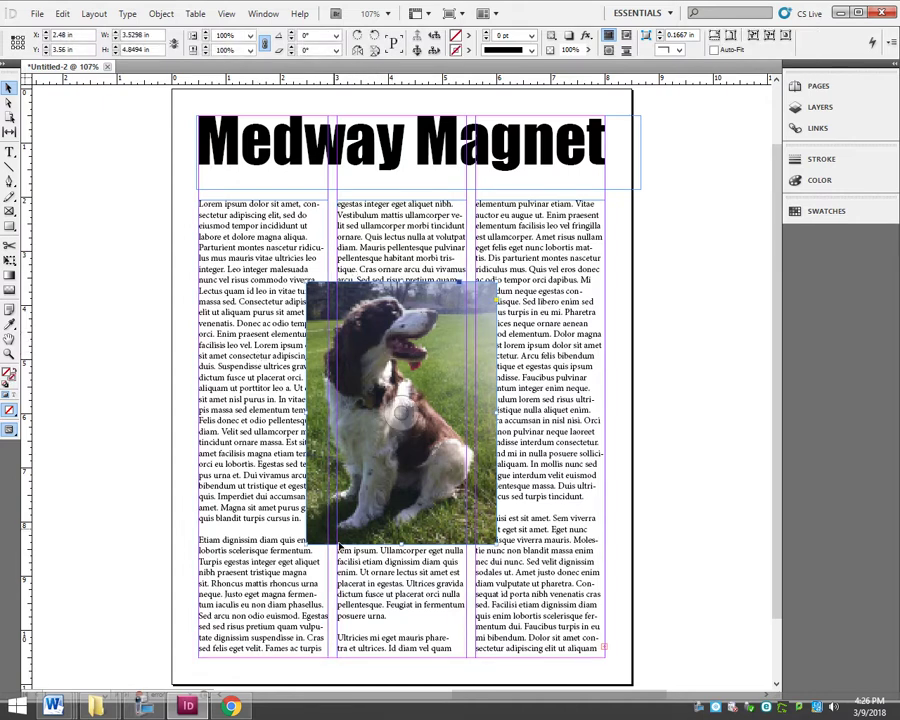
{"action": "mouse_move", "coordinate": [371, 418]}
{"action": "left_mouse_down"}
{"action": "mouse_move", "coordinate": [476, 410]}
{"action": "mouse_move", "coordinate": [240, 414]}
{"action": "mouse_move", "coordinate": [470, 411]}
{"action": "mouse_move", "coordinate": [374, 416]}
{"action": "left_mouse_up"}
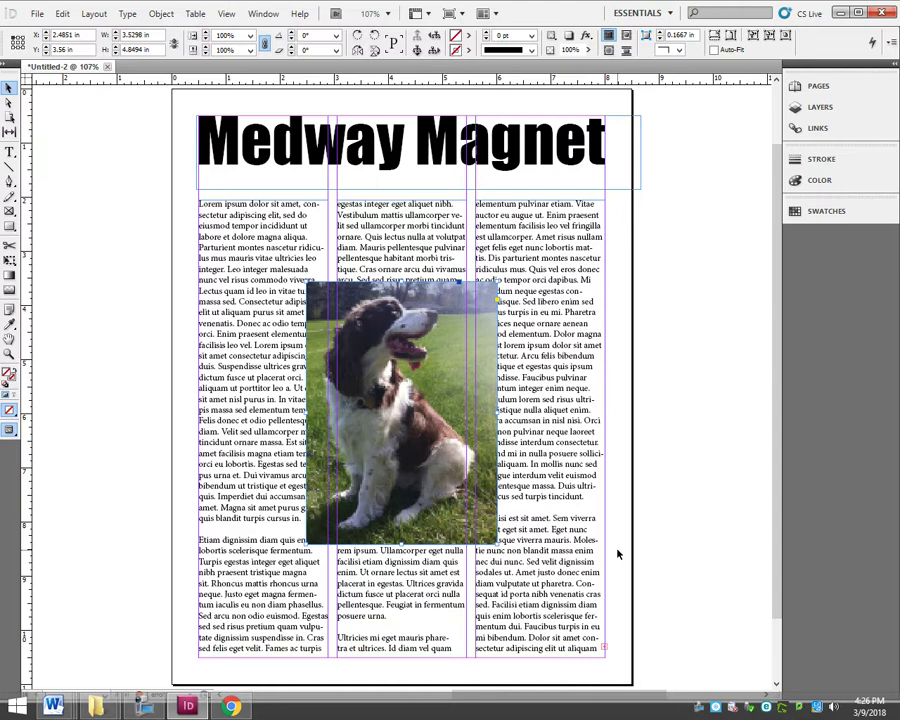
Step: Wrap the column text around the dog photo's bounding box and move the photo to about X 2.625 in, Y 3.53 in
{"action": "left_click", "coordinate": [261, 14]}
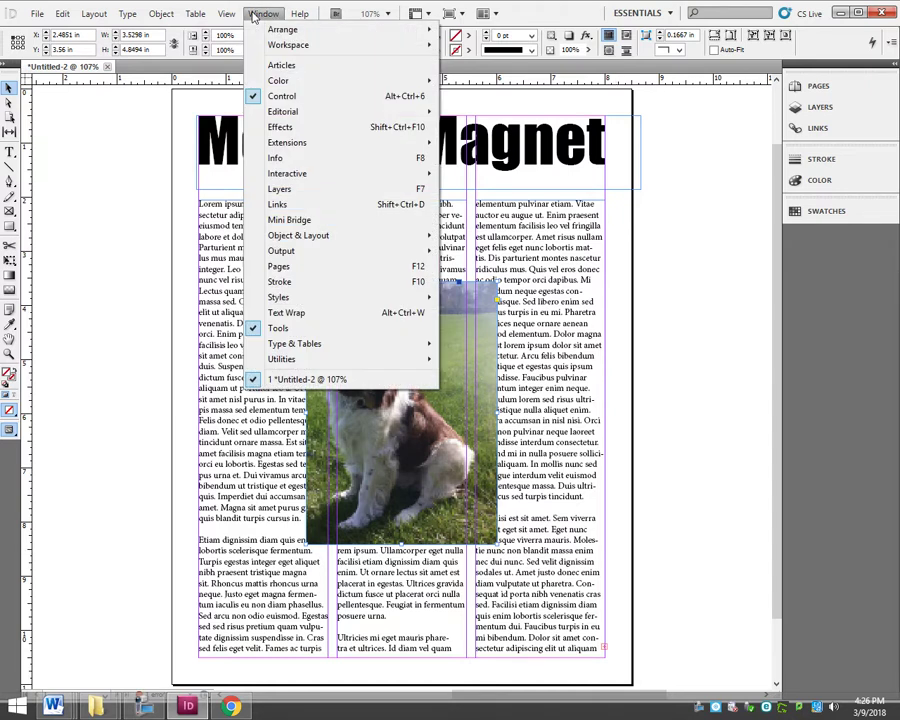
{"action": "left_click", "coordinate": [272, 313]}
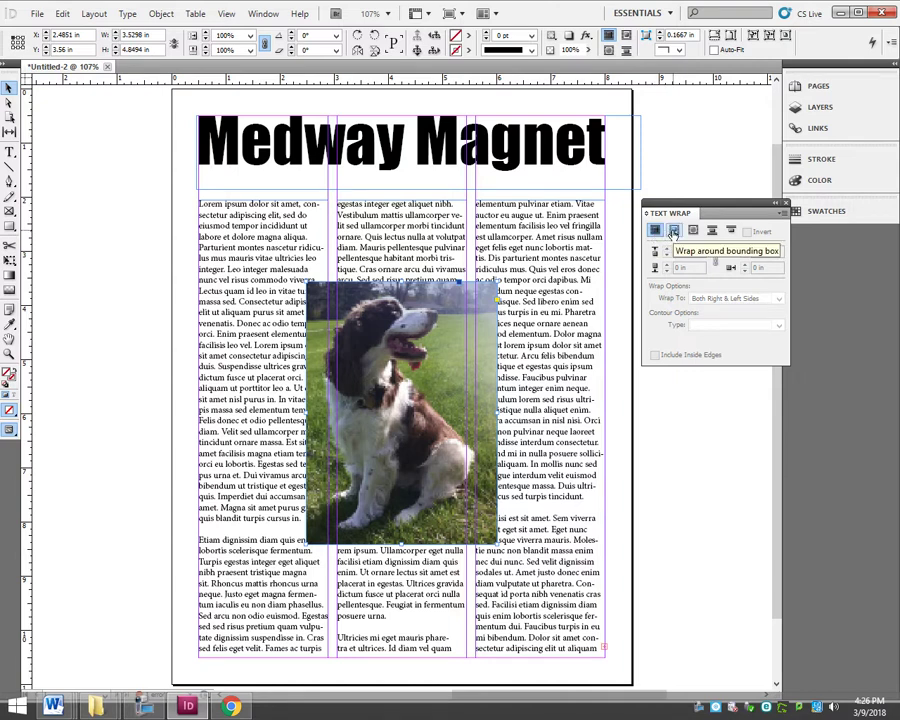
{"action": "left_click", "coordinate": [674, 231]}
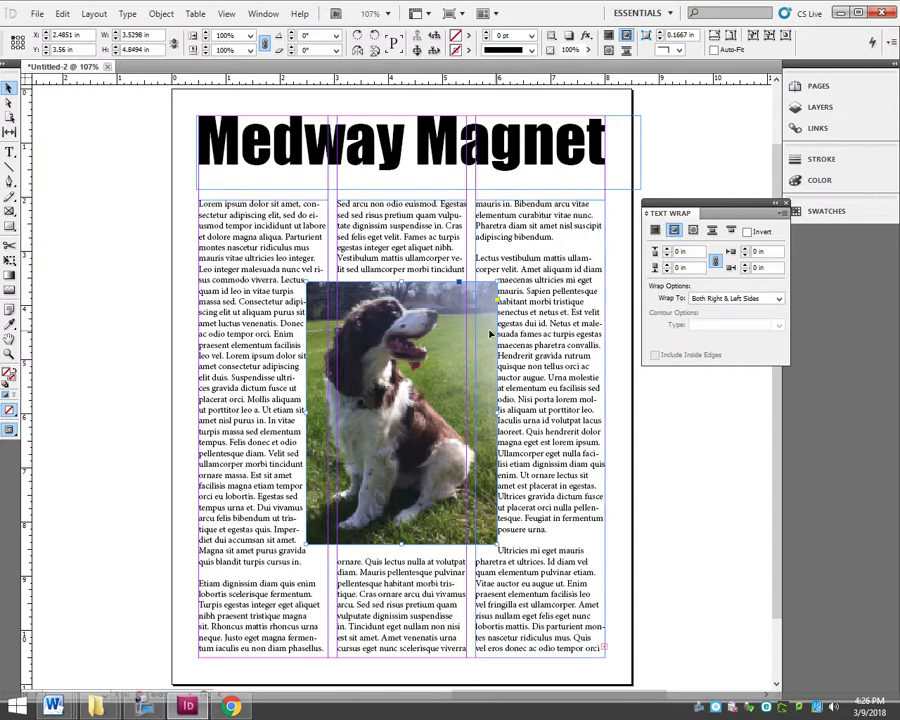
{"action": "mouse_move", "coordinate": [393, 337]}
{"action": "left_mouse_down"}
{"action": "mouse_move", "coordinate": [434, 337]}
{"action": "mouse_move", "coordinate": [393, 340]}
{"action": "mouse_move", "coordinate": [403, 340]}
{"action": "left_mouse_up"}
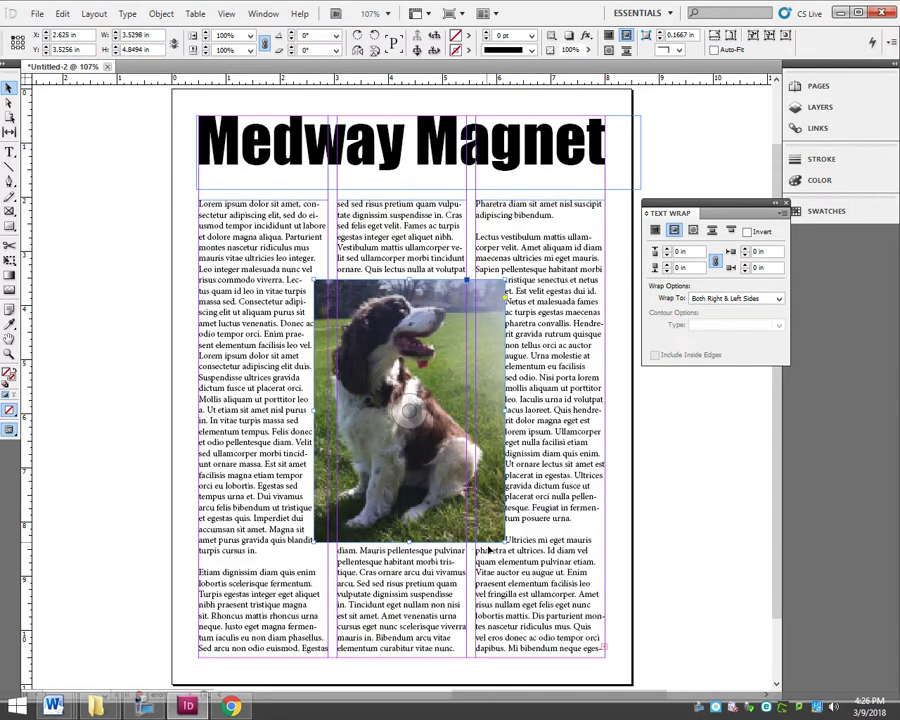
Step: Set the dog photo's text wrap offset to 0.125 in on all four sides
{"action": "left_click", "coordinate": [667, 251]}
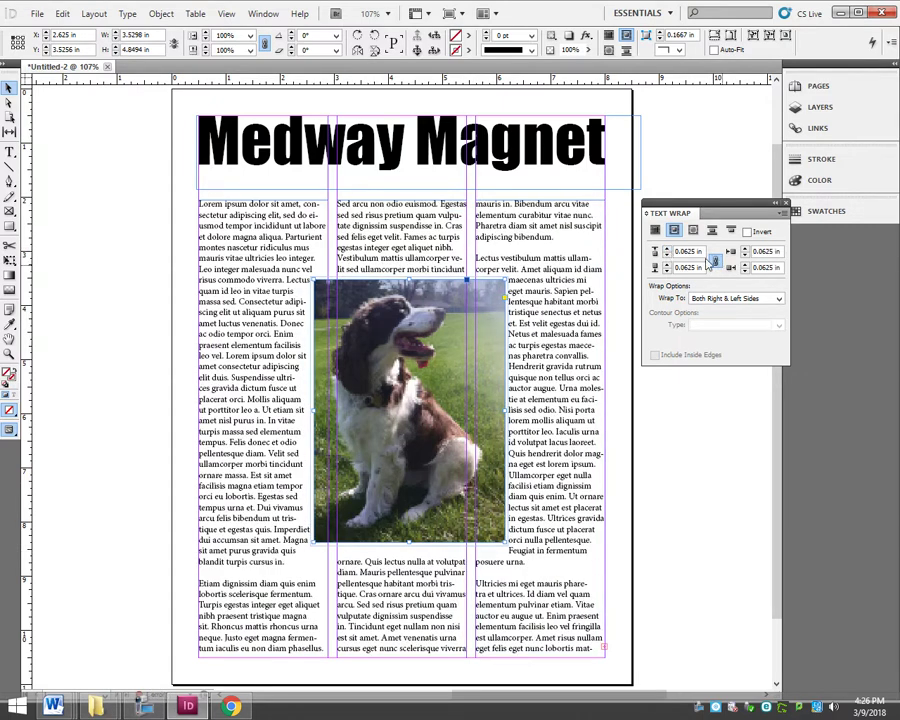
{"action": "left_click", "coordinate": [667, 251]}
{"action": "left_click", "coordinate": [667, 251]}
{"action": "left_click", "coordinate": [667, 251]}
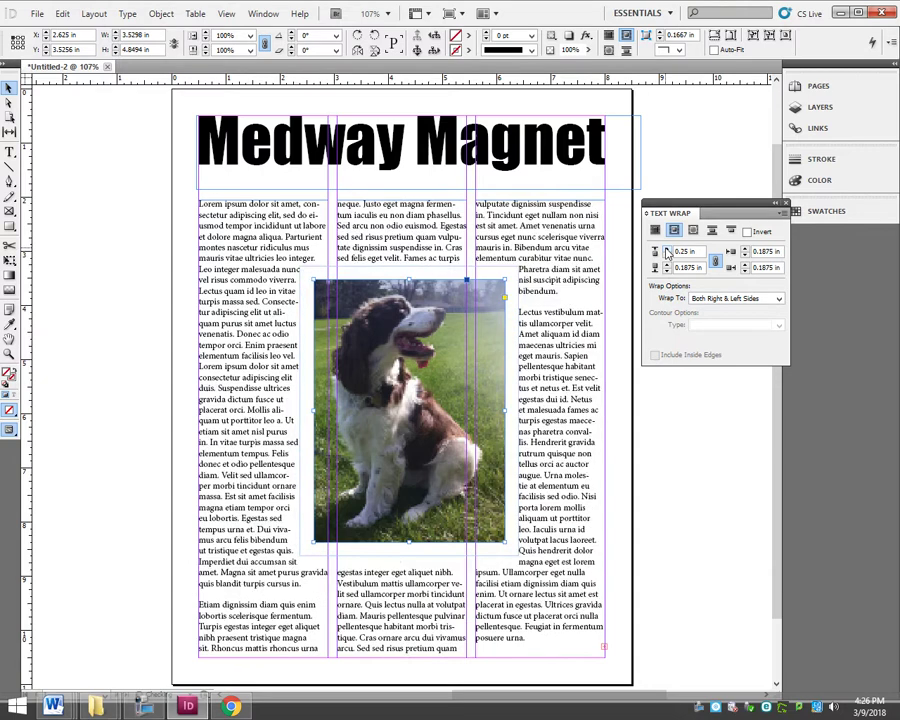
{"action": "left_click", "coordinate": [667, 262]}
{"action": "left_click", "coordinate": [667, 262]}
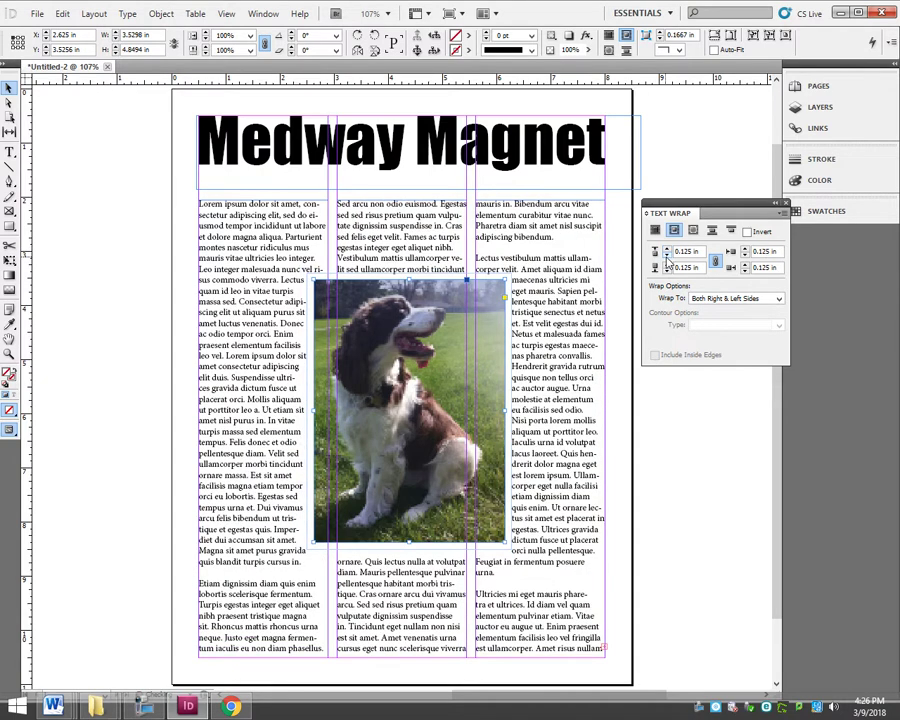
Step: Deselect the photo and display the page in Preview screen mode, without guides and frame edges
{"action": "left_click_drag", "start_coordinate": [482, 362], "coordinate": [462, 362]}
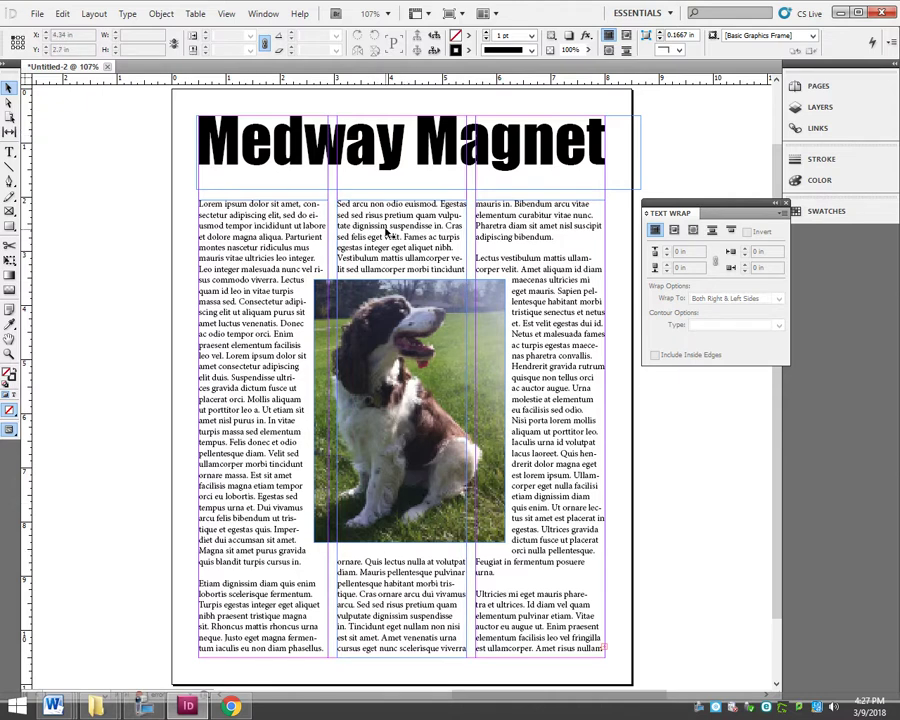
{"action": "left_click", "coordinate": [9, 431]}
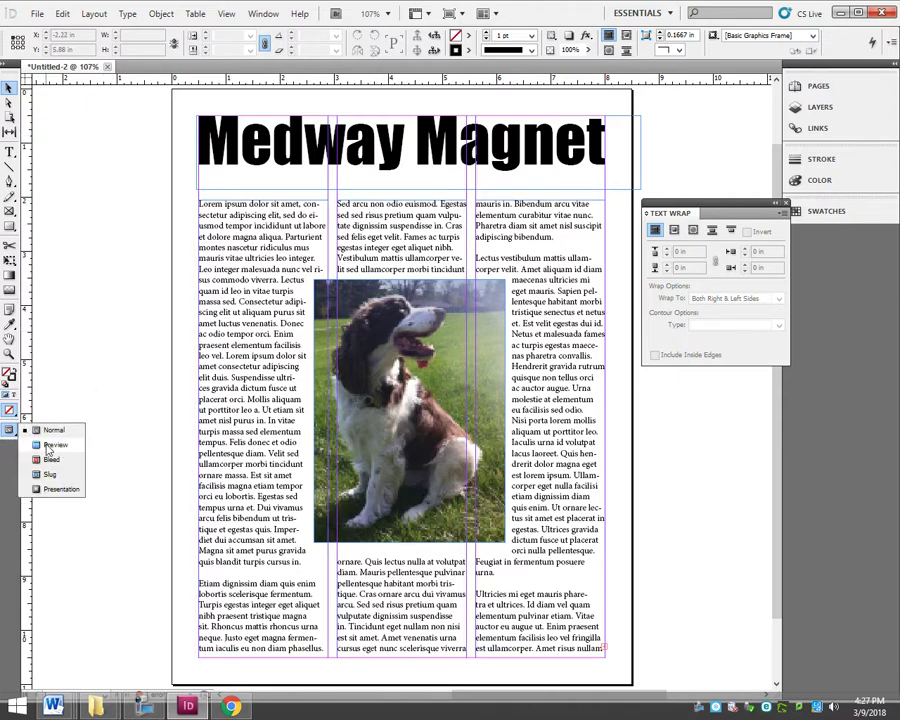
{"action": "left_click", "coordinate": [50, 445]}
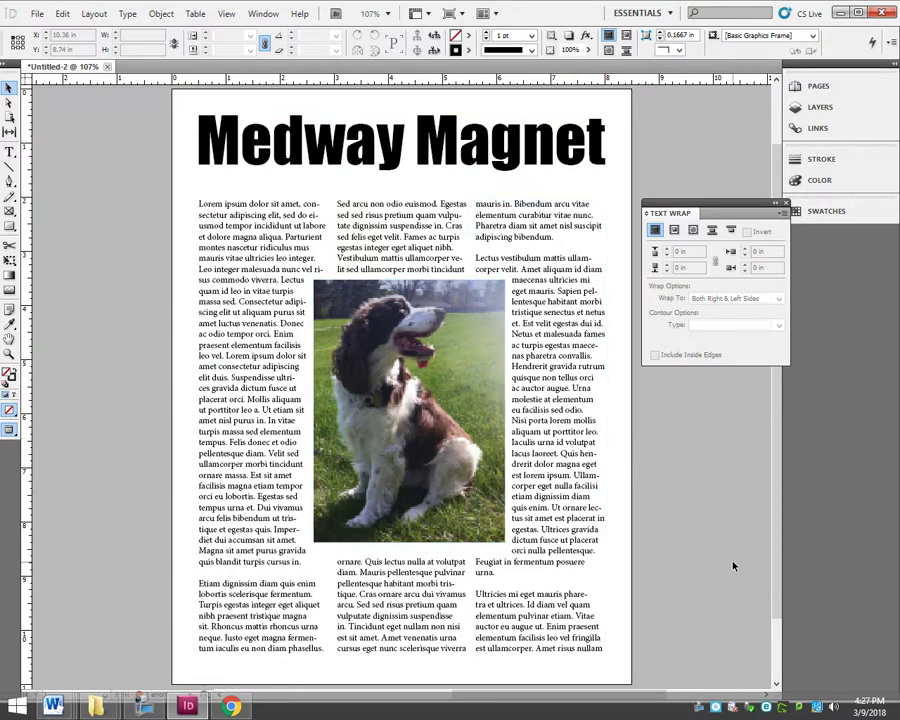
Step: Try a wider text wrap offset of up to 0.25 in around the dog photo, and return all four sides to 0.125 in
{"action": "left_click", "coordinate": [488, 360]}
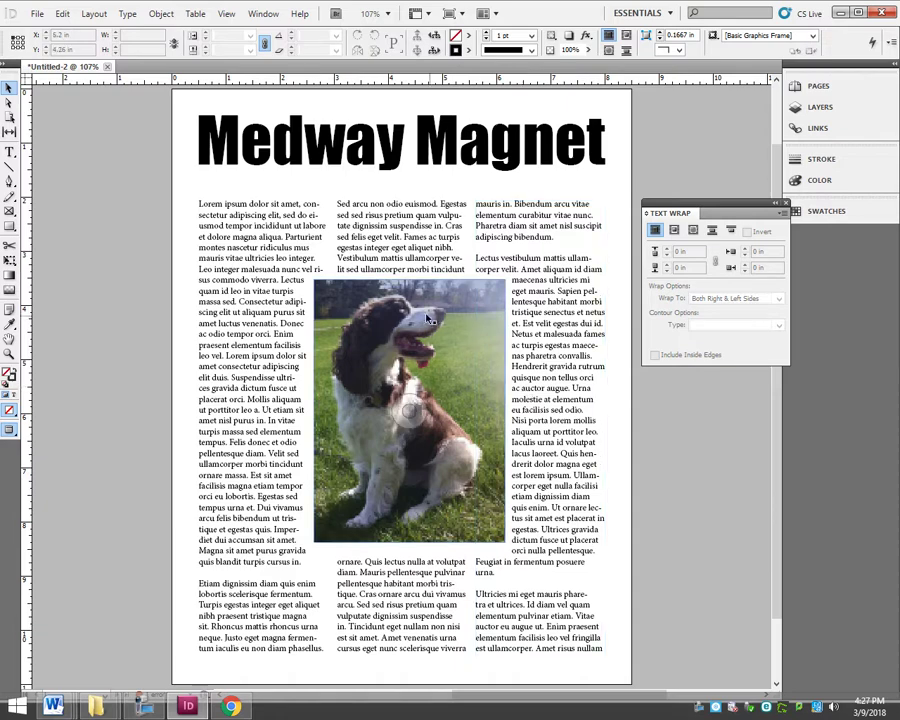
{"action": "left_click", "coordinate": [667, 251]}
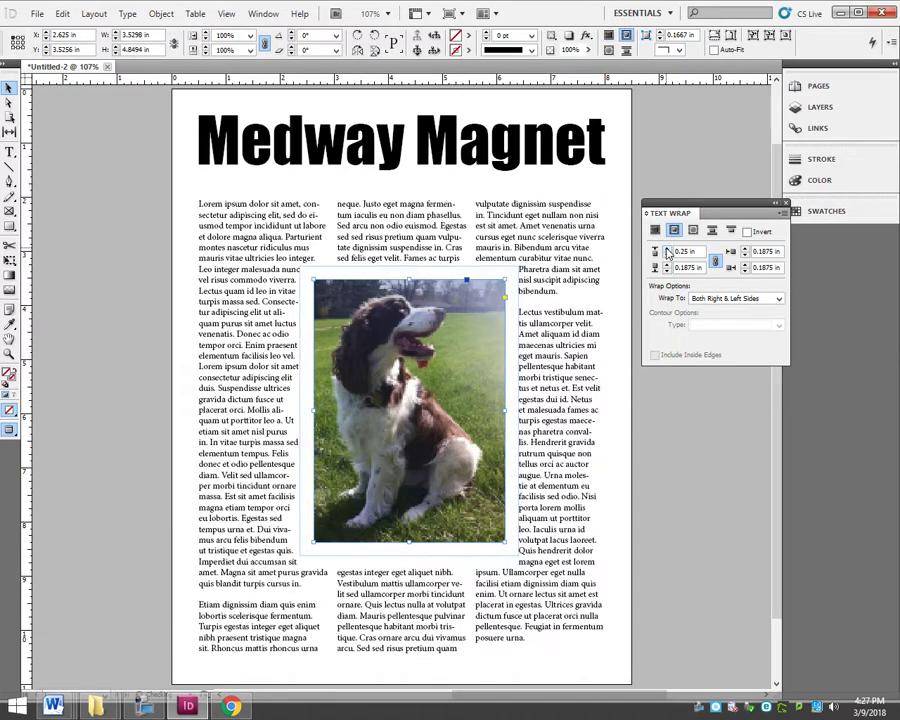
{"action": "left_click", "coordinate": [667, 256]}
{"action": "left_click", "coordinate": [667, 256]}
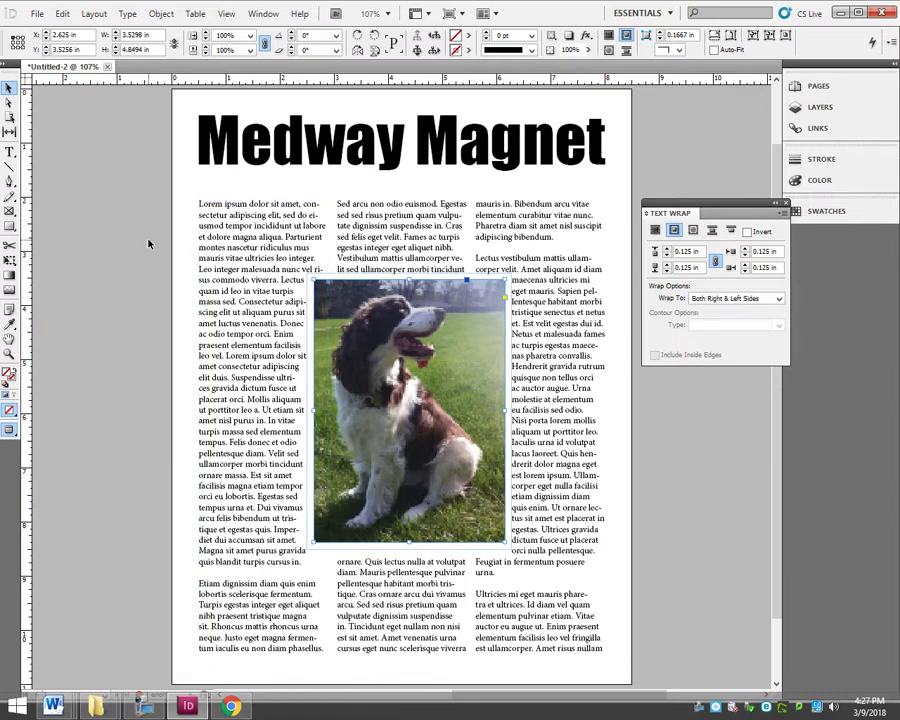
{"action": "left_click", "coordinate": [186, 249]}
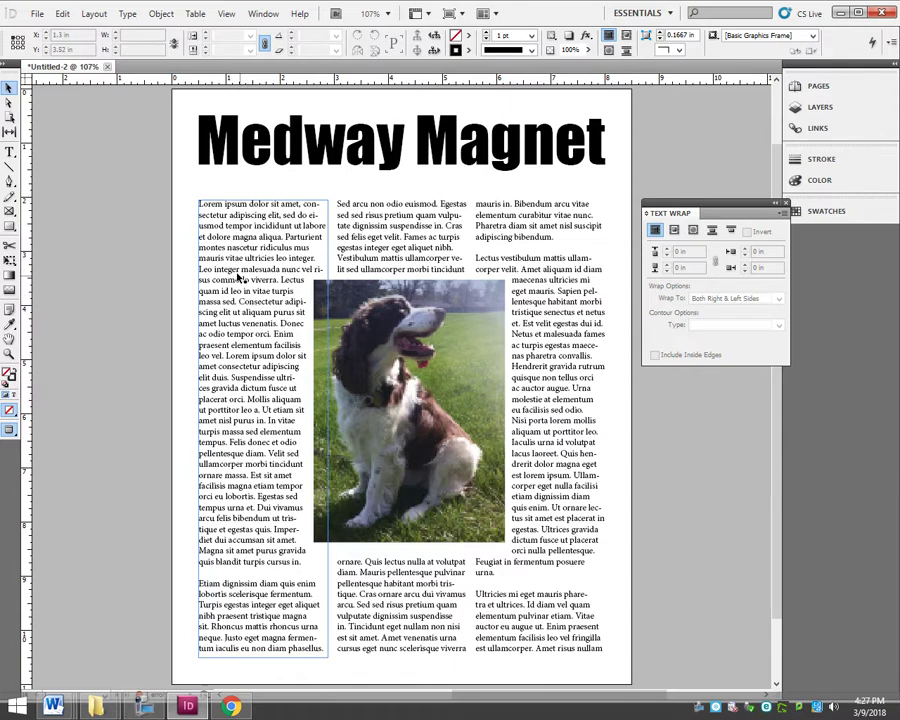
Step: Start saving the document under a new name and browse to the HandIn (V:) network drive
{"action": "left_click", "coordinate": [37, 15]}
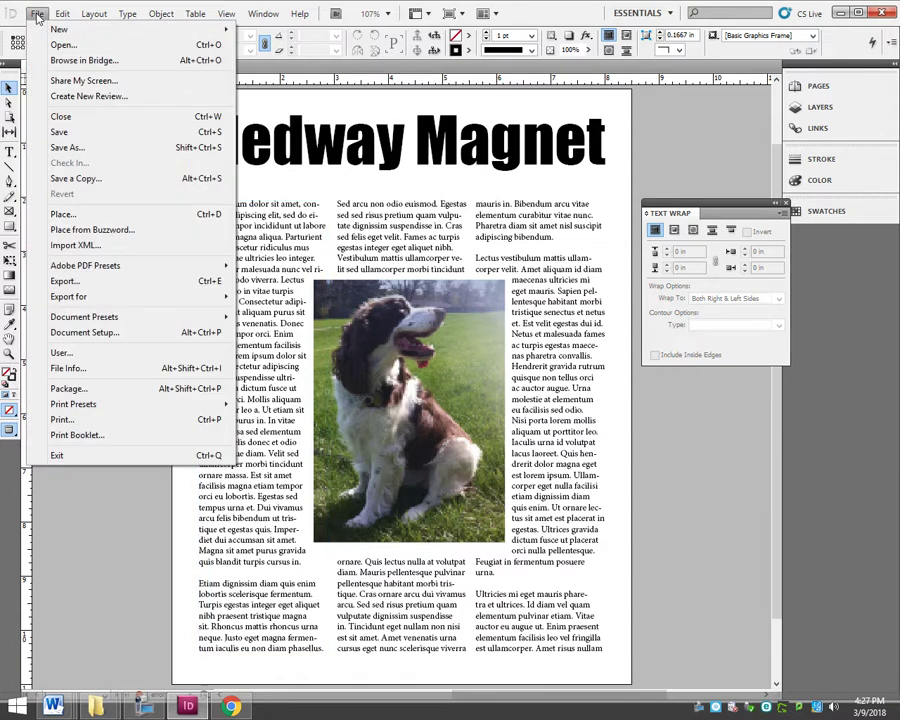
{"action": "left_click", "coordinate": [72, 148]}
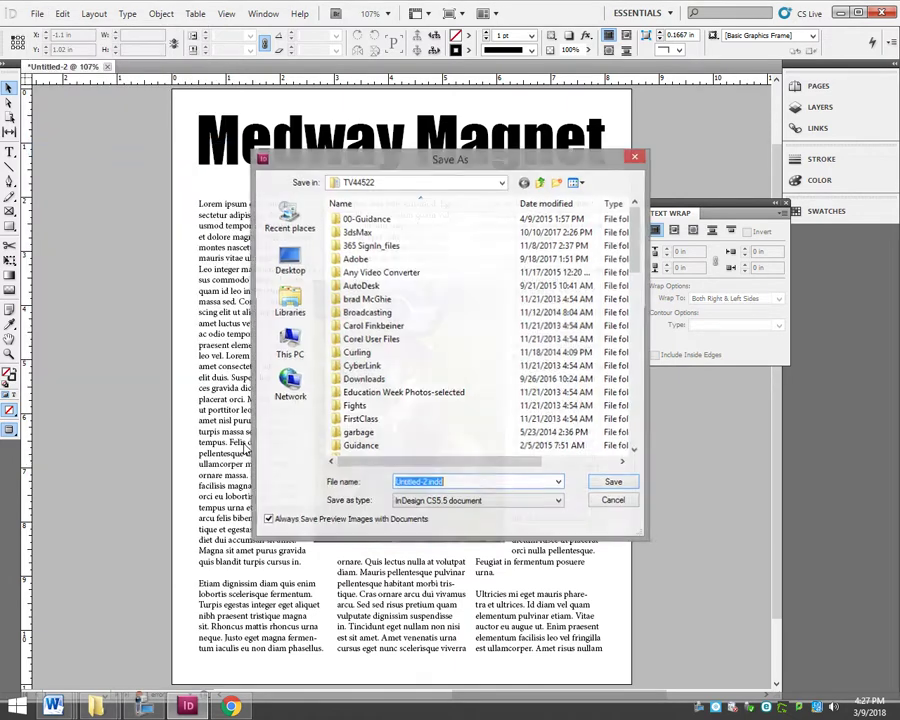
{"action": "left_click", "coordinate": [289, 345]}
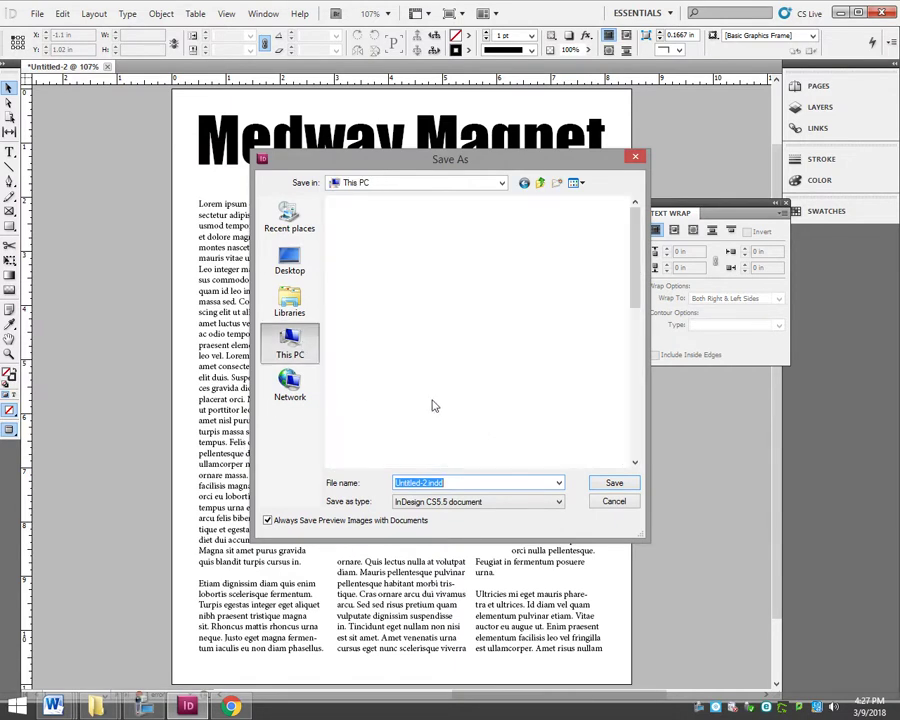
{"action": "left_click_drag", "start_coordinate": [637, 240], "coordinate": [639, 428]}
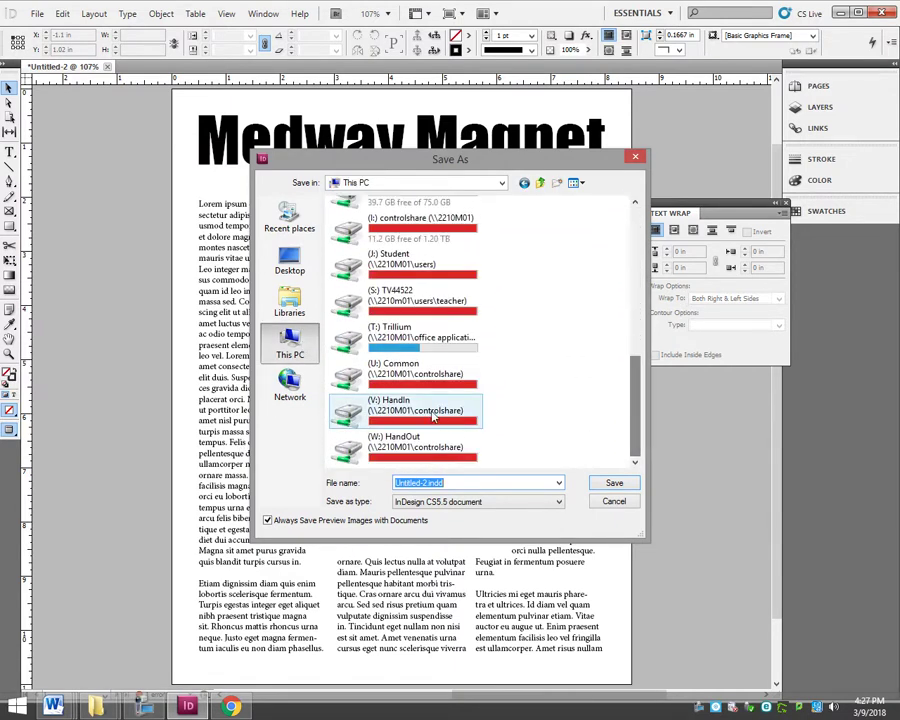
{"action": "double_click", "coordinate": [388, 346]}
Step: Find the teacher's hand-in folder among the HandIn drive's folders and open it as the save location
{"action": "type", "text": "T"}
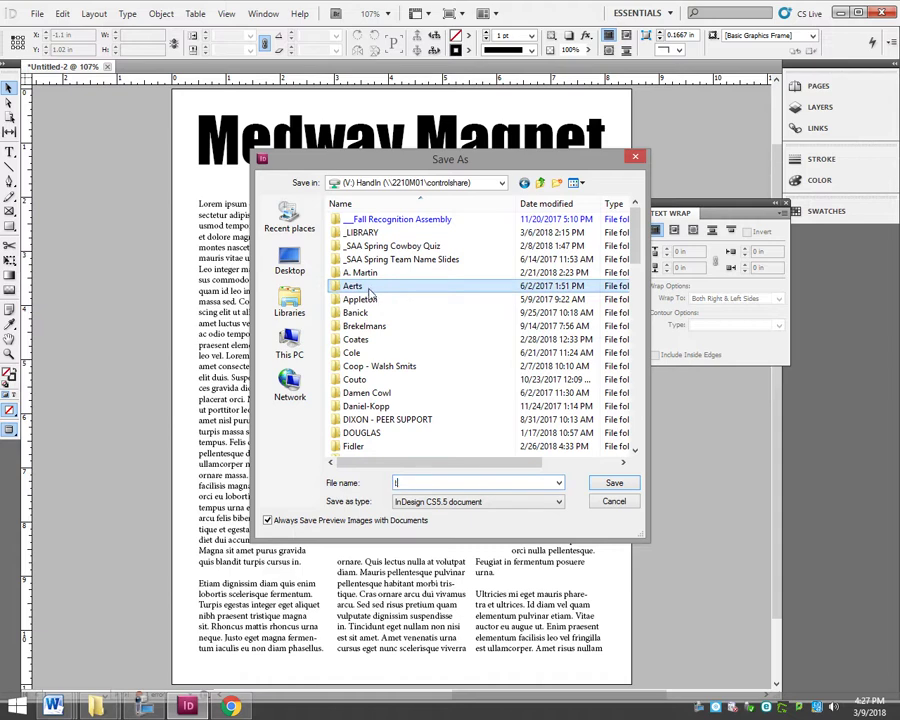
{"action": "left_click", "coordinate": [394, 341]}
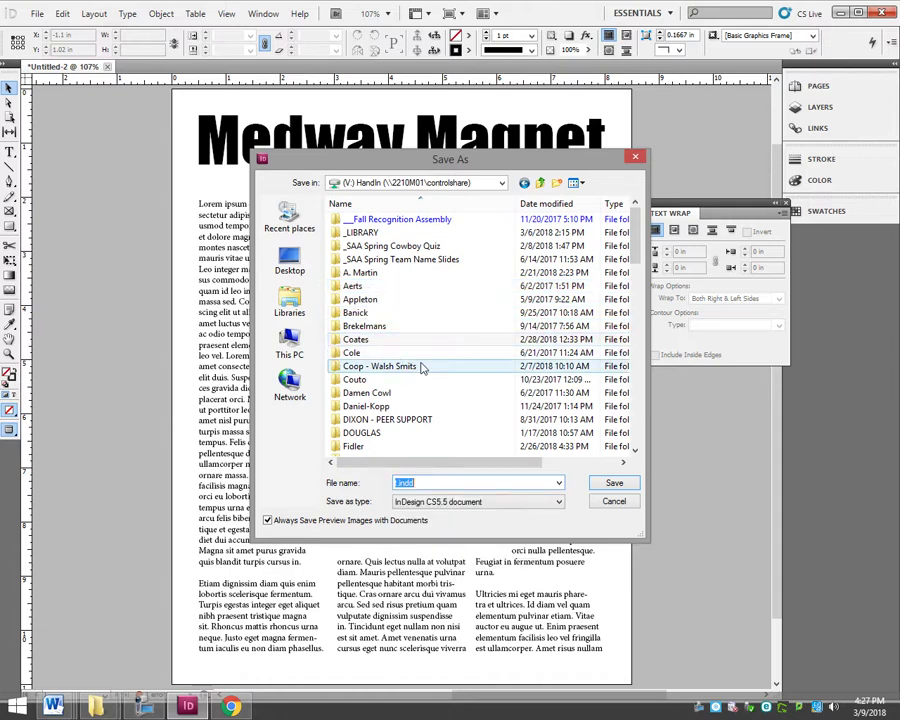
{"action": "type", "text": "t"}
{"action": "left_click", "coordinate": [447, 393]}
{"action": "scroll", "coordinate": [447, 395], "scroll_direction": "down", "scroll_amount": 10}
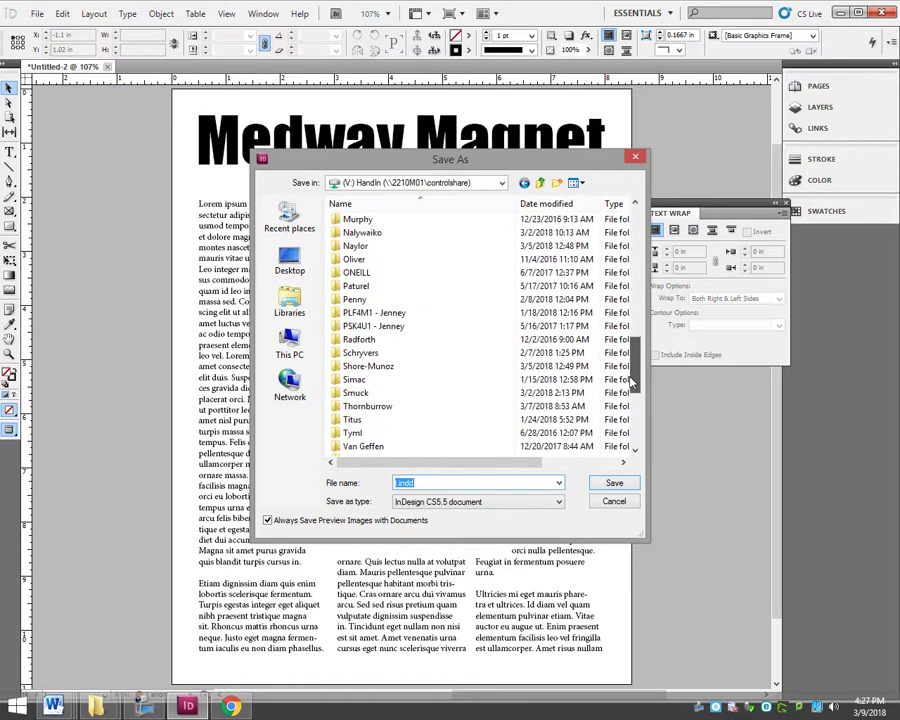
{"action": "left_click", "coordinate": [365, 381]}
{"action": "double_click", "coordinate": [365, 381]}
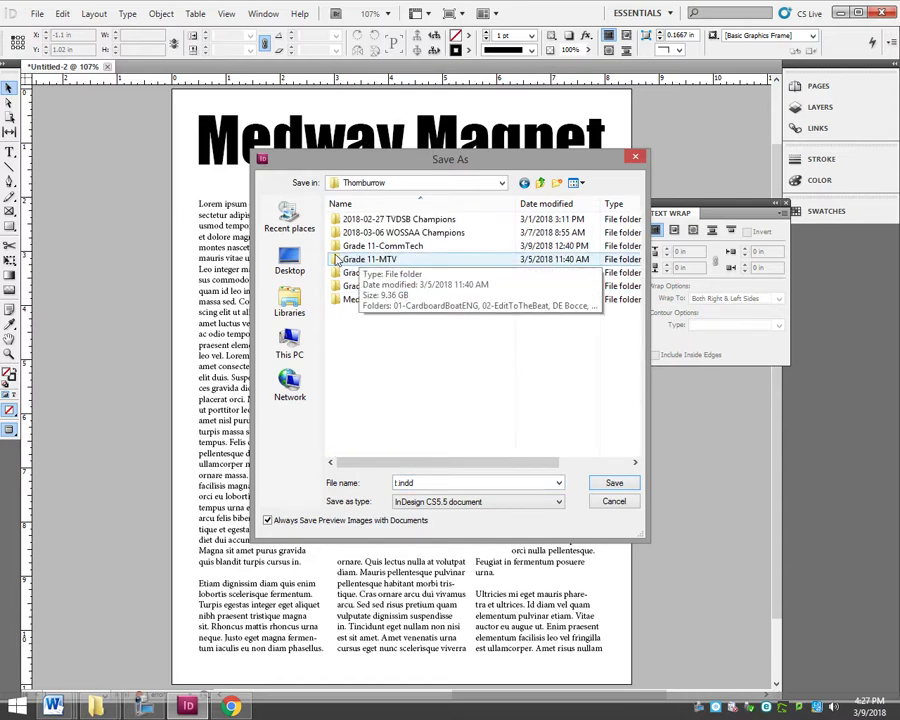
Step: Save the newspaper page as the InDesign document MrT.indd in Grade 11-CommTech > 03a-InDesign Exercise
{"action": "double_click", "coordinate": [370, 245]}
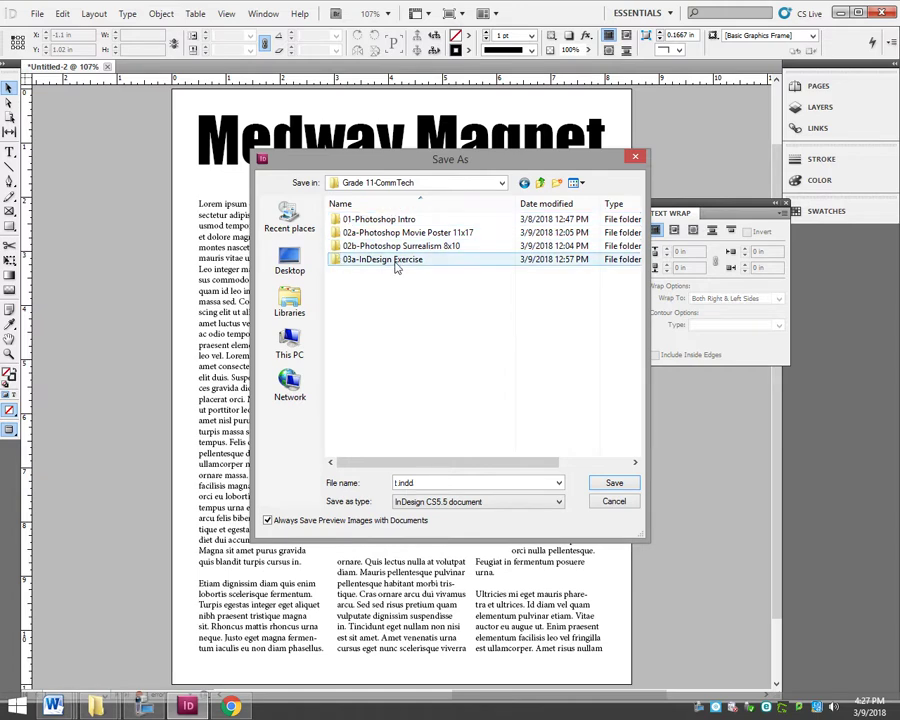
{"action": "double_click", "coordinate": [333, 261]}
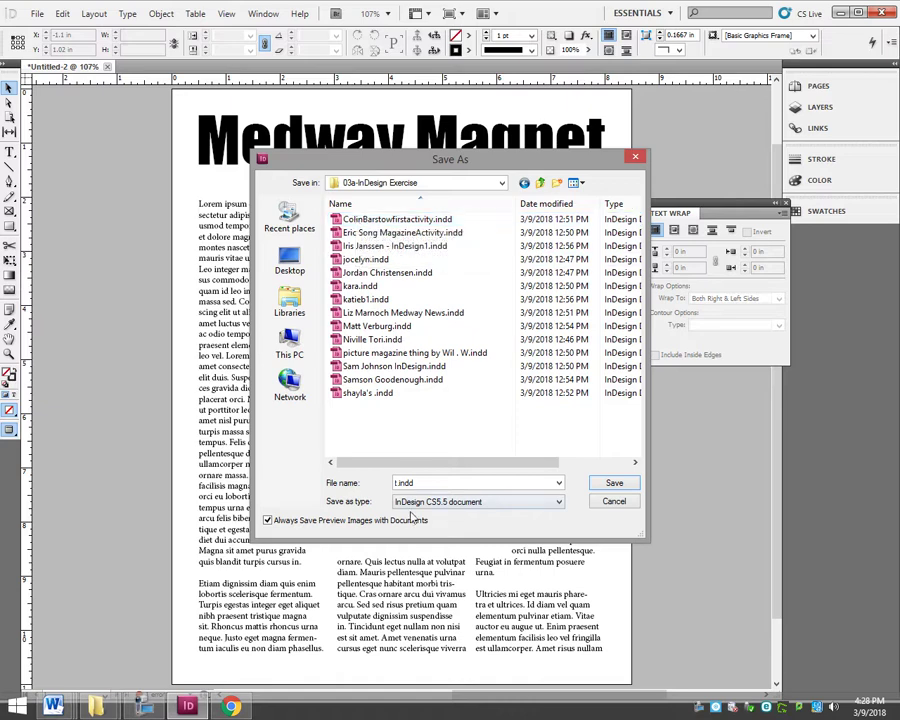
{"action": "double_click", "coordinate": [397, 482]}
{"action": "left_click", "coordinate": [614, 484]}
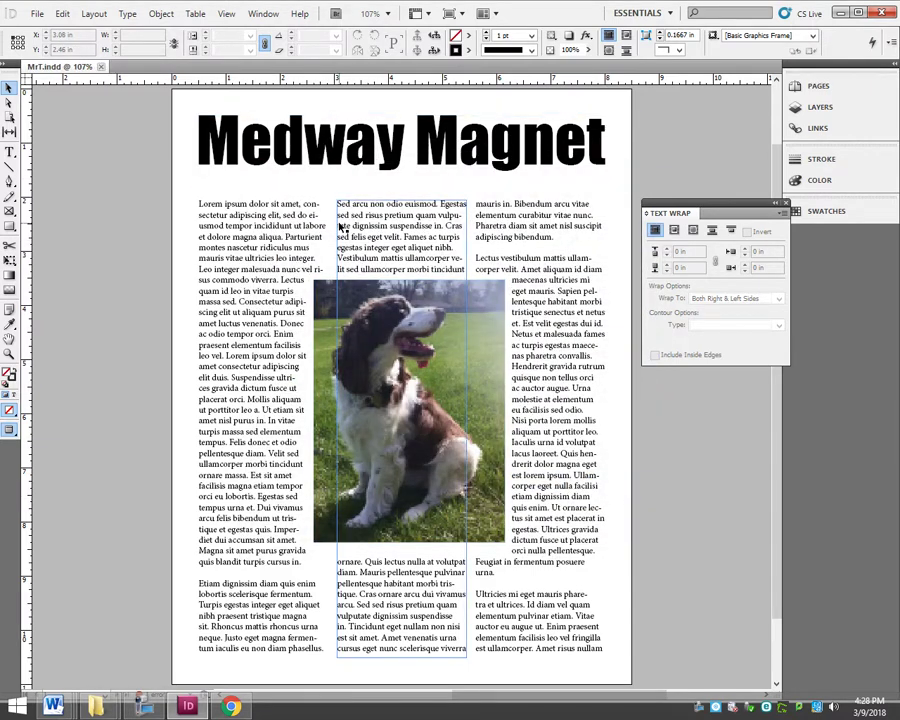
{"action": "left_click", "coordinate": [140, 202]}
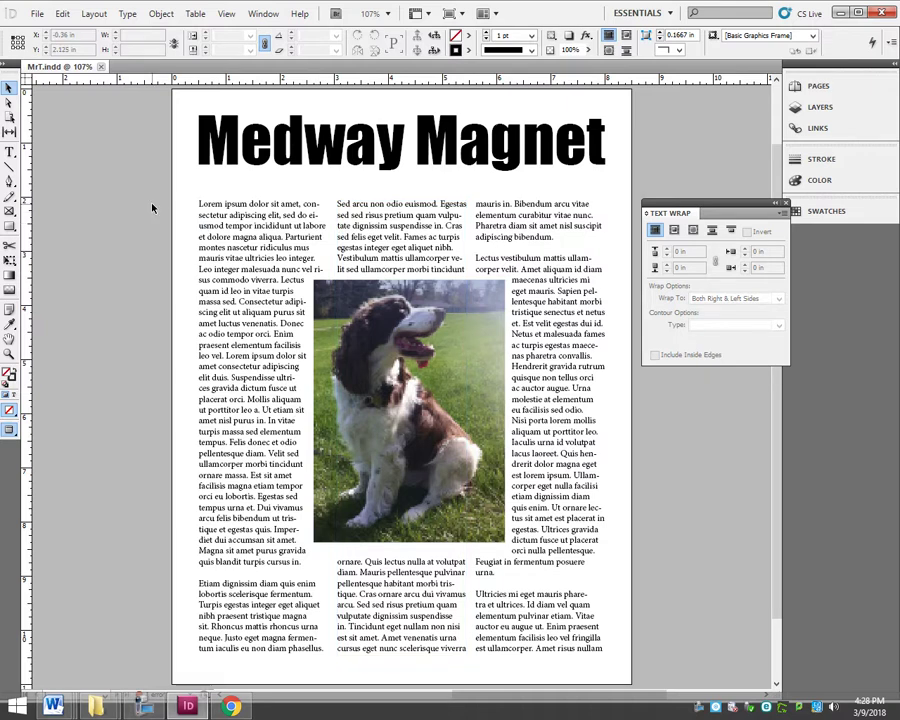